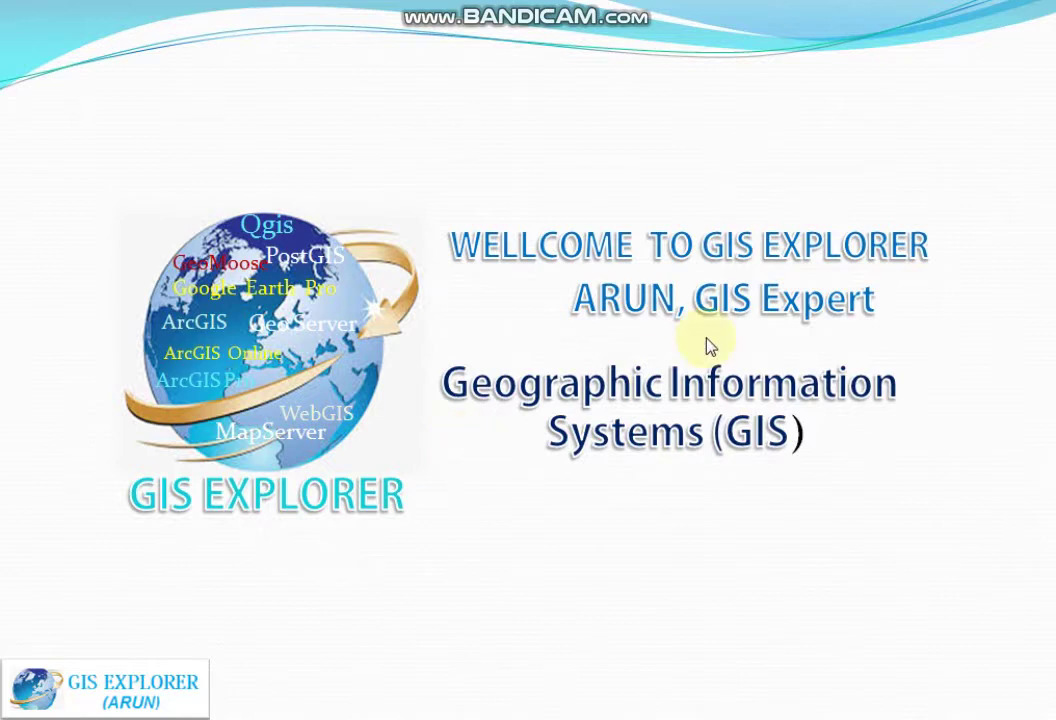
pyautogui.click(657, 302)
pyautogui.click(657, 302)
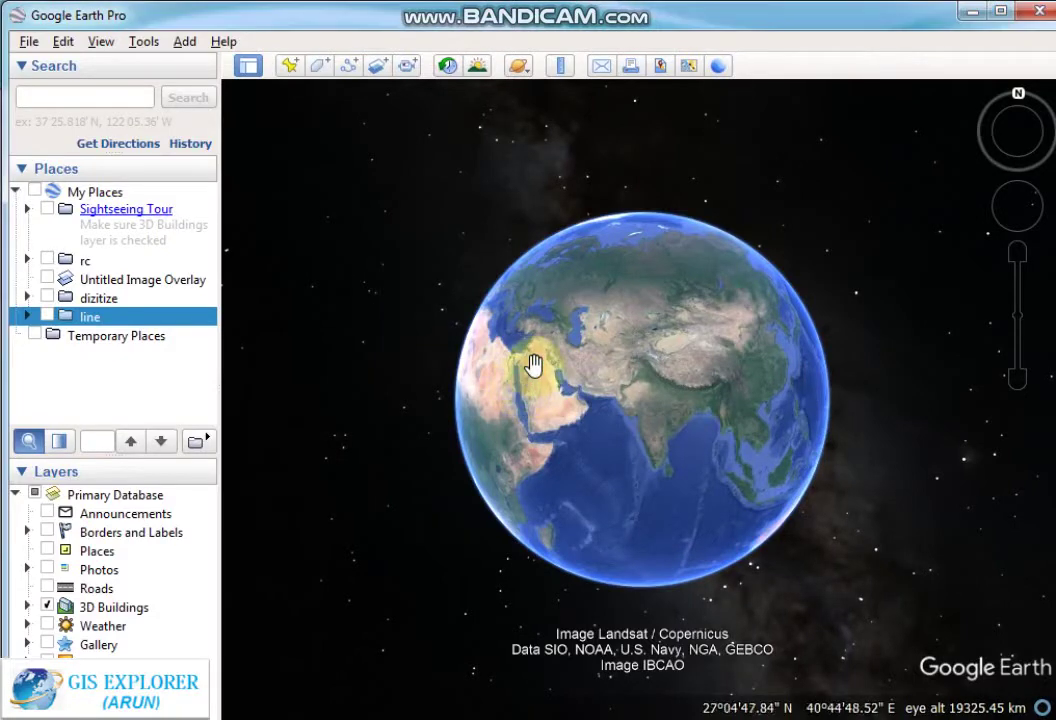
# Search for kolkata to fly the globe to the city, and clear the search results
pyautogui.scroll(2, 533, 366)
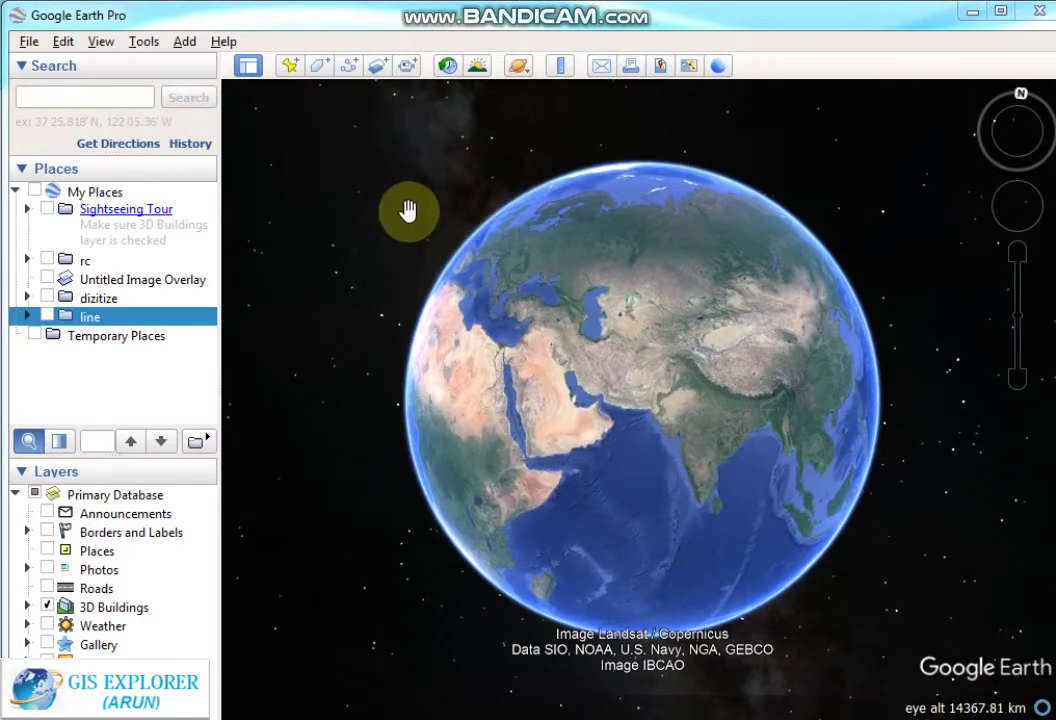
pyautogui.click(57, 97)
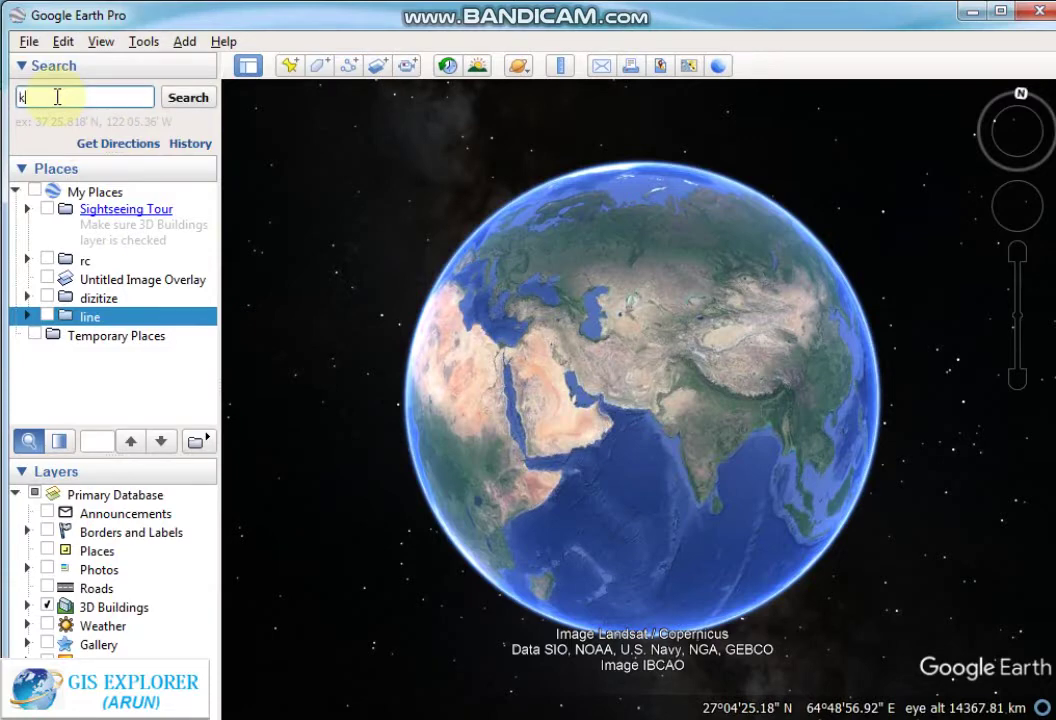
pyautogui.write('kolkata')
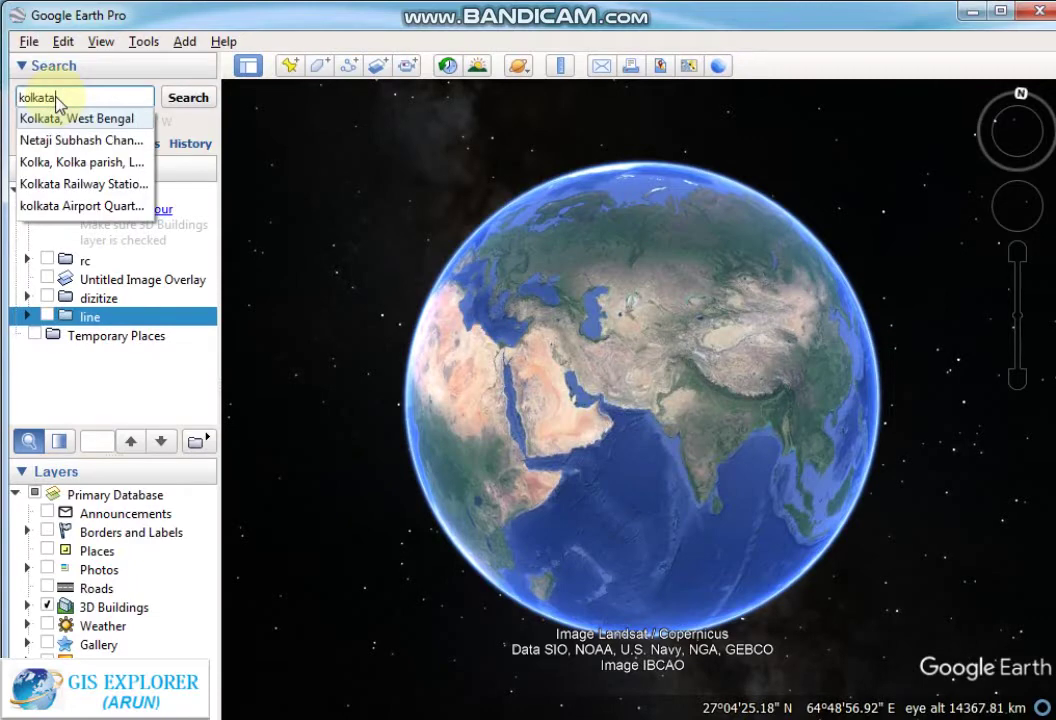
pyautogui.click(195, 101)
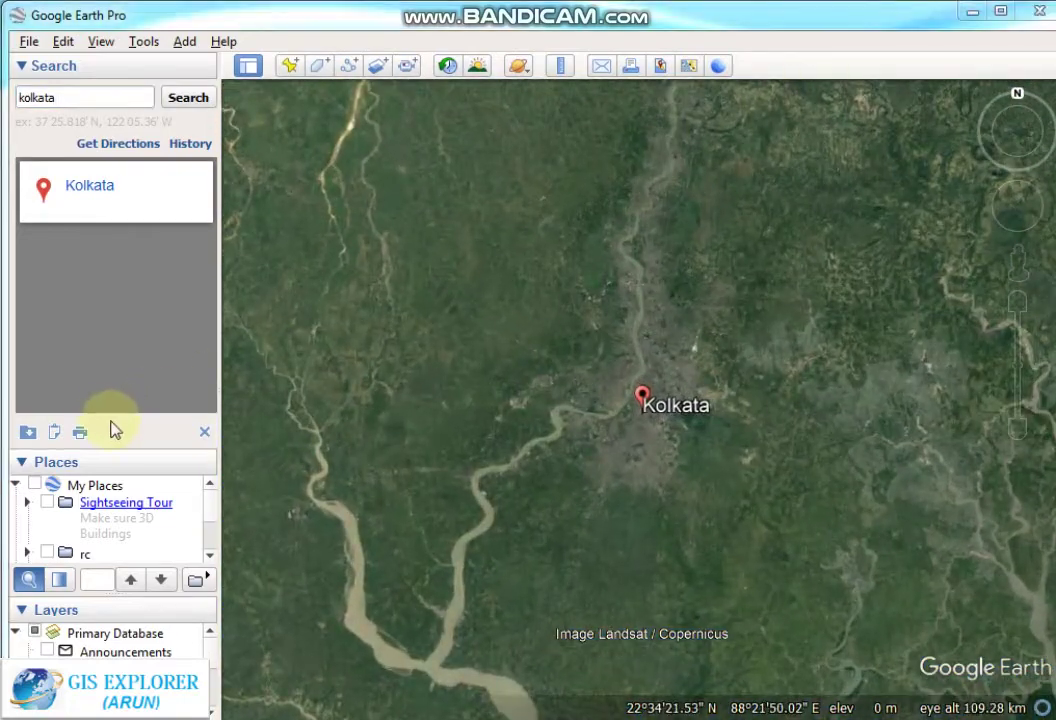
pyautogui.click(204, 431)
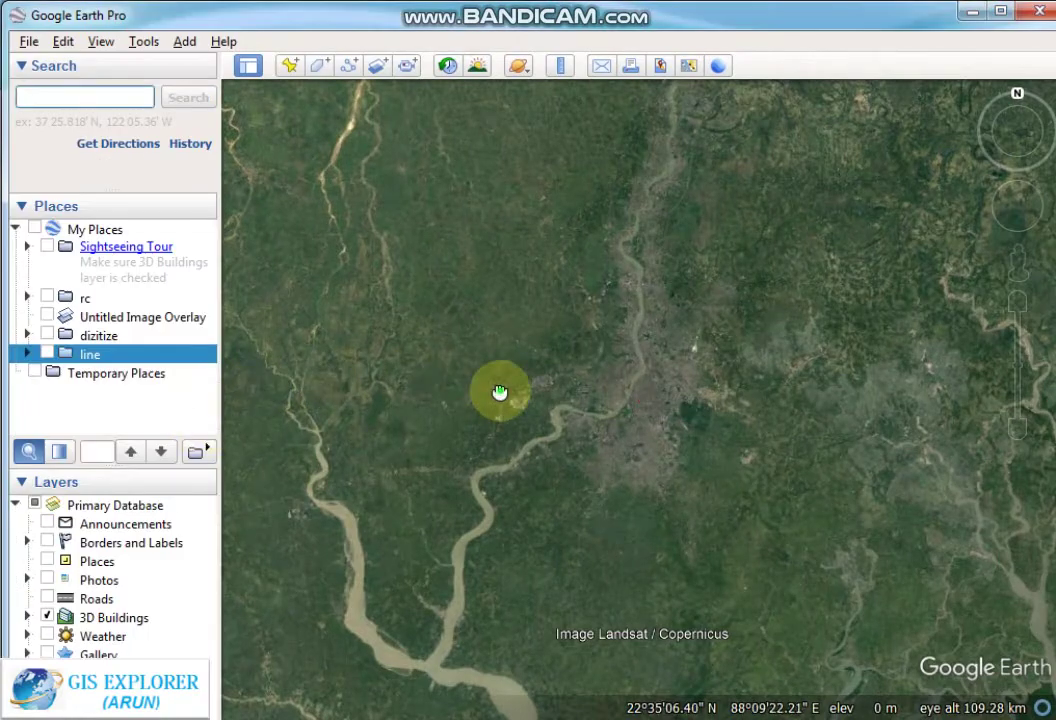
# Zoom in on the city blocks beside the large park in Kolkata and tilt the view to examine the 3D high-rise buildings
pyautogui.doubleClick(686, 464)
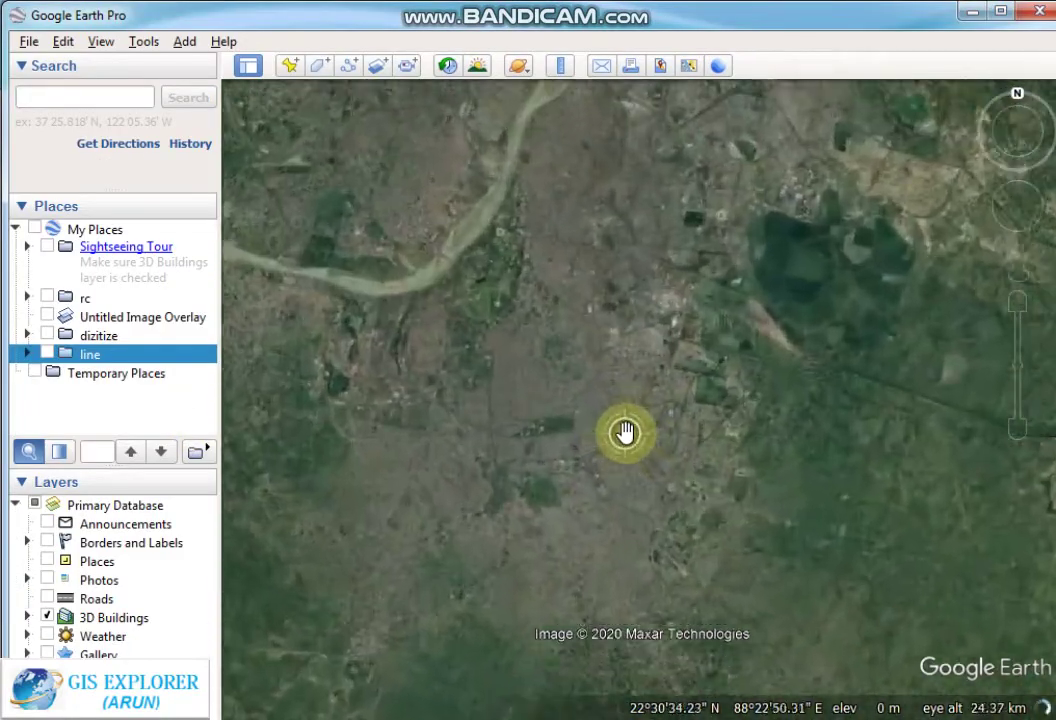
pyautogui.doubleClick(625, 432)
pyautogui.doubleClick(483, 372)
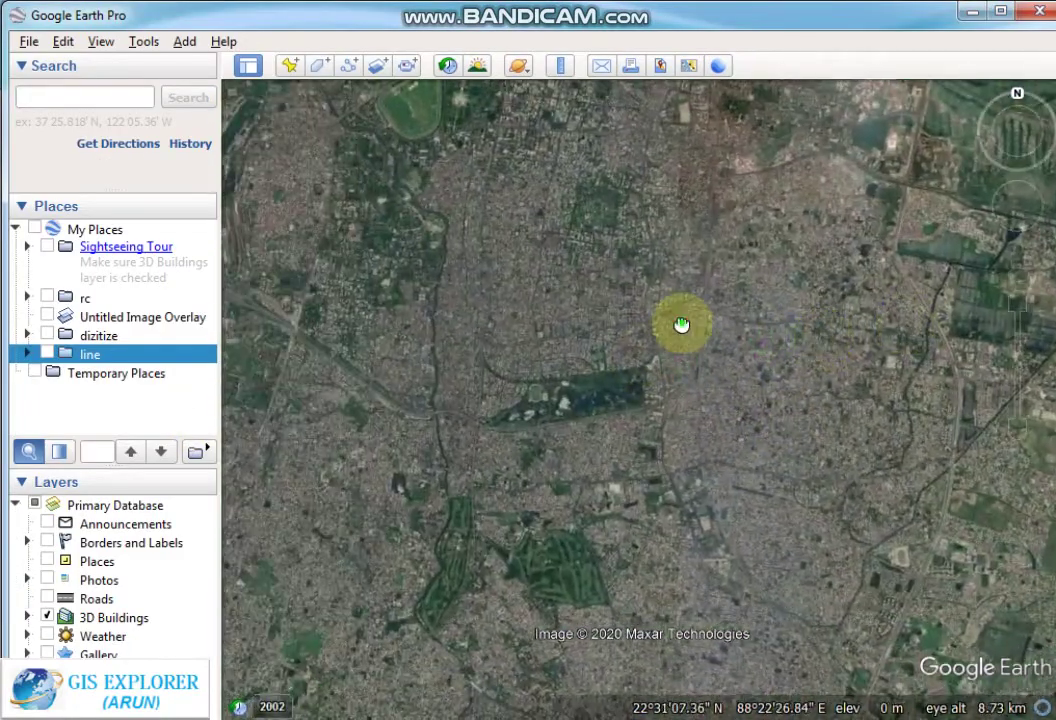
pyautogui.moveTo(679, 323); pyautogui.dragTo(926, 124)
pyautogui.doubleClick(925, 124)
pyautogui.doubleClick(752, 431)
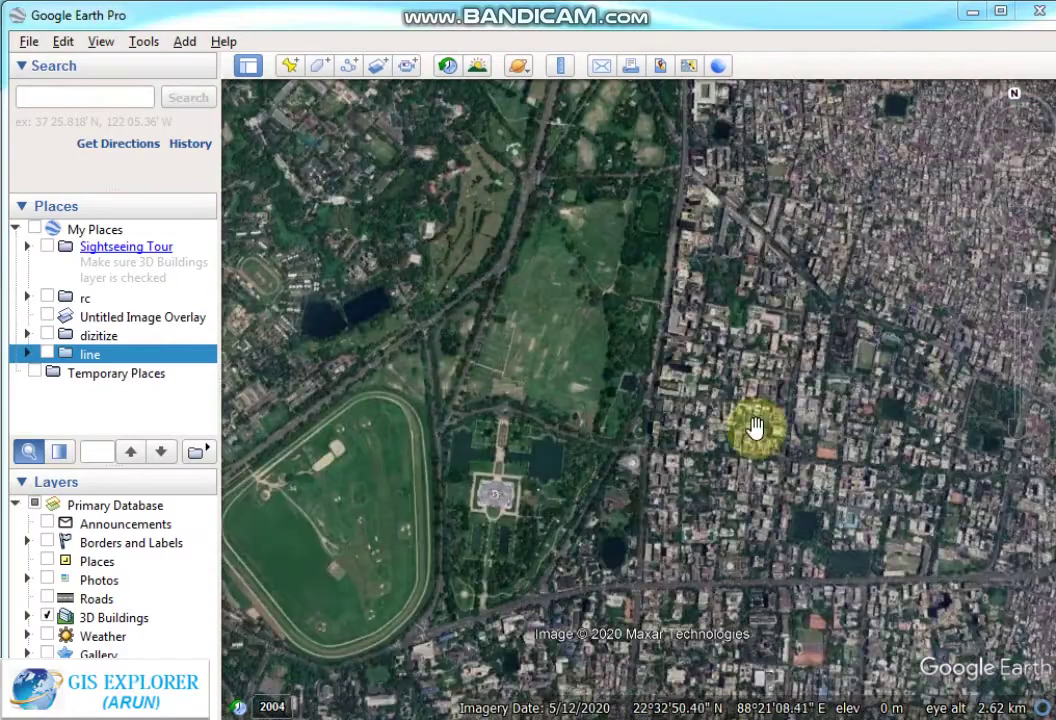
pyautogui.doubleClick(665, 505)
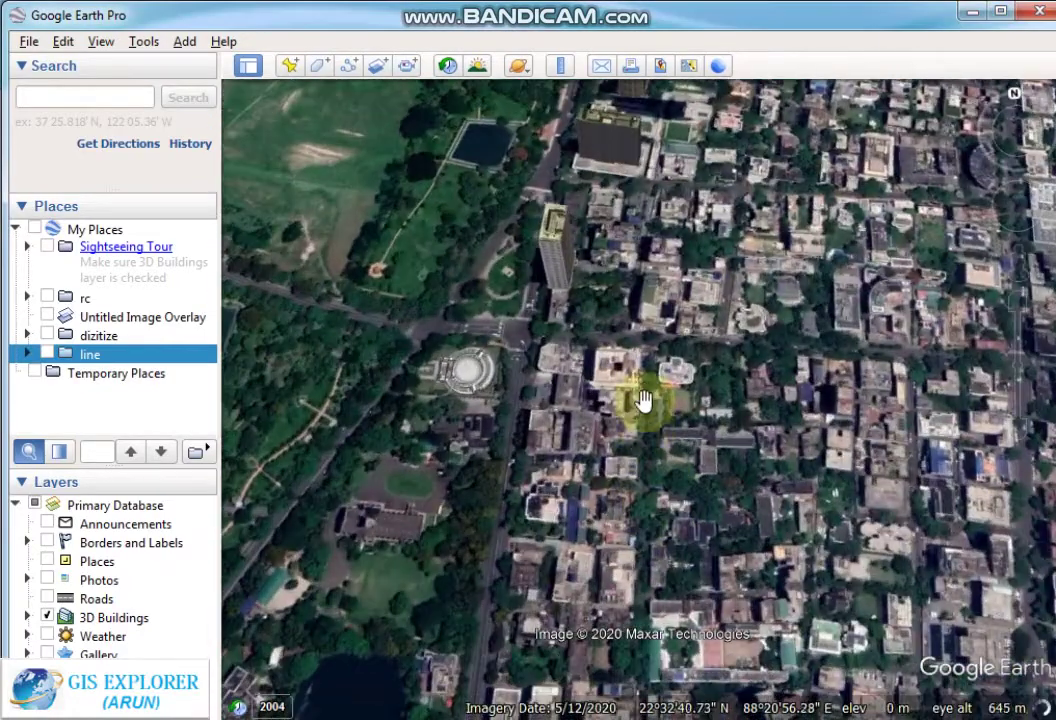
pyautogui.moveTo(641, 397); pyautogui.dragTo(629, 460, button='right')
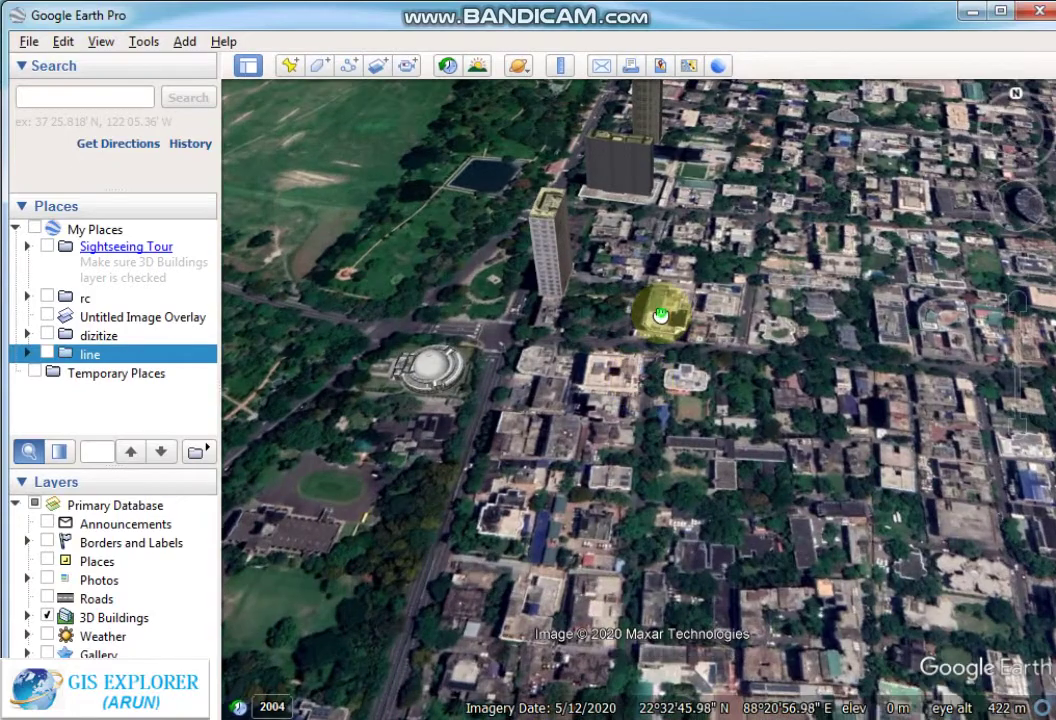
pyautogui.moveTo(660, 306); pyautogui.dragTo(638, 496)
pyautogui.moveTo(638, 496); pyautogui.dragTo(667, 514, button='right')
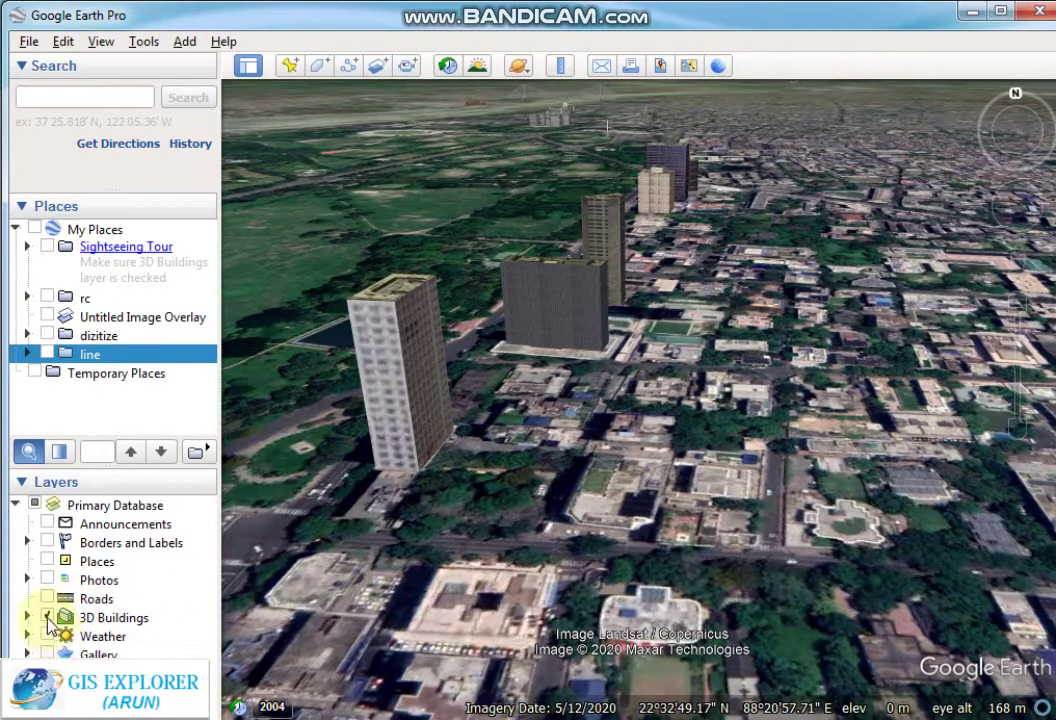
# Switch the 3D Buildings layer off and back on, and collapse and reopen the Layers list
pyautogui.click(115, 619)
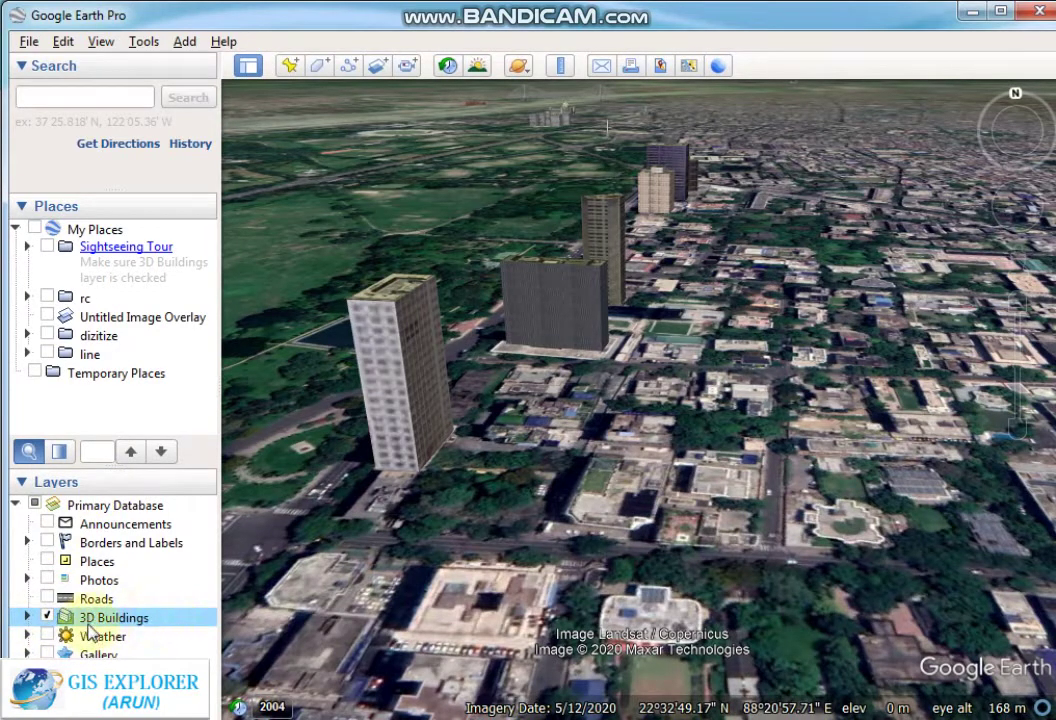
pyautogui.click(47, 618)
pyautogui.click(47, 618)
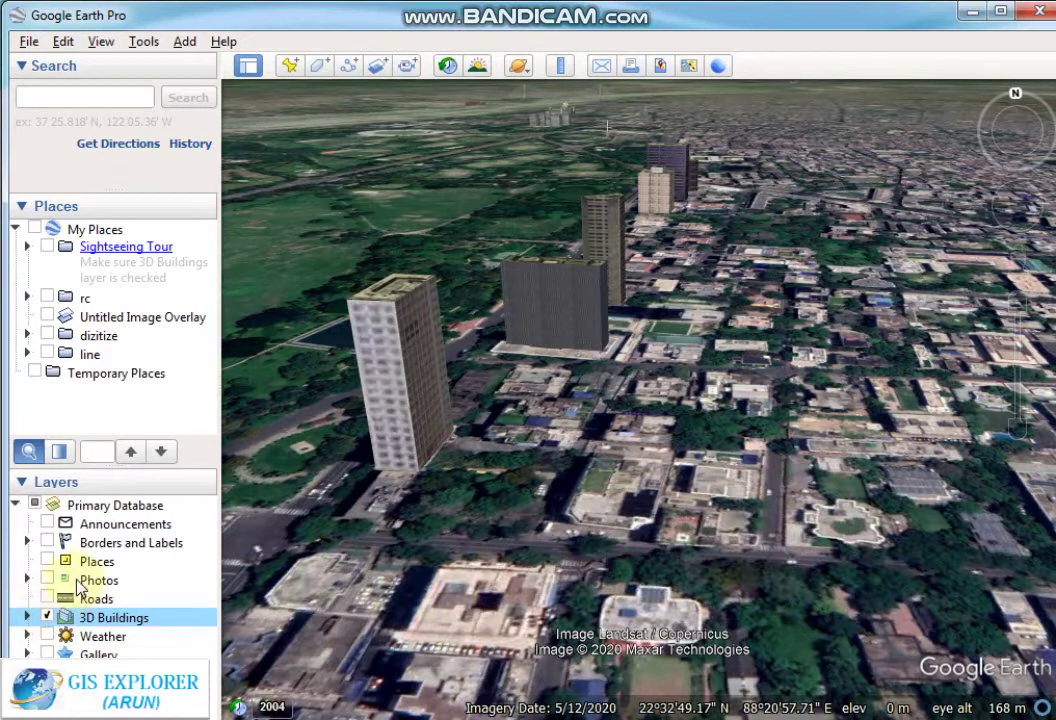
pyautogui.click(75, 490)
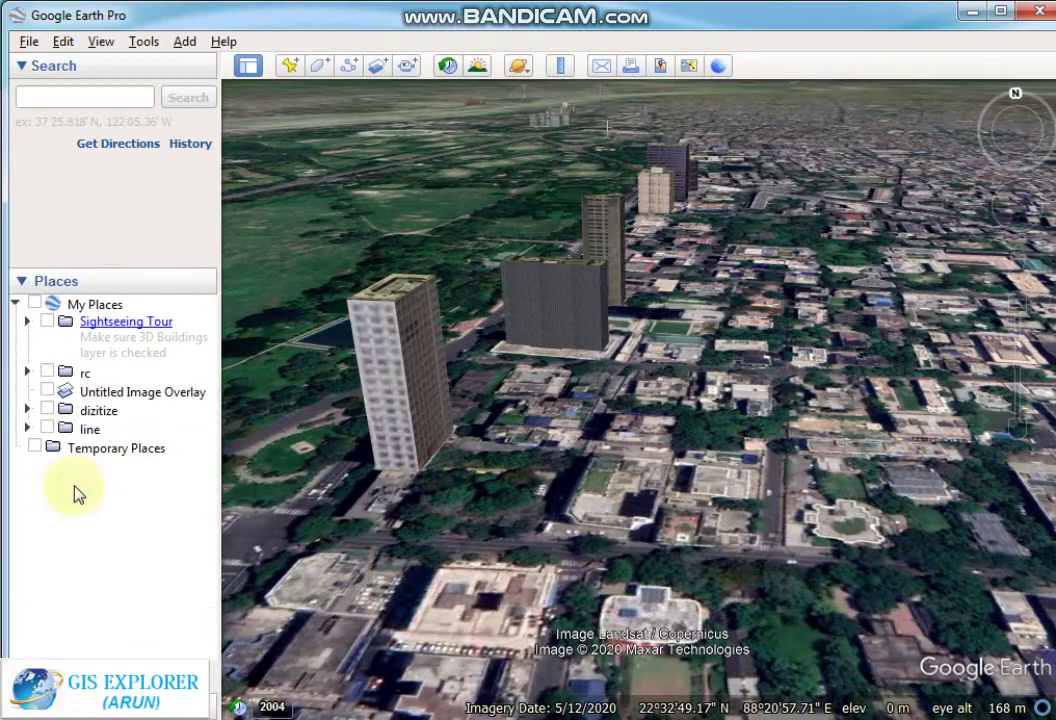
pyautogui.click(60, 670)
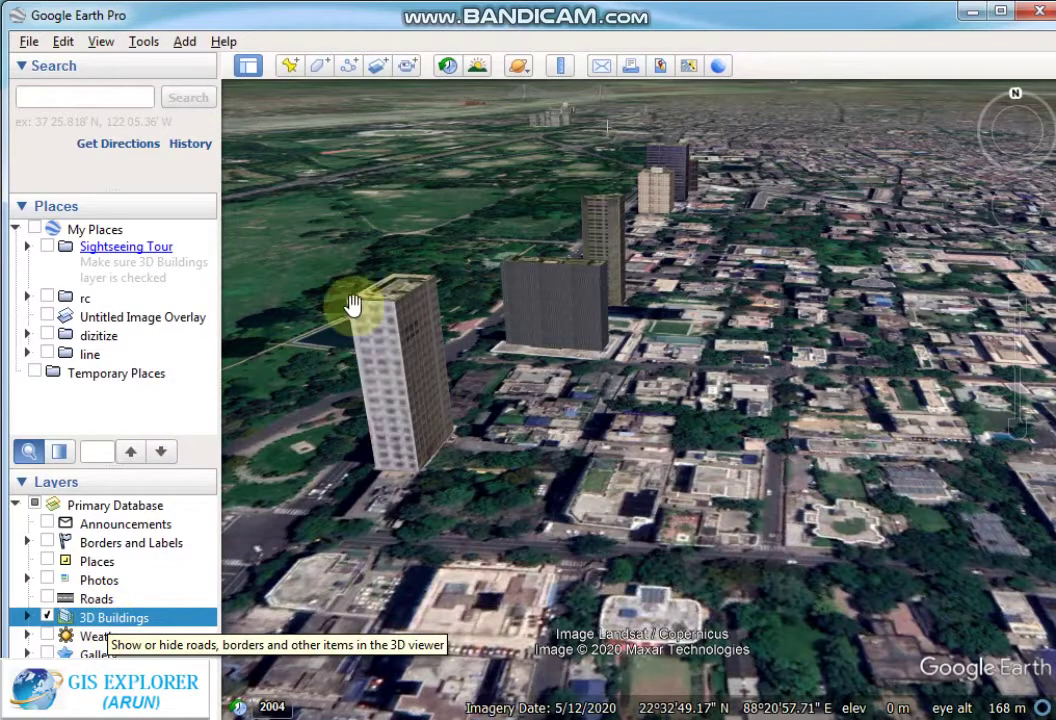
# Reset the view to straight down and zoom in on the flat-roofed buildings just north of the main road
pyautogui.press('u')
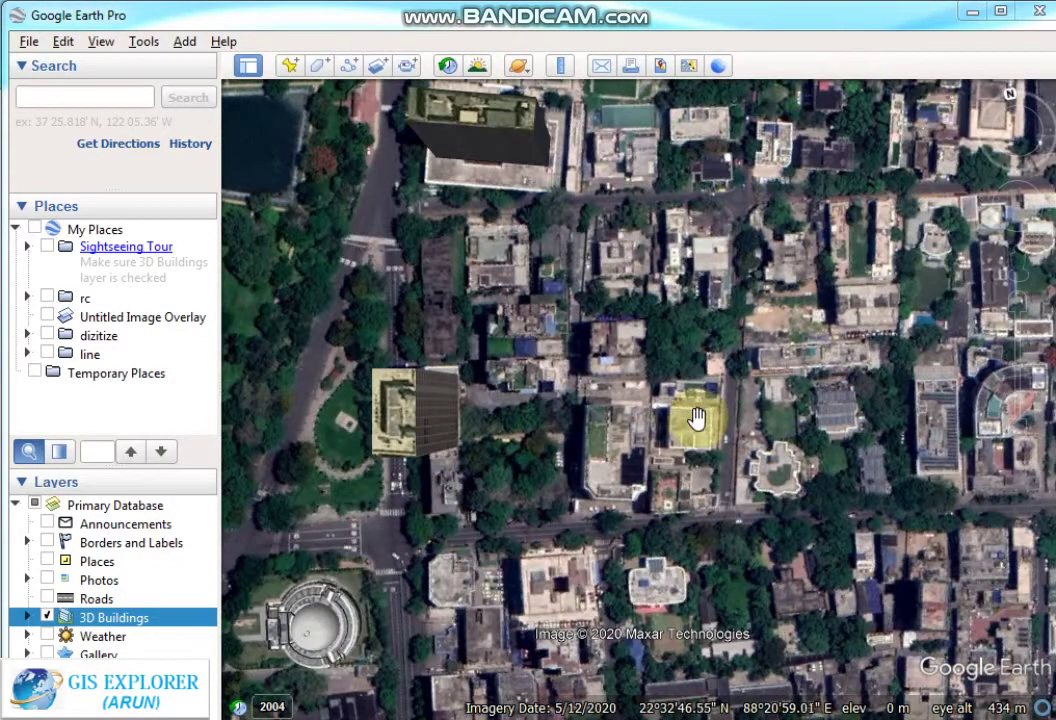
pyautogui.scroll(1, 698, 429)
pyautogui.scroll(3, 697, 437)
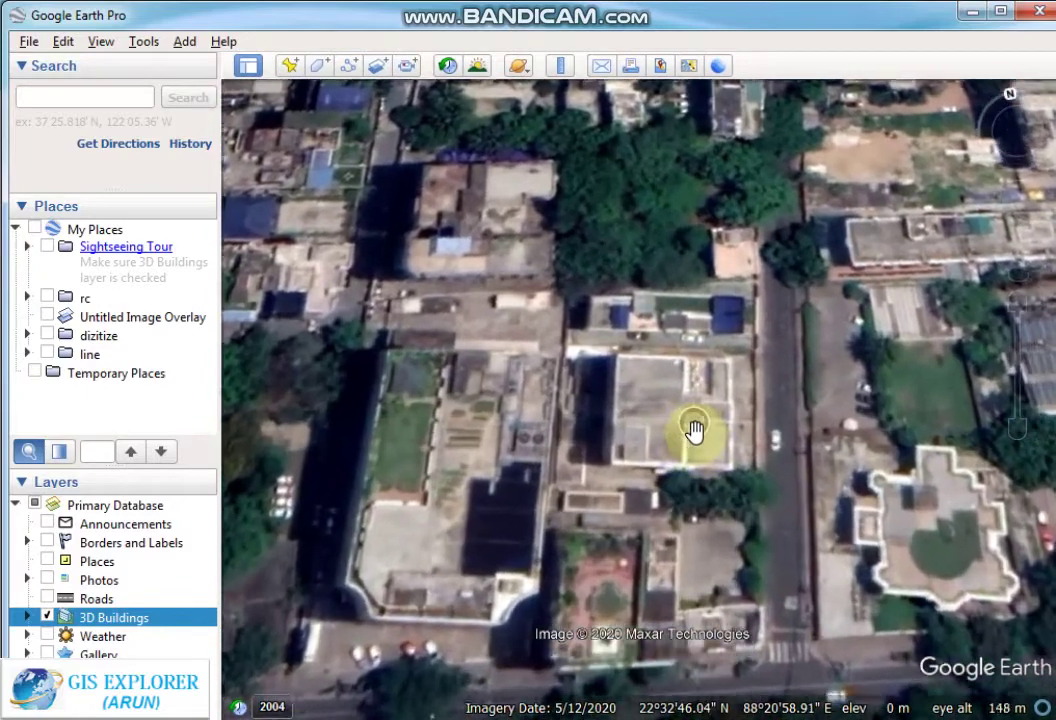
pyautogui.moveTo(695, 429); pyautogui.dragTo(638, 457, button='middle')
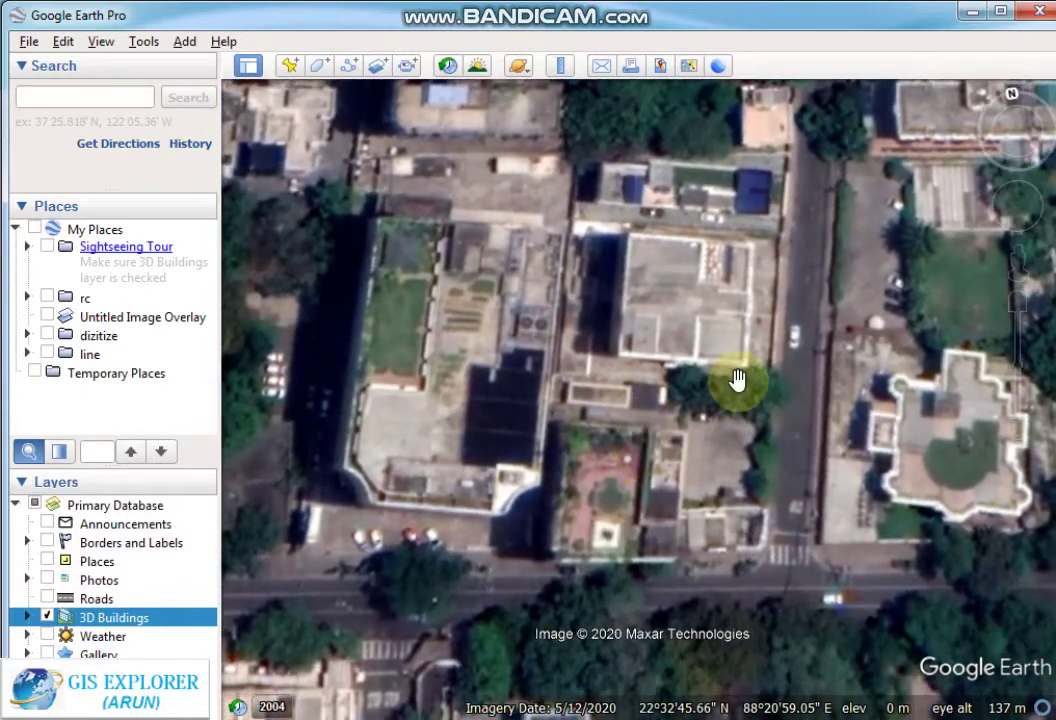
pyautogui.scroll(2, 719, 464)
pyautogui.scroll(-2, 659, 334)
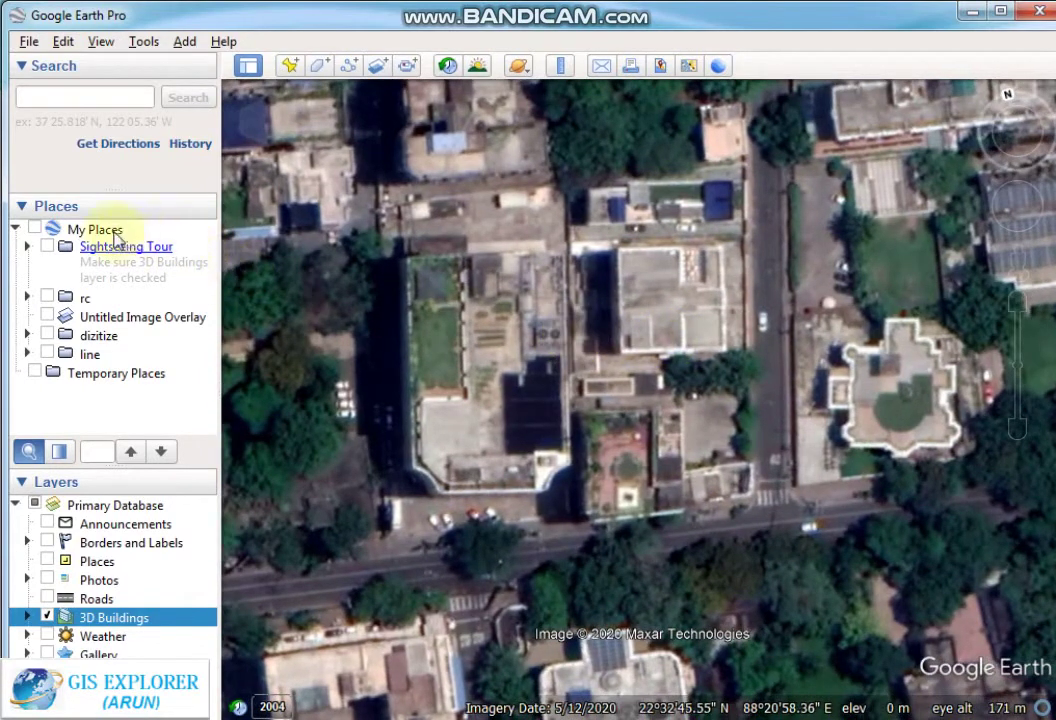
# Add a new folder named polygon under My Places
pyautogui.click(82, 231)
pyautogui.rightClick(82, 231)
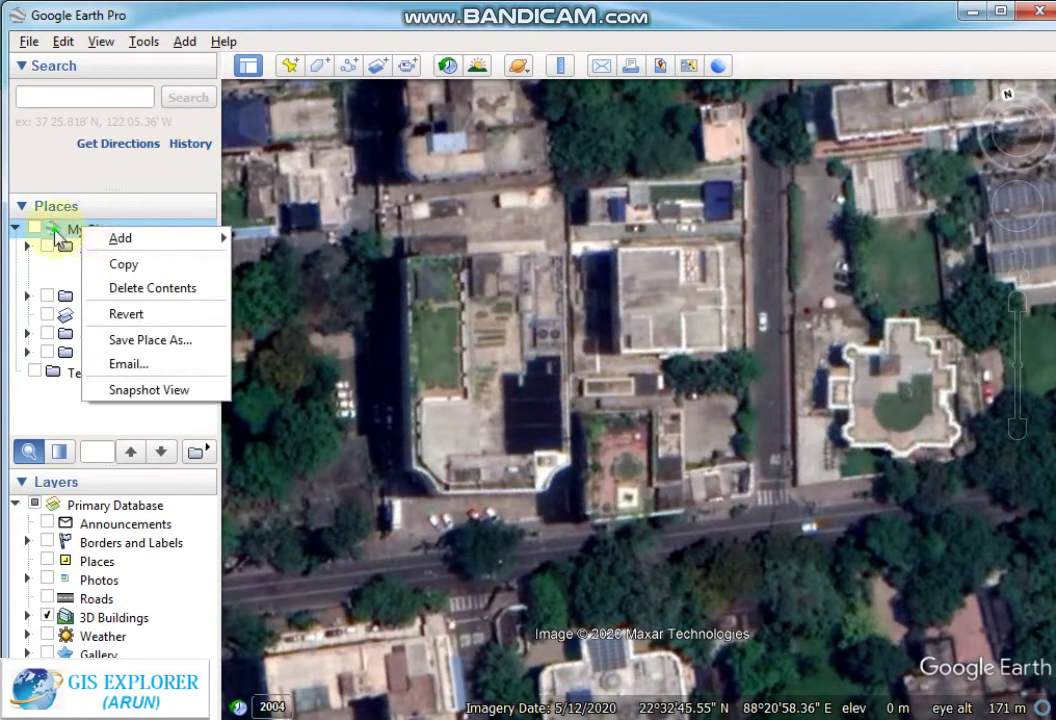
pyautogui.click(62, 231)
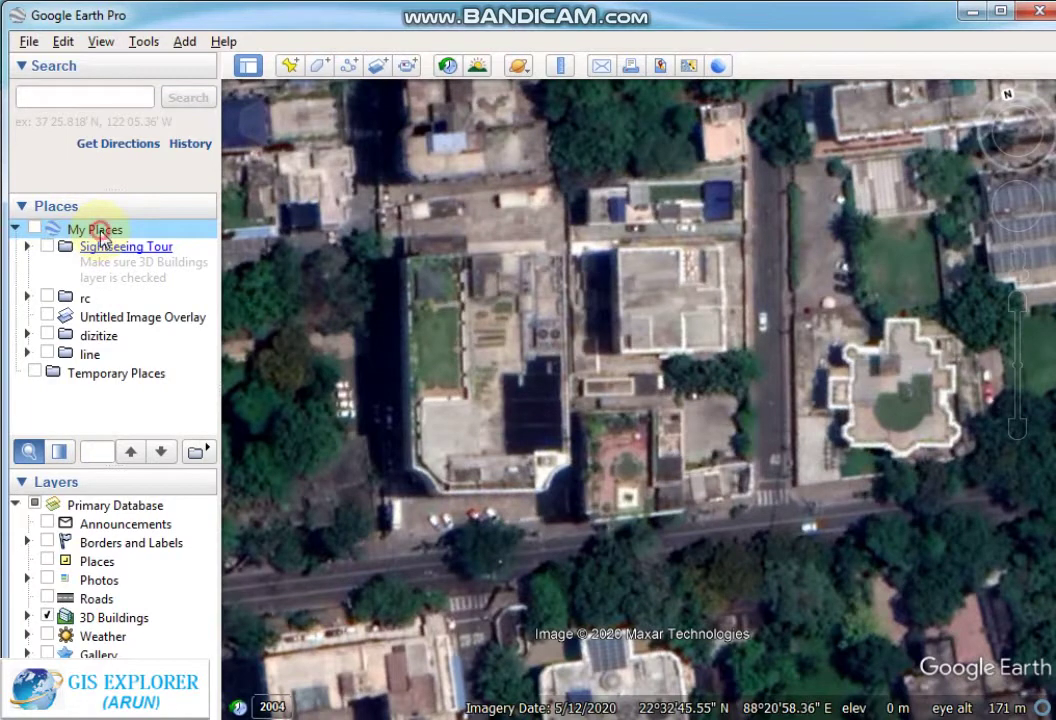
pyautogui.rightClick(100, 234)
pyautogui.moveTo(145, 245)
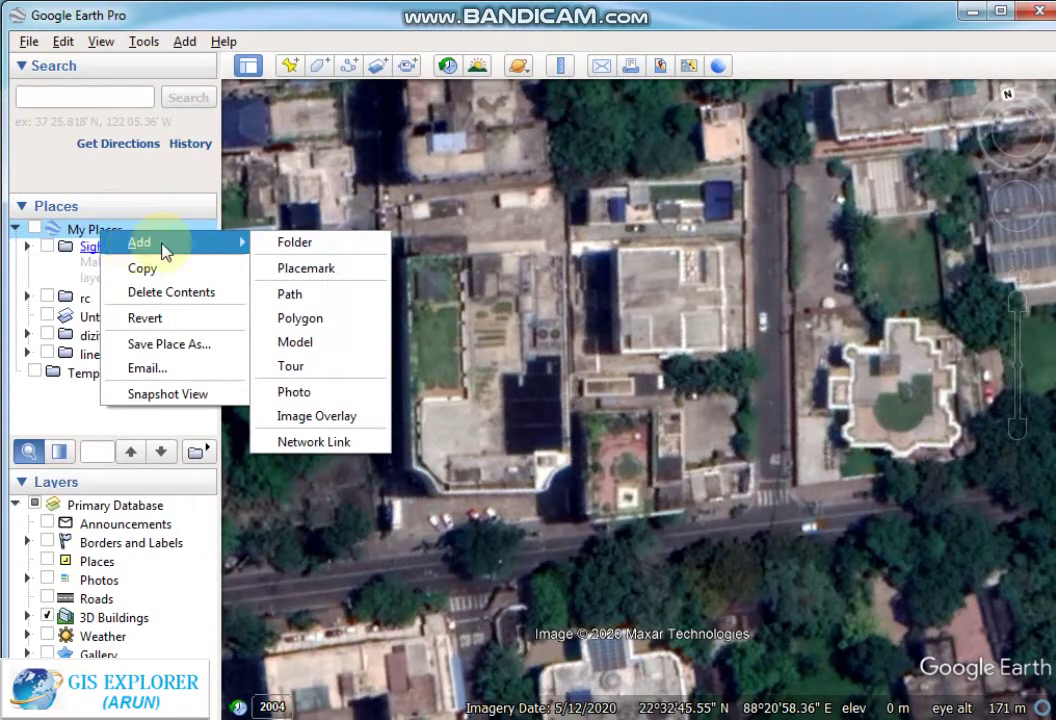
pyautogui.click(305, 254)
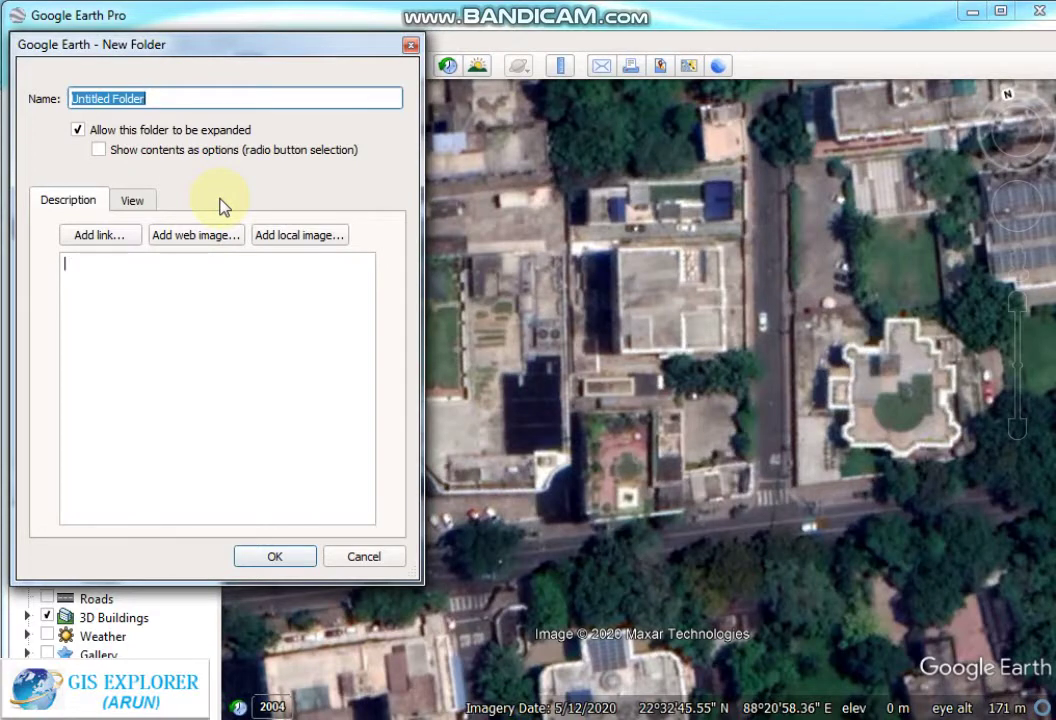
pyautogui.write('polygon')
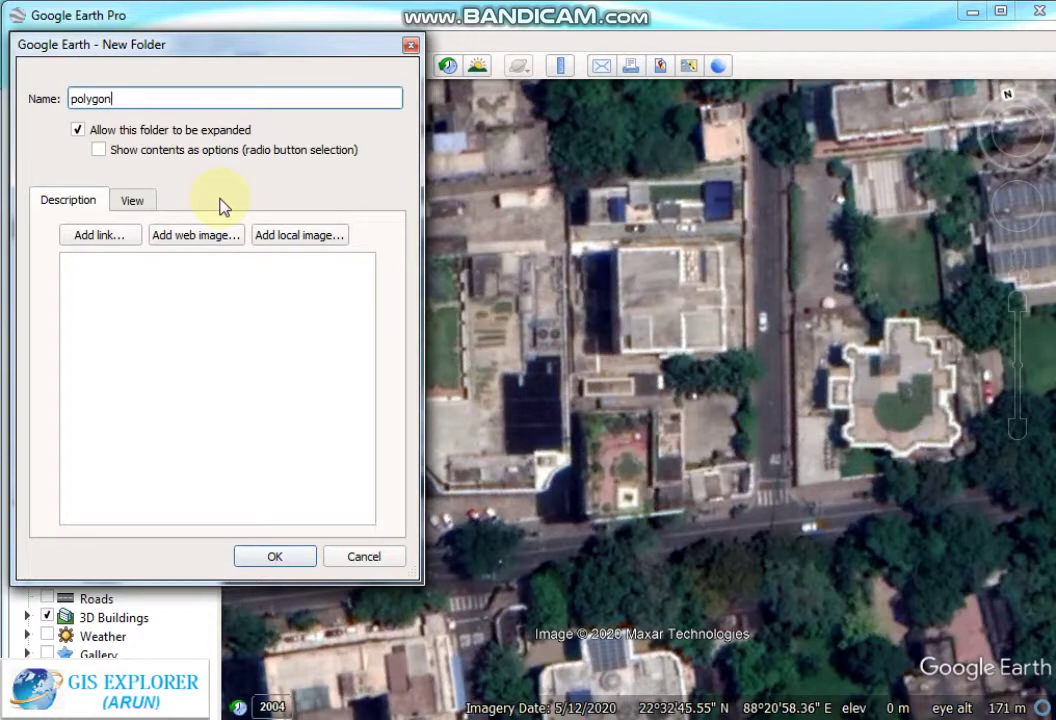
pyautogui.click(285, 559)
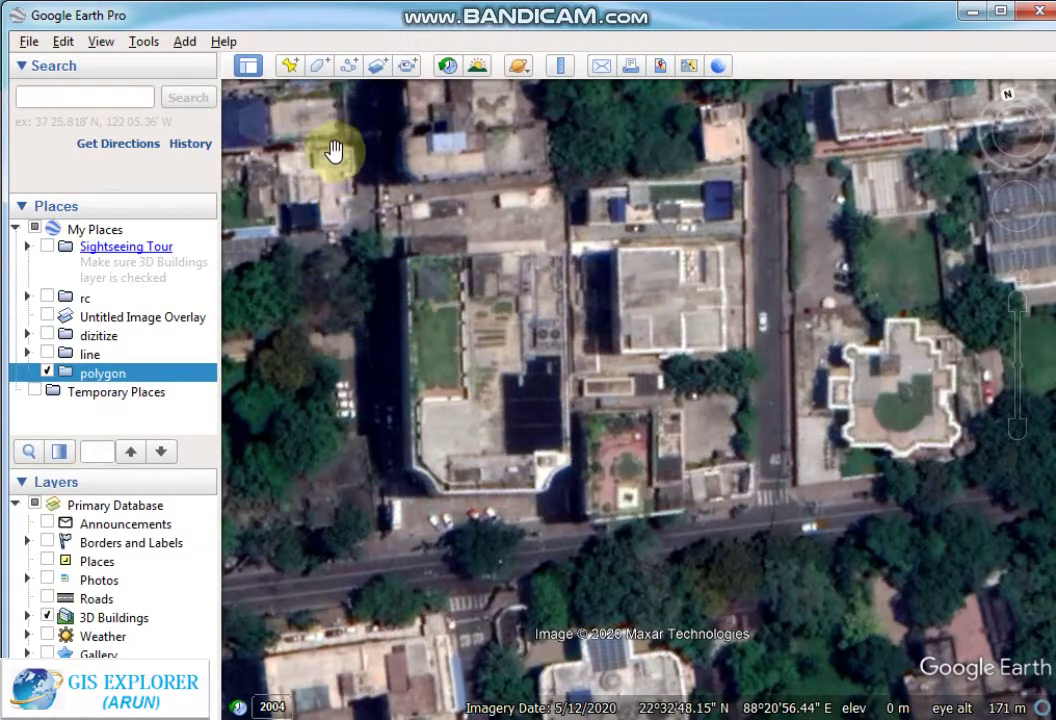
# Start a new polygon and outline the large building with the green roof garden using six corner points
pyautogui.click(318, 70)
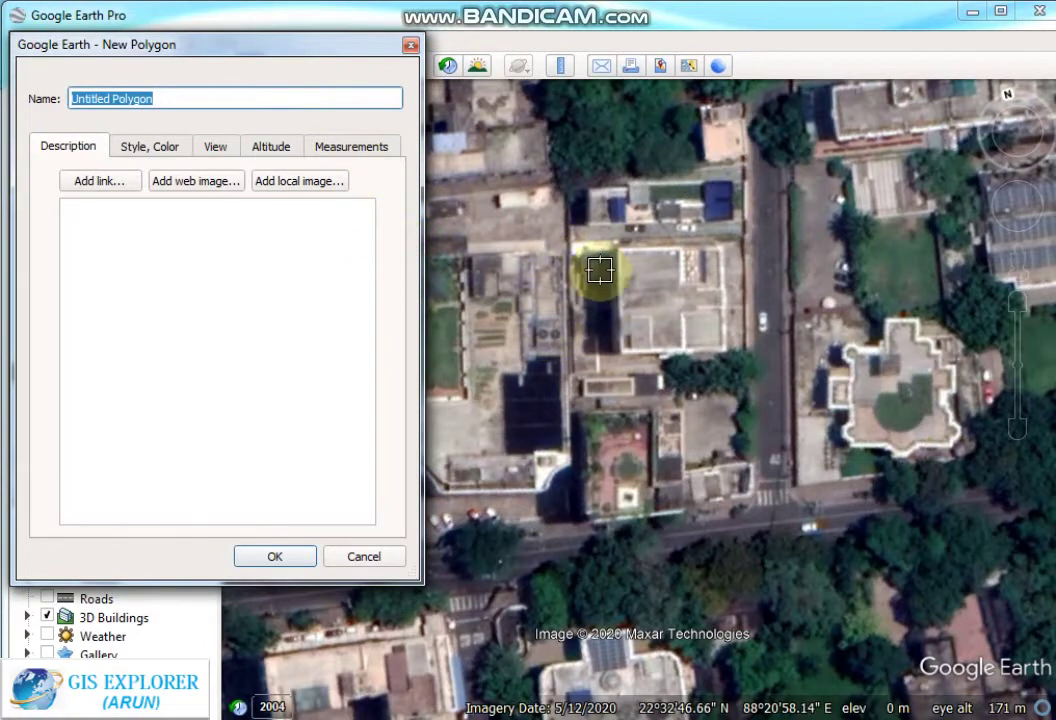
pyautogui.scroll(-3, 598, 270)
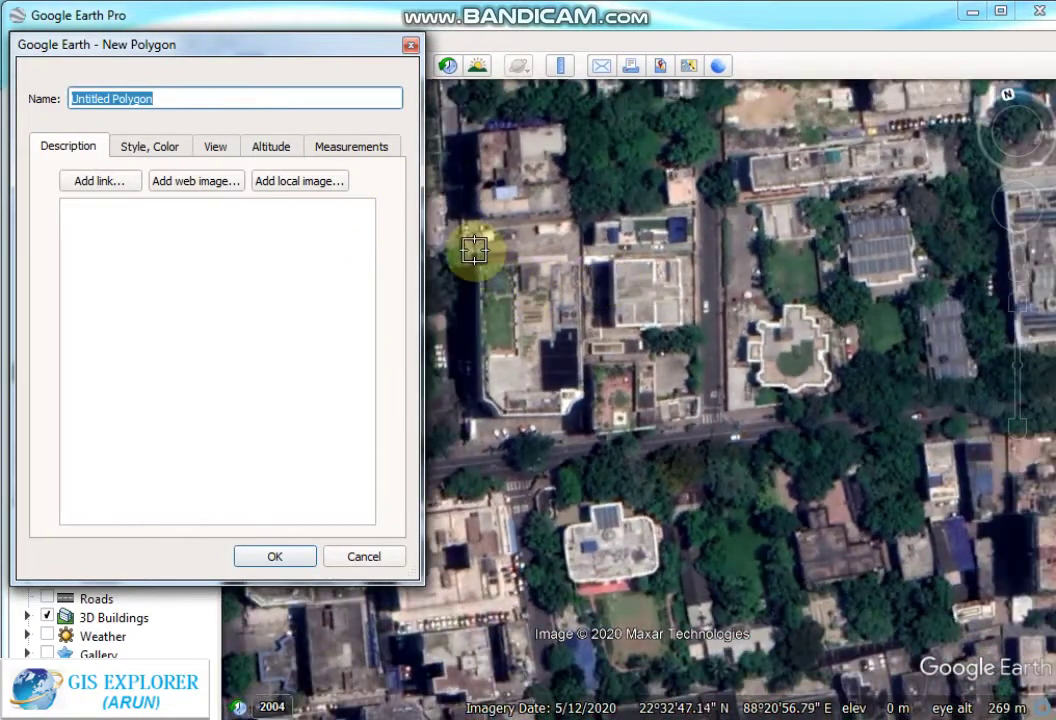
pyautogui.scroll(3, 478, 265)
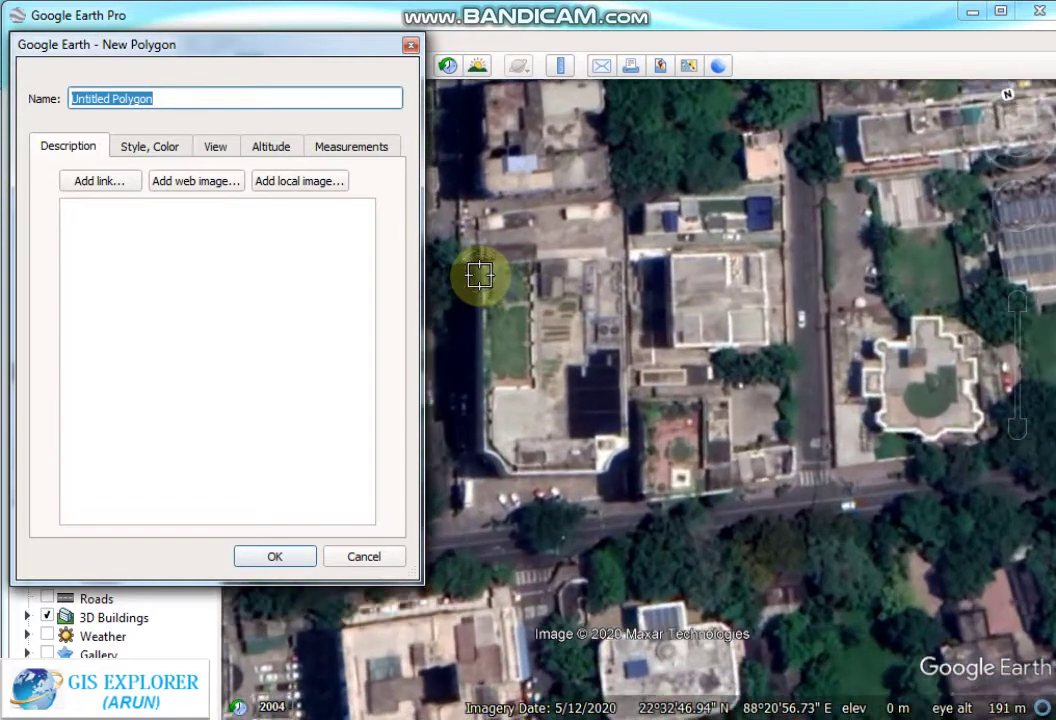
pyautogui.click(484, 262)
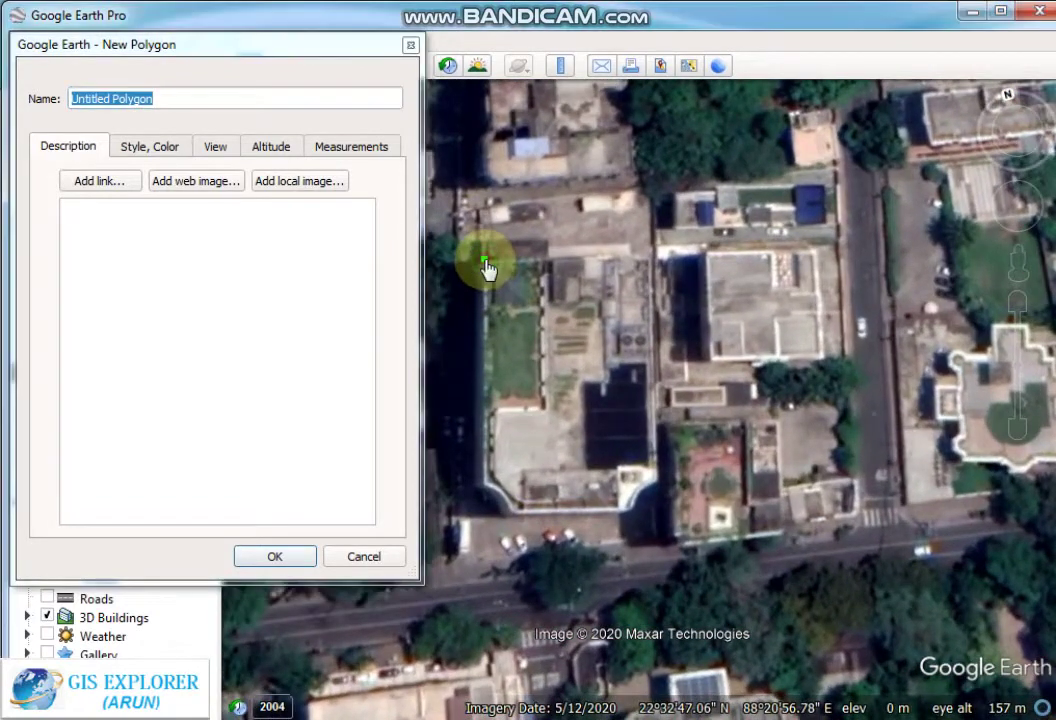
pyautogui.click(486, 487)
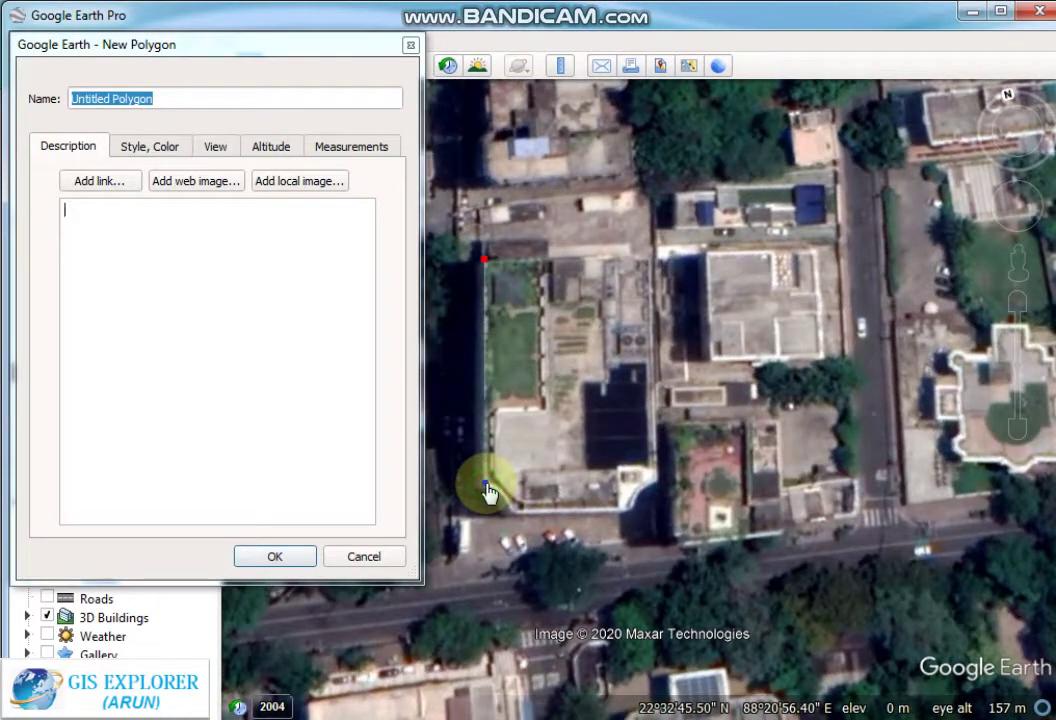
pyautogui.click(510, 509)
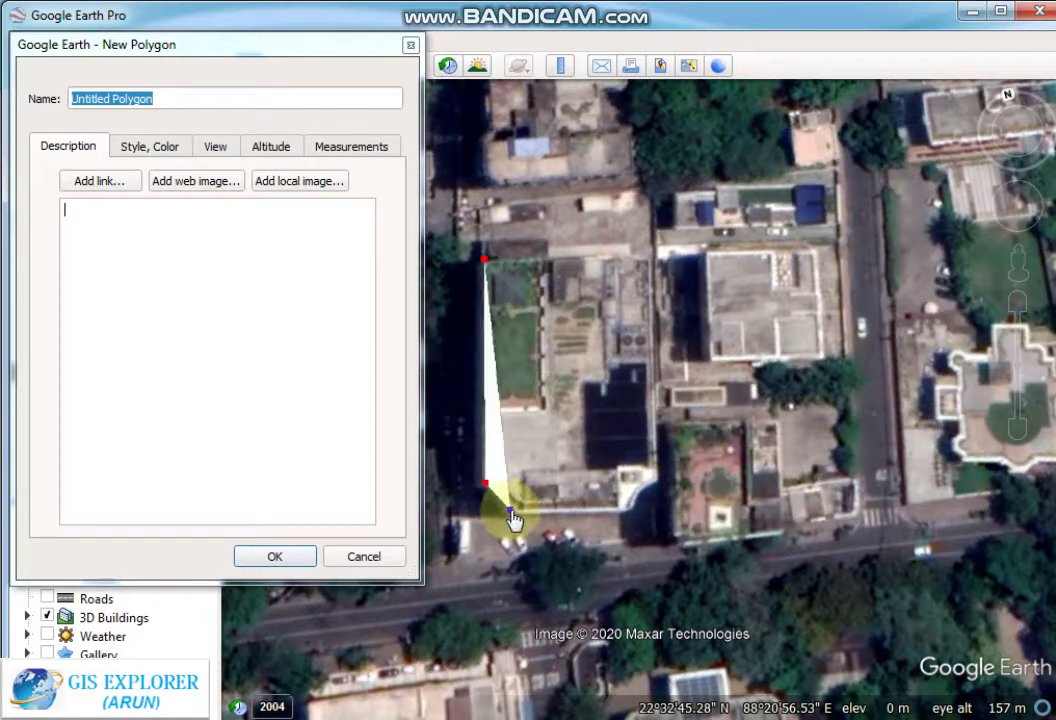
pyautogui.click(628, 510)
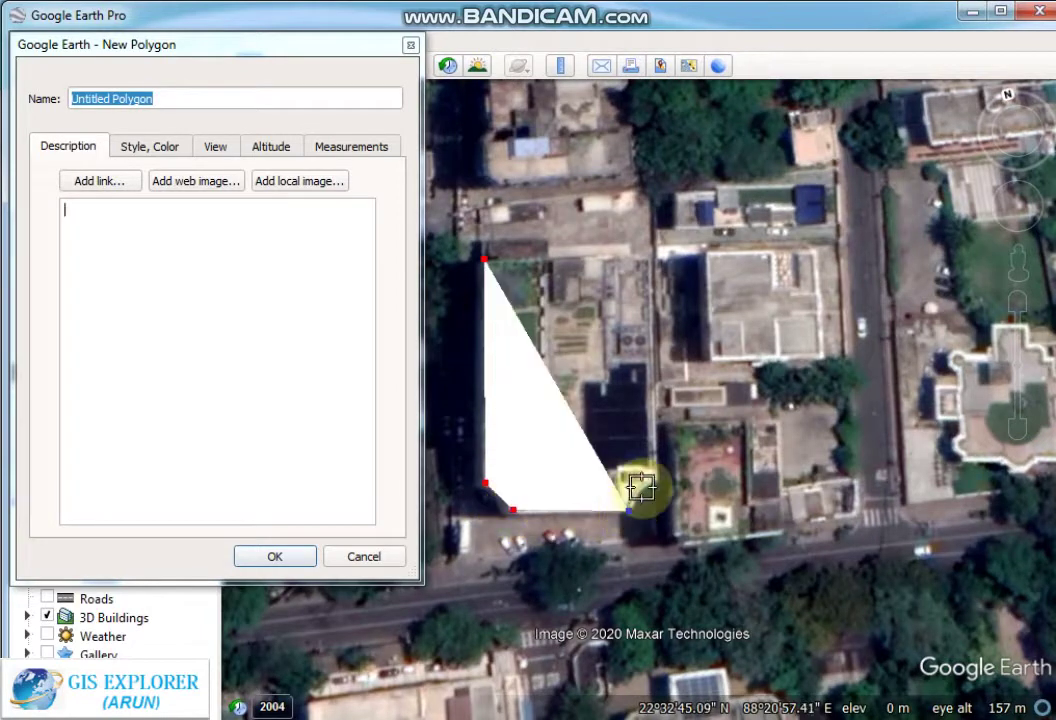
pyautogui.click(656, 482)
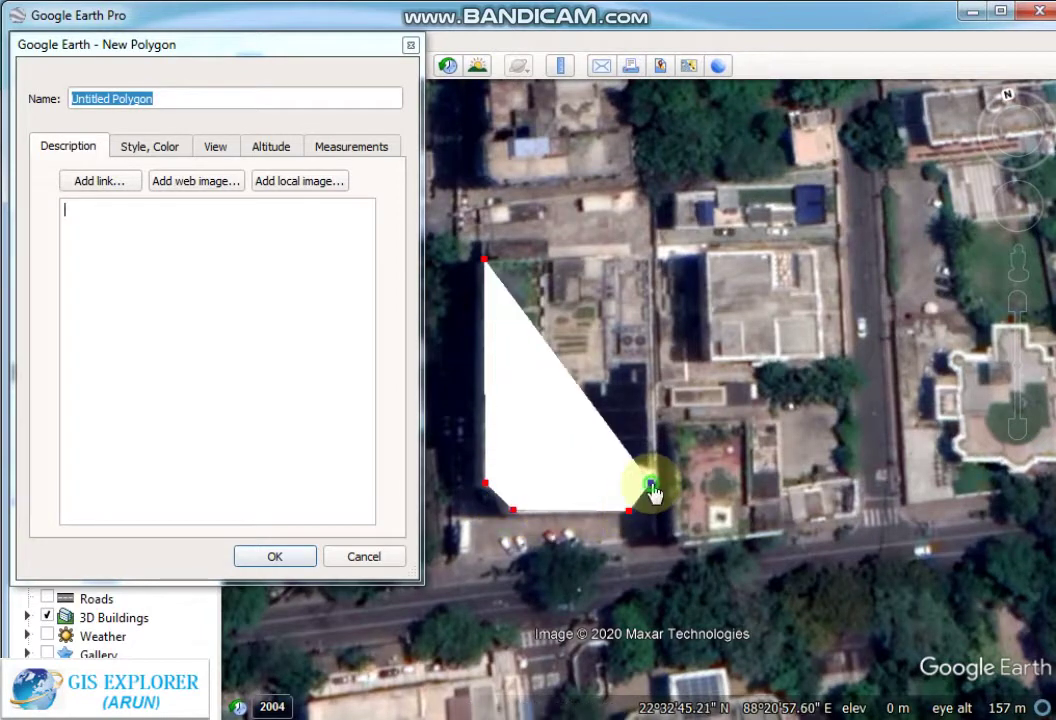
pyautogui.click(648, 260)
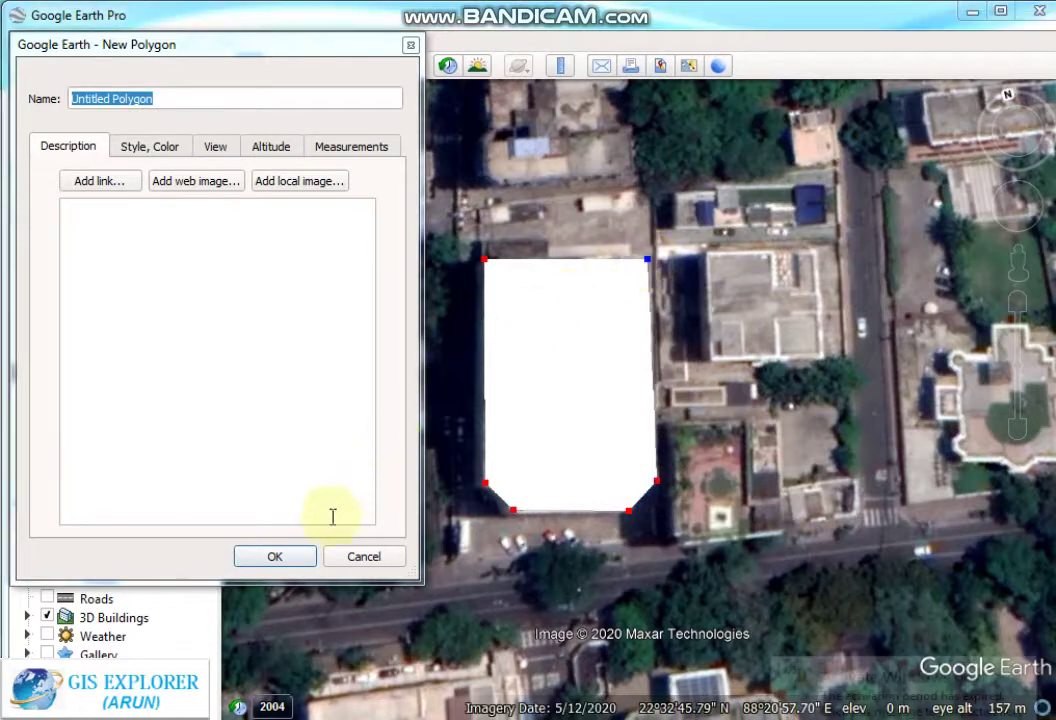
# Set the new polygon's area color to pink (#ff557f)
pyautogui.click(150, 148)
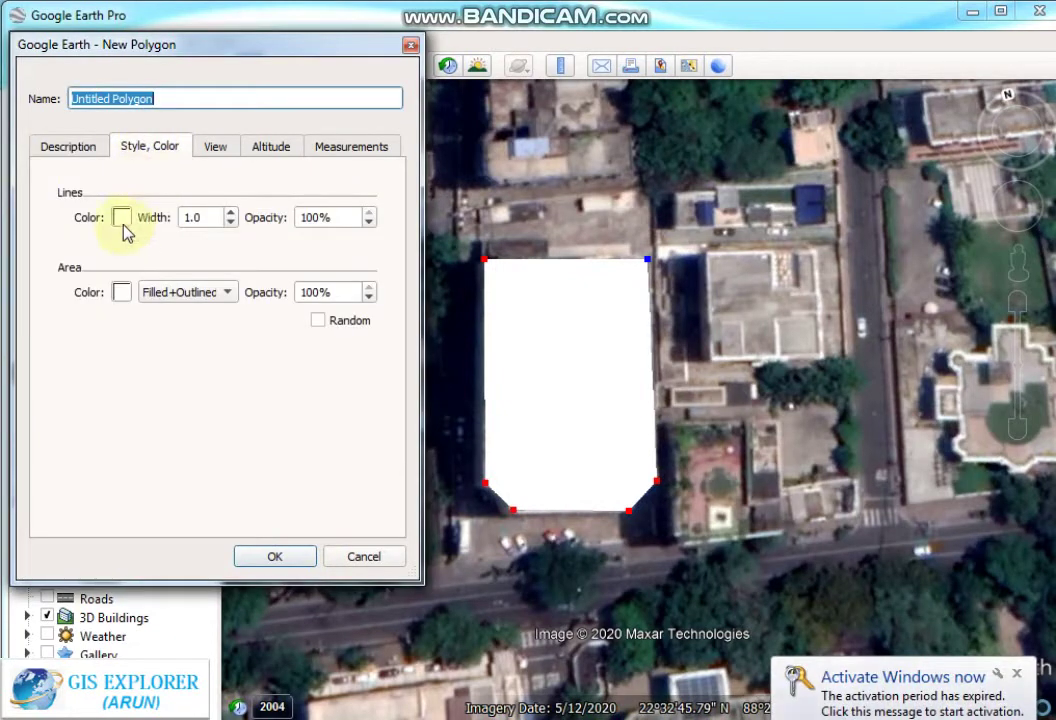
pyautogui.click(122, 293)
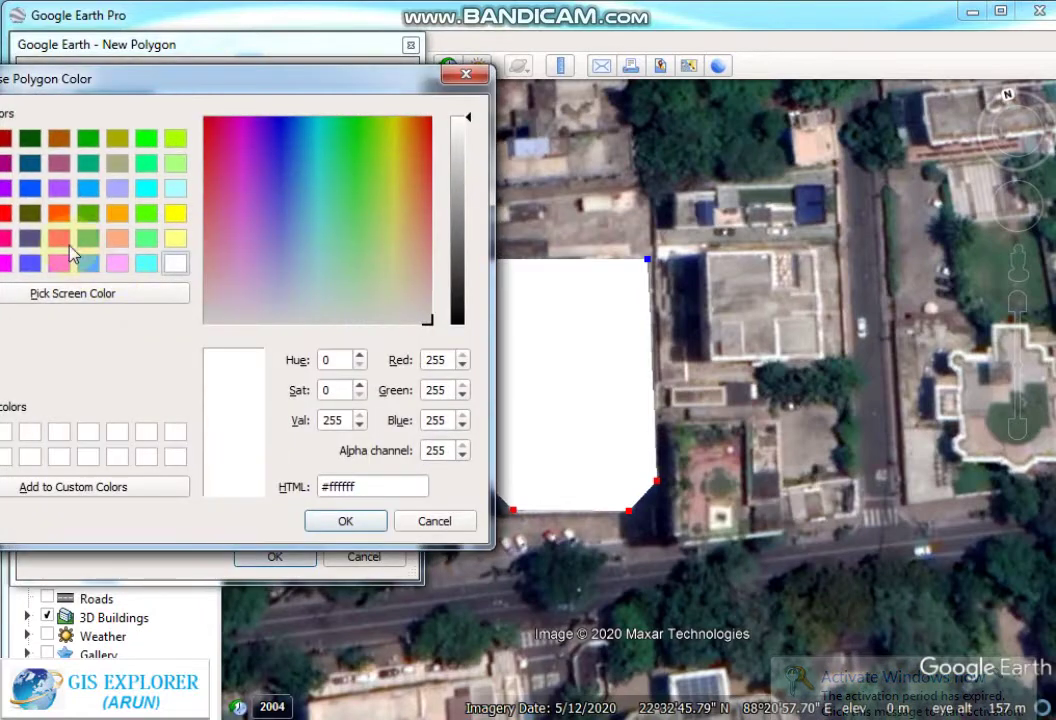
pyautogui.click(59, 238)
pyautogui.click(345, 519)
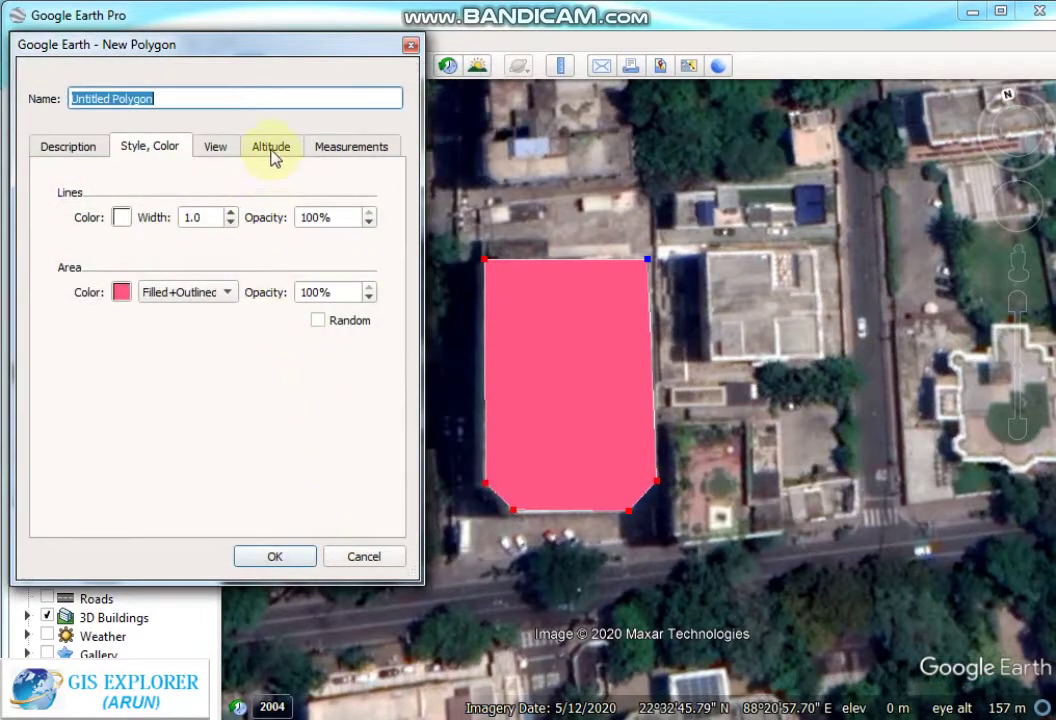
# Give the pink polygon an Absolute altitude of 10 m and extend its sides to the ground
pyautogui.click(273, 155)
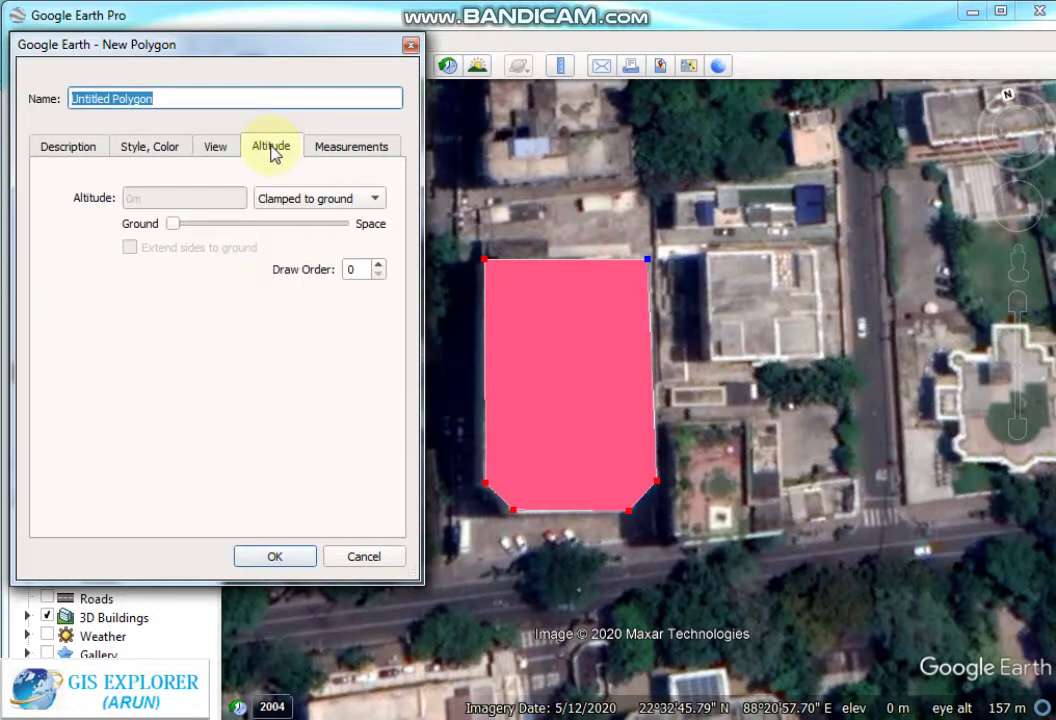
pyautogui.click(376, 205)
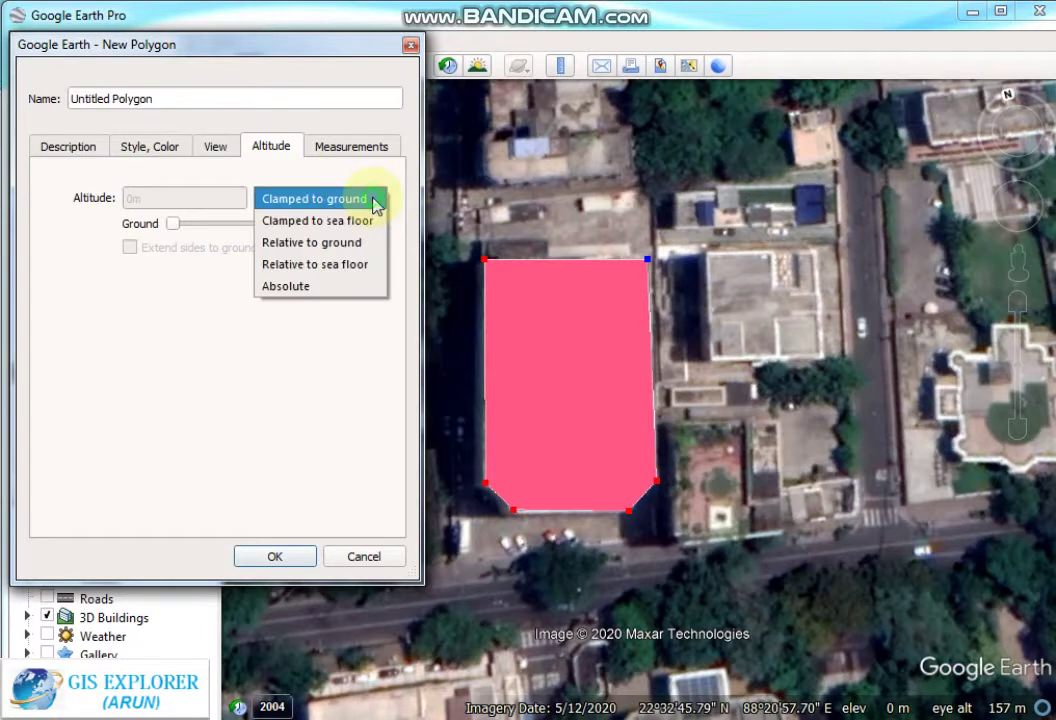
pyautogui.click(333, 290)
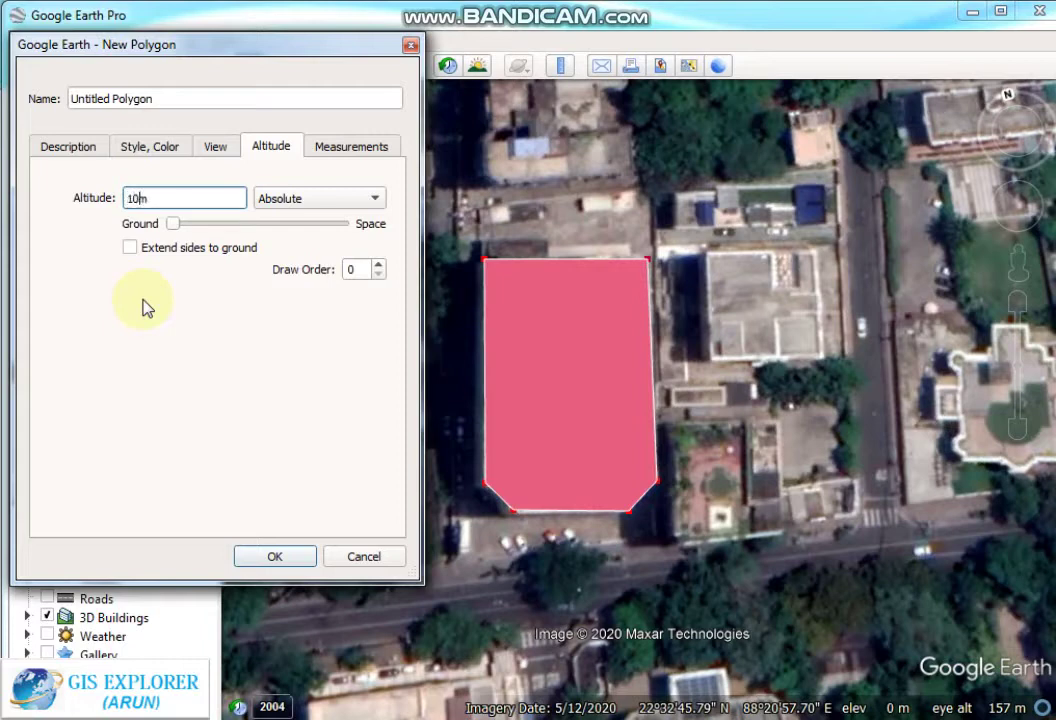
pyautogui.click(130, 248)
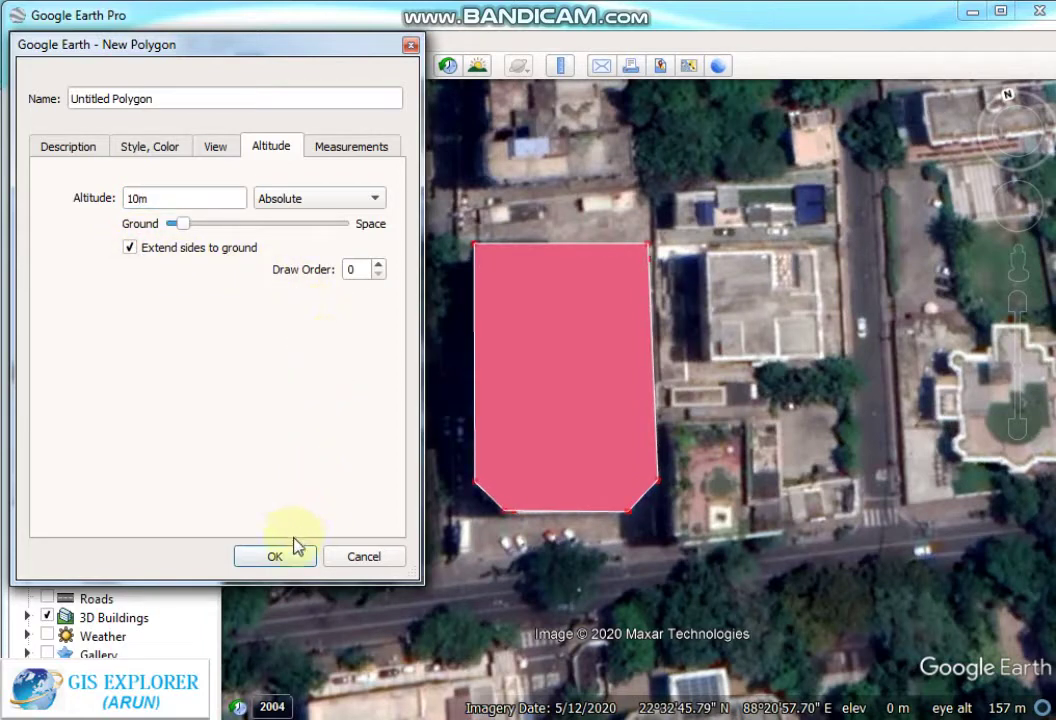
# Name the pink polygon 1 and save it
pyautogui.tripleClick(172, 100)
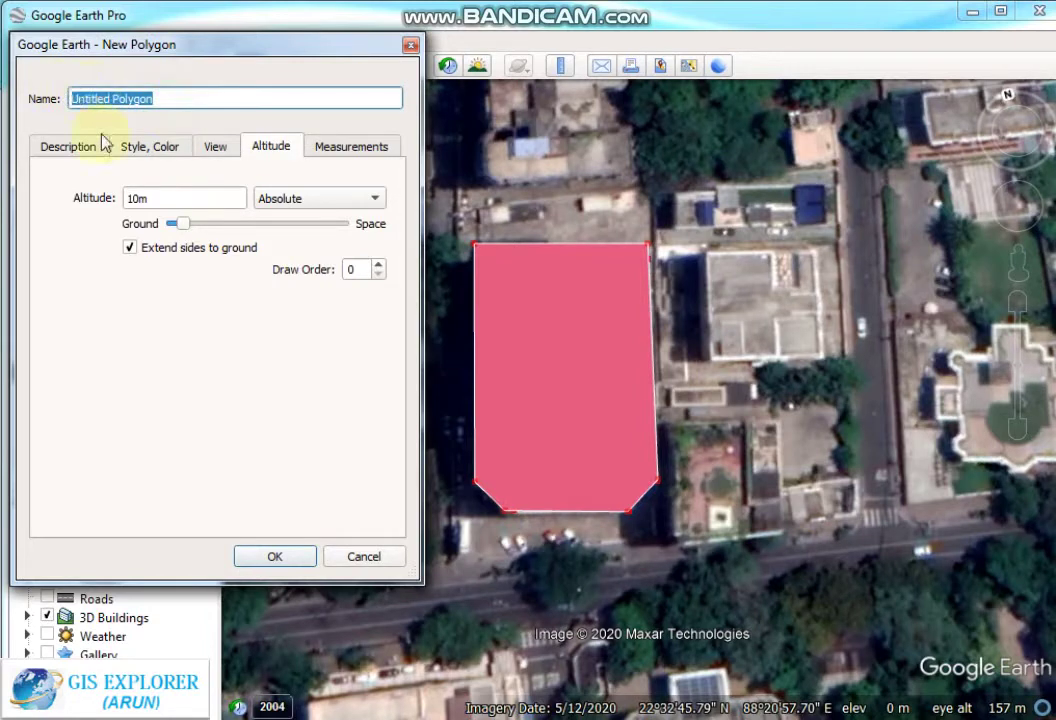
pyautogui.write('1')
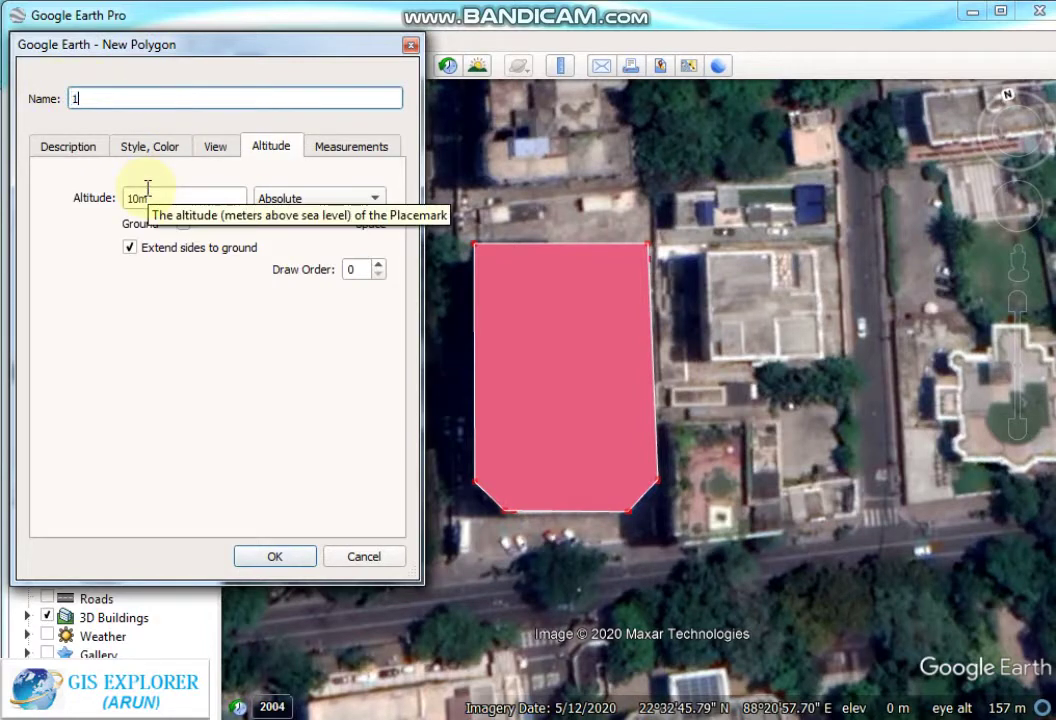
pyautogui.click(272, 560)
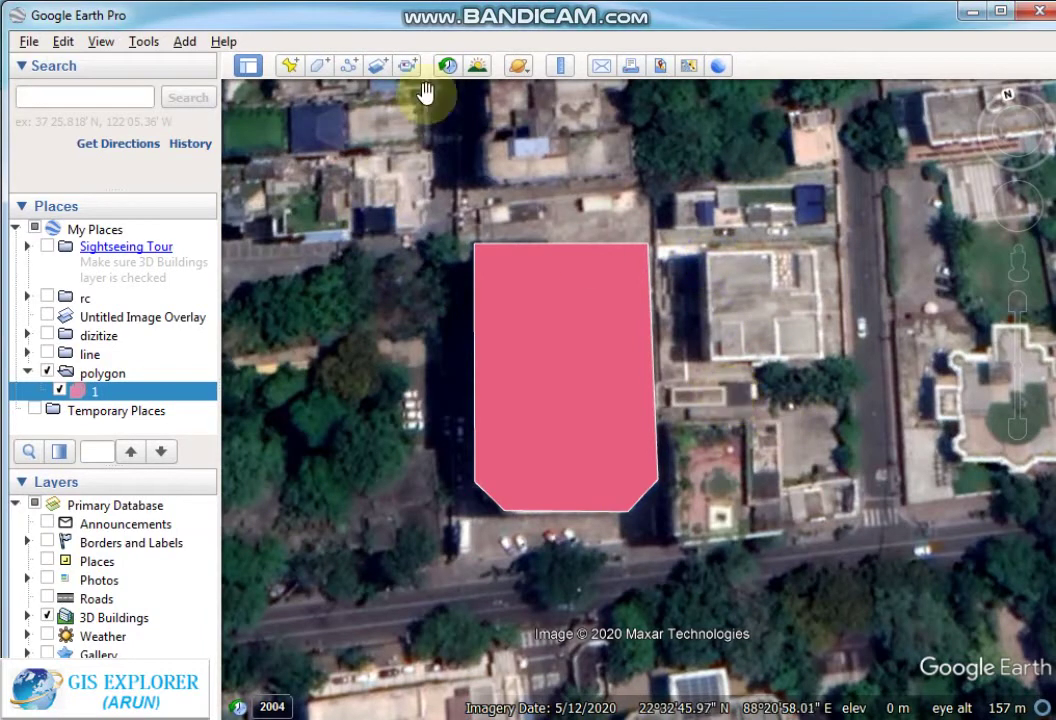
# Add a second polygon outlining the L-shaped building plot east of polygon 1 at the road corner with six points, and save it
pyautogui.click(318, 66)
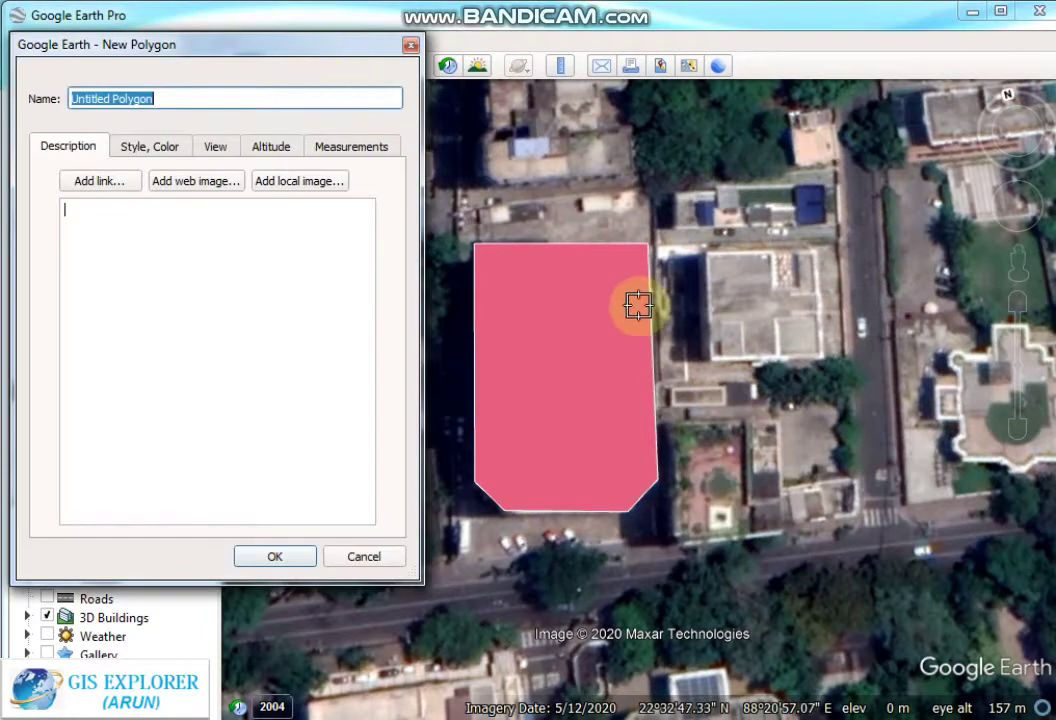
pyautogui.click(670, 425)
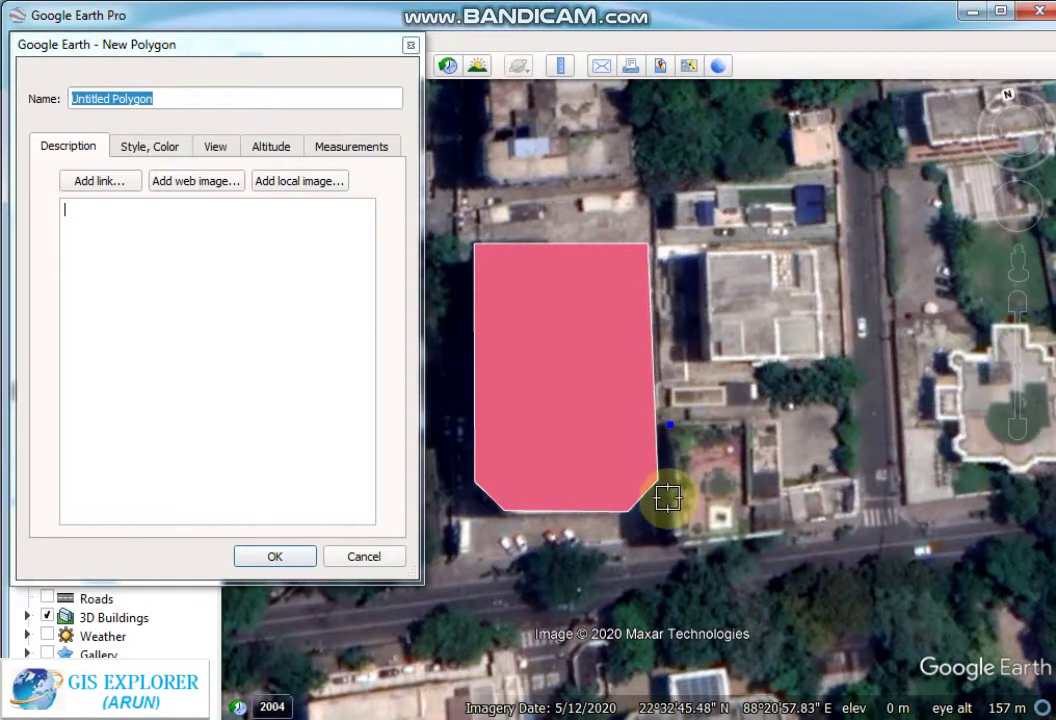
pyautogui.click(845, 521)
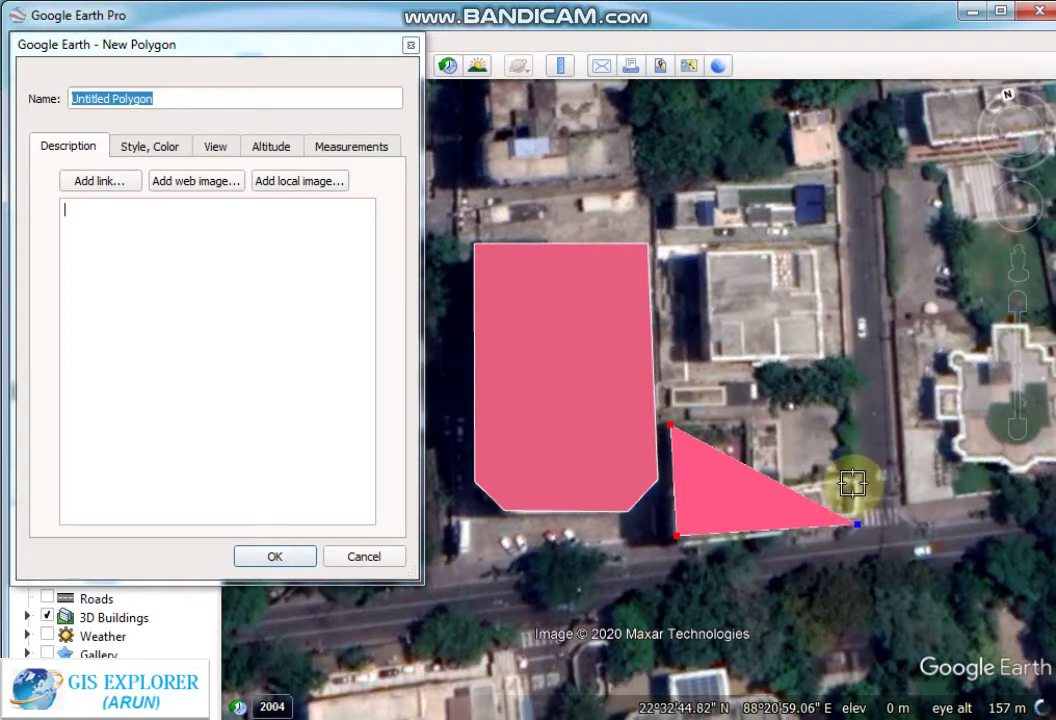
pyautogui.click(856, 481)
pyautogui.click(785, 487)
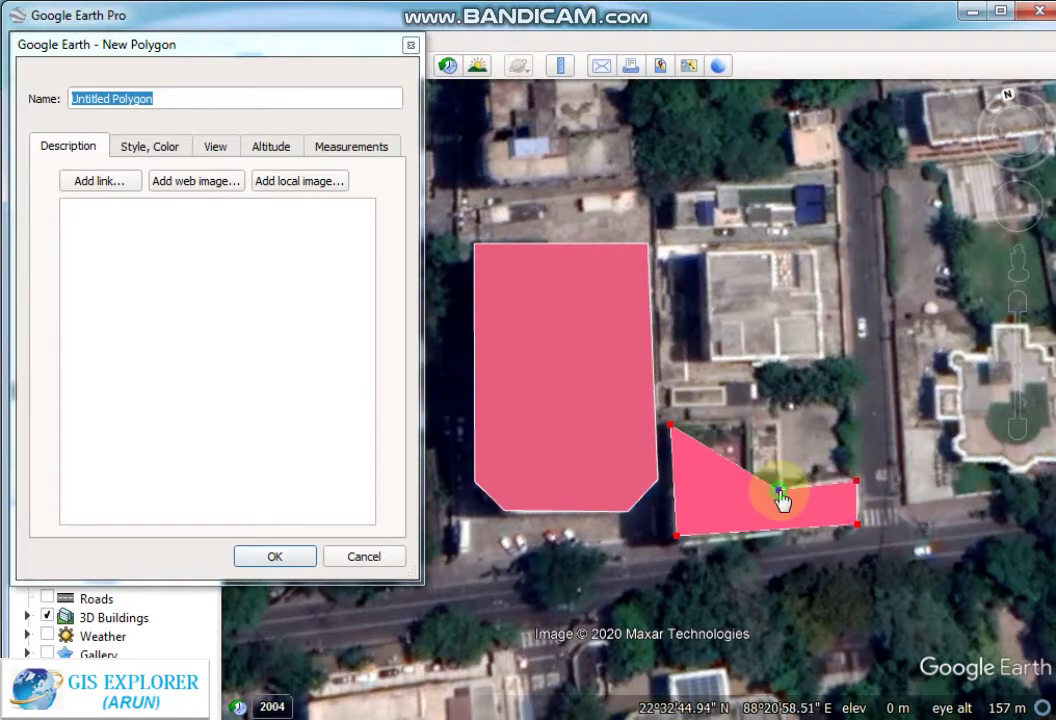
pyautogui.click(780, 419)
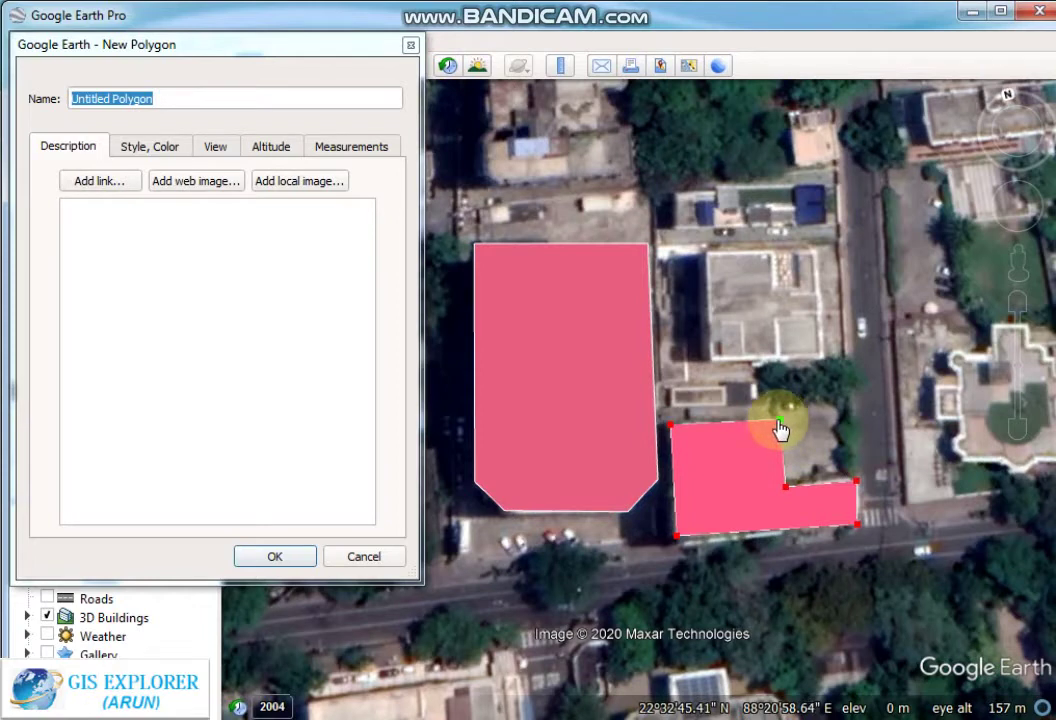
pyautogui.click(275, 558)
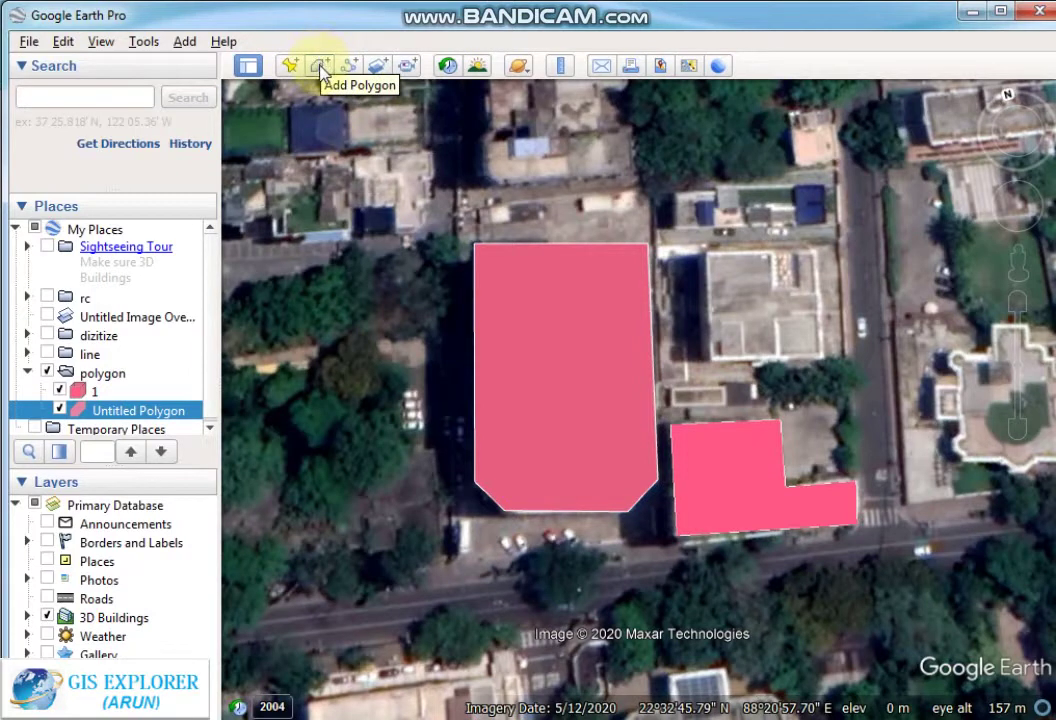
# Edit the L-shaped polygon's properties and change its area color to bright green (#55ff00)
pyautogui.click(148, 411)
pyautogui.rightClick(148, 411)
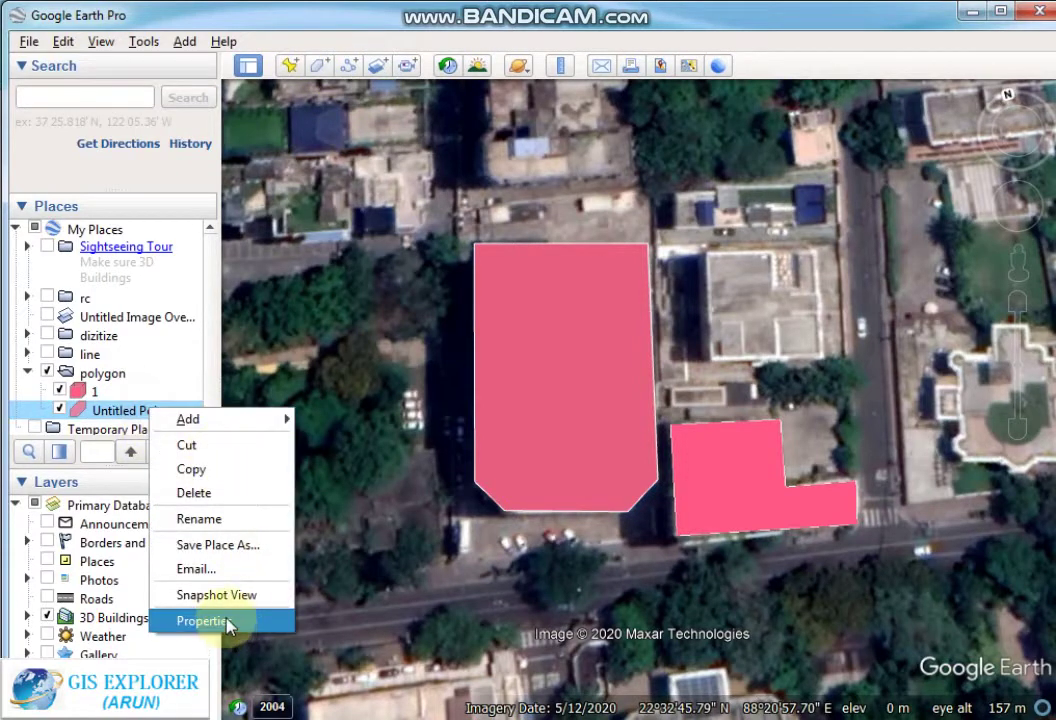
pyautogui.click(226, 619)
pyautogui.click(150, 146)
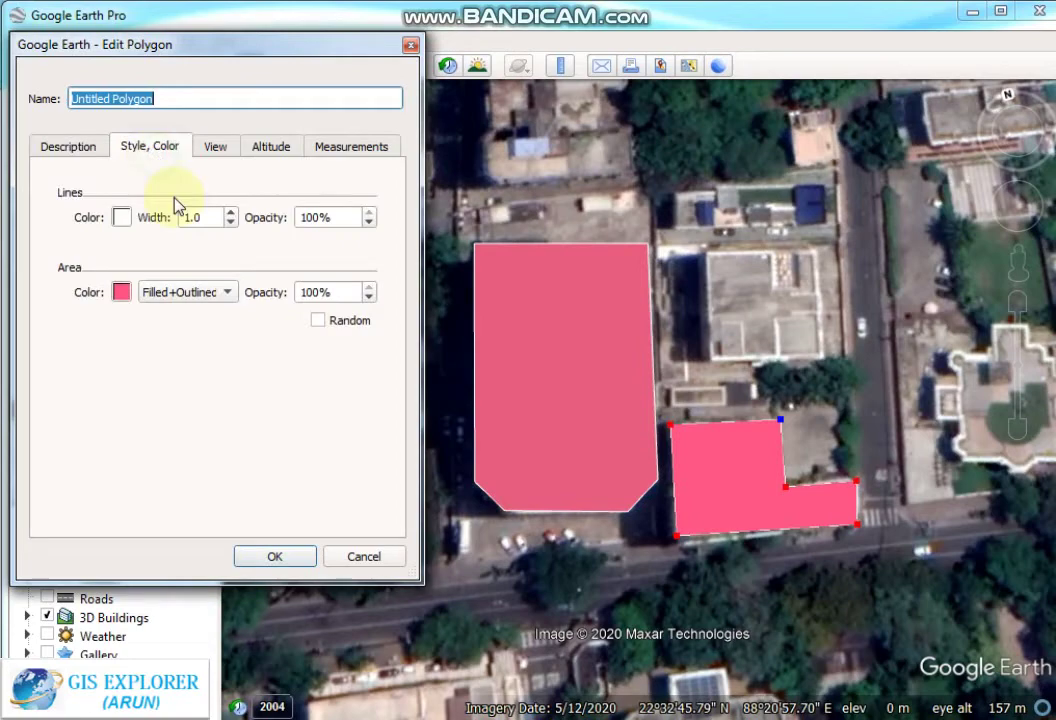
pyautogui.click(127, 300)
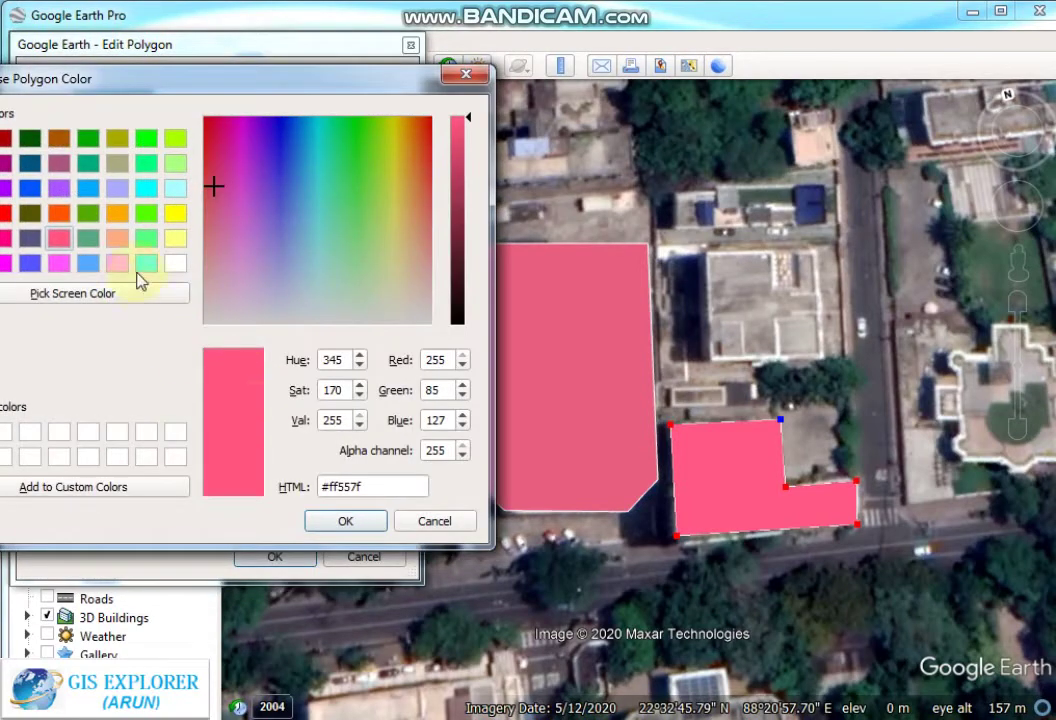
pyautogui.click(146, 212)
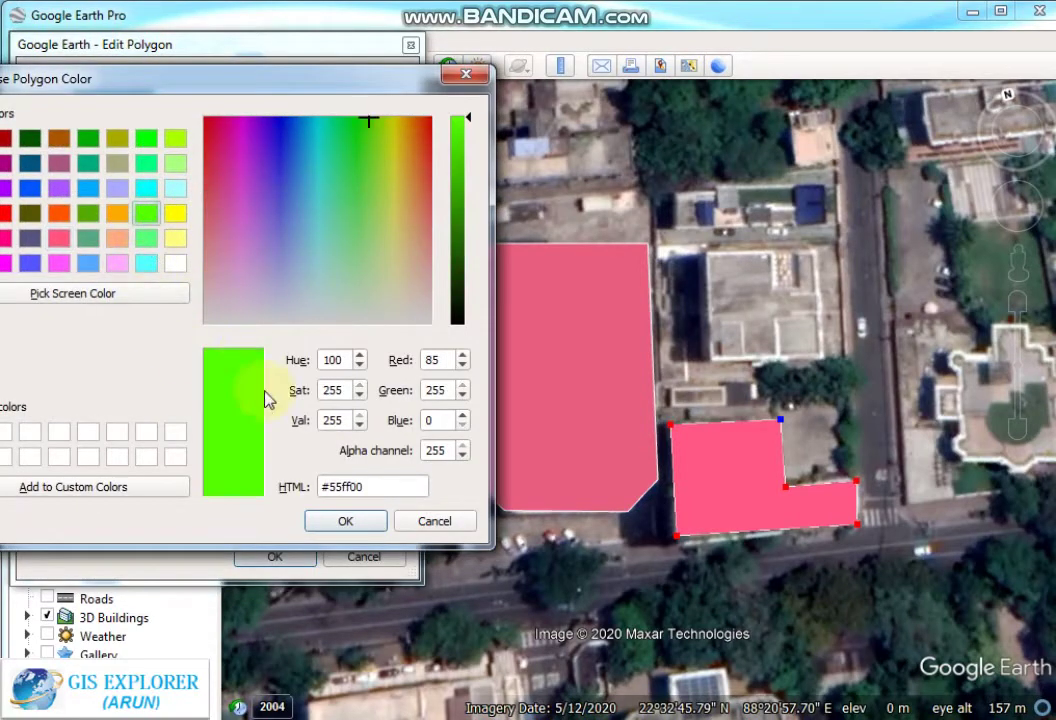
pyautogui.click(345, 521)
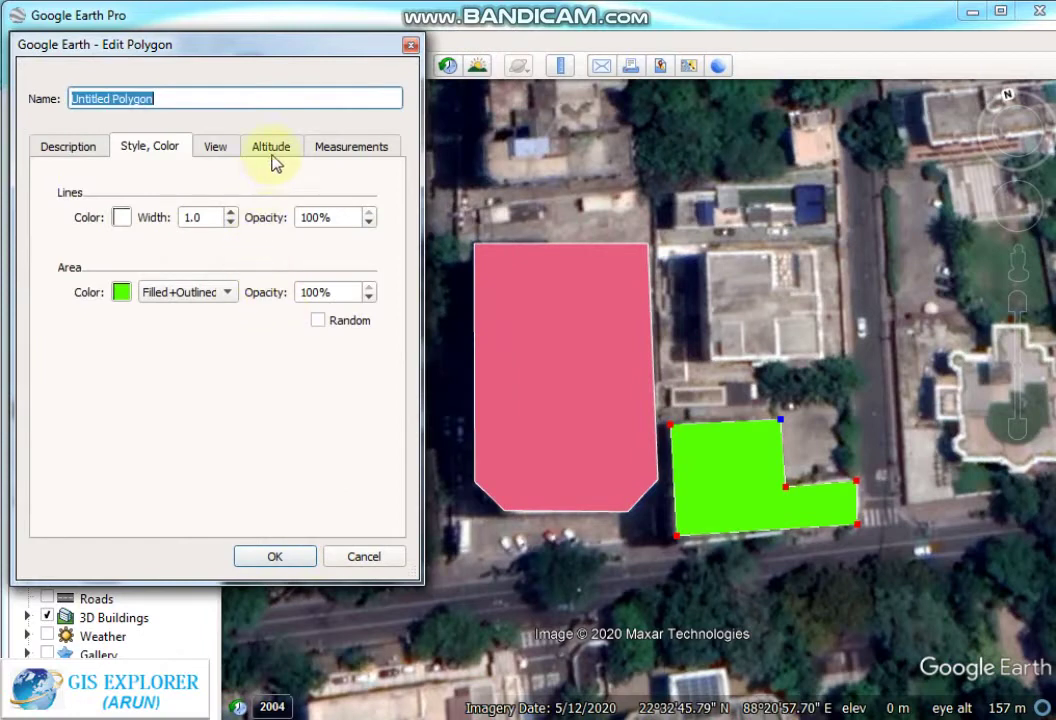
# Set the green polygon's altitude to 10 m Absolute, extend its sides to the ground and save the changes
pyautogui.click(273, 152)
pyautogui.click(378, 203)
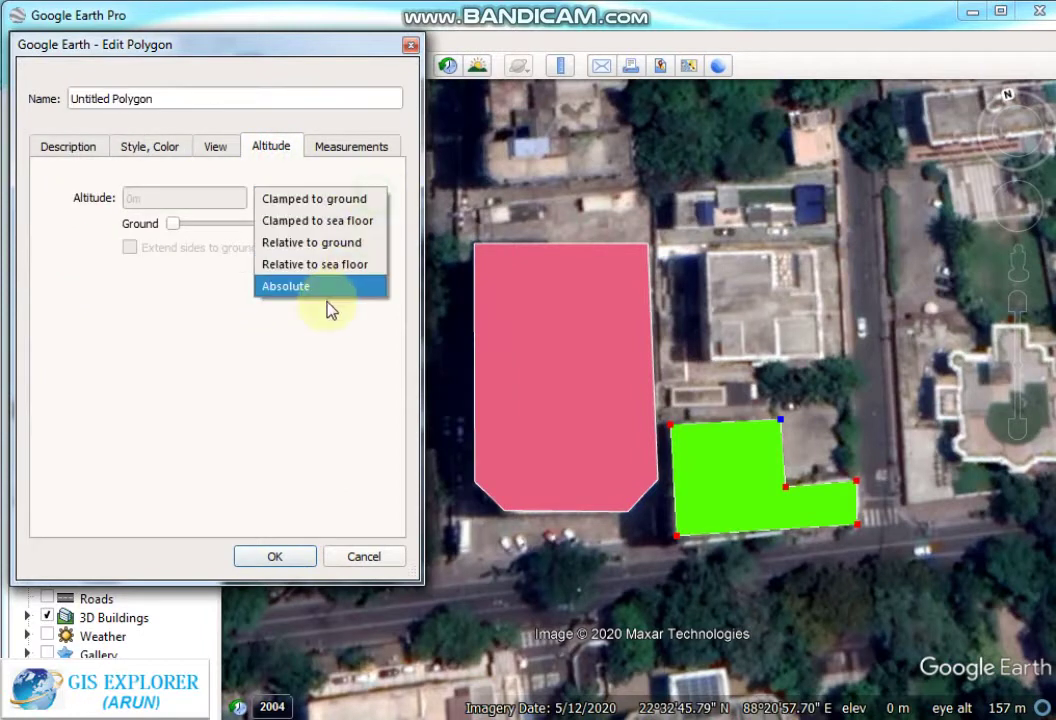
pyautogui.click(320, 288)
pyautogui.doubleClick(132, 197)
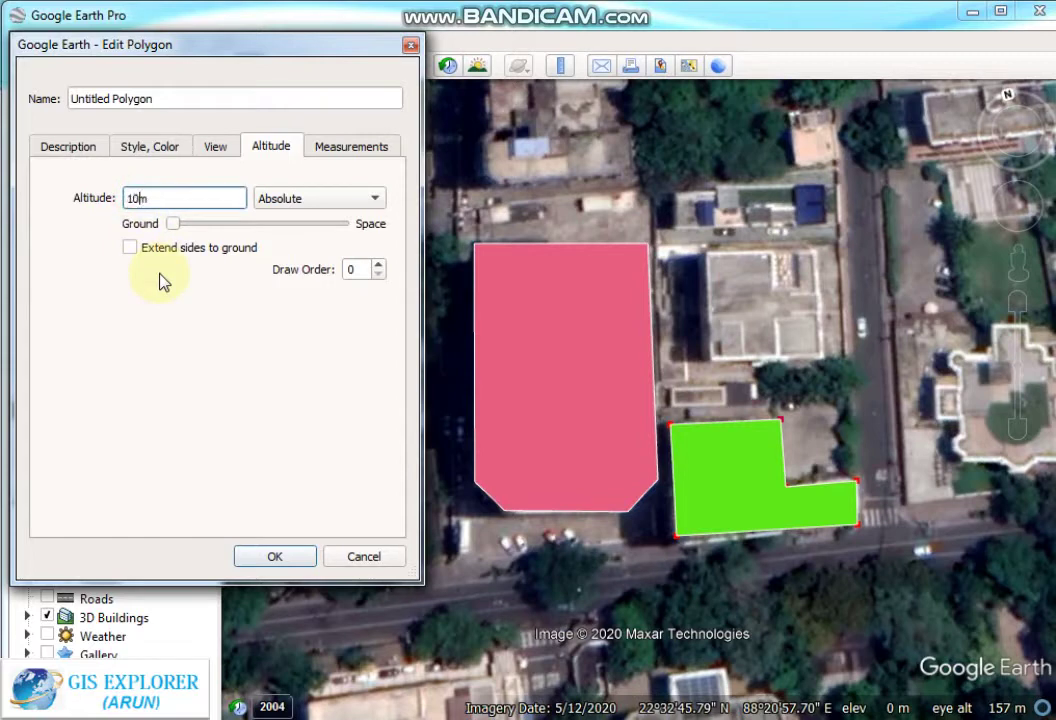
pyautogui.click(130, 248)
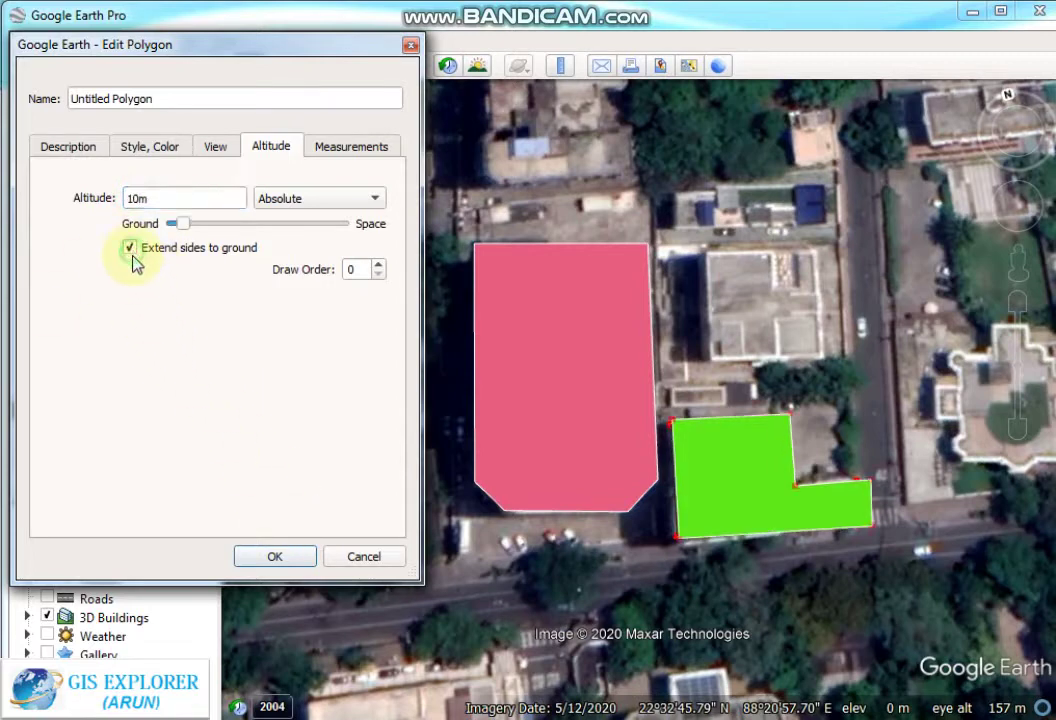
pyautogui.click(262, 560)
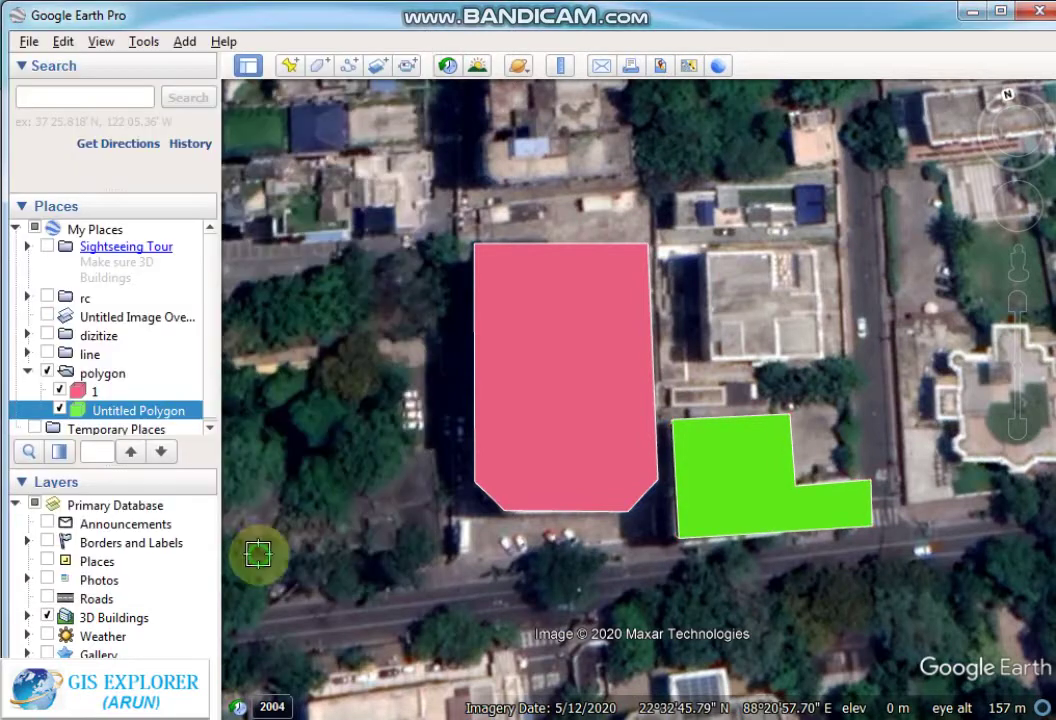
# Start a third polygon and outline the square flat-roofed building north of the green polygon with four corner points
pyautogui.click(315, 68)
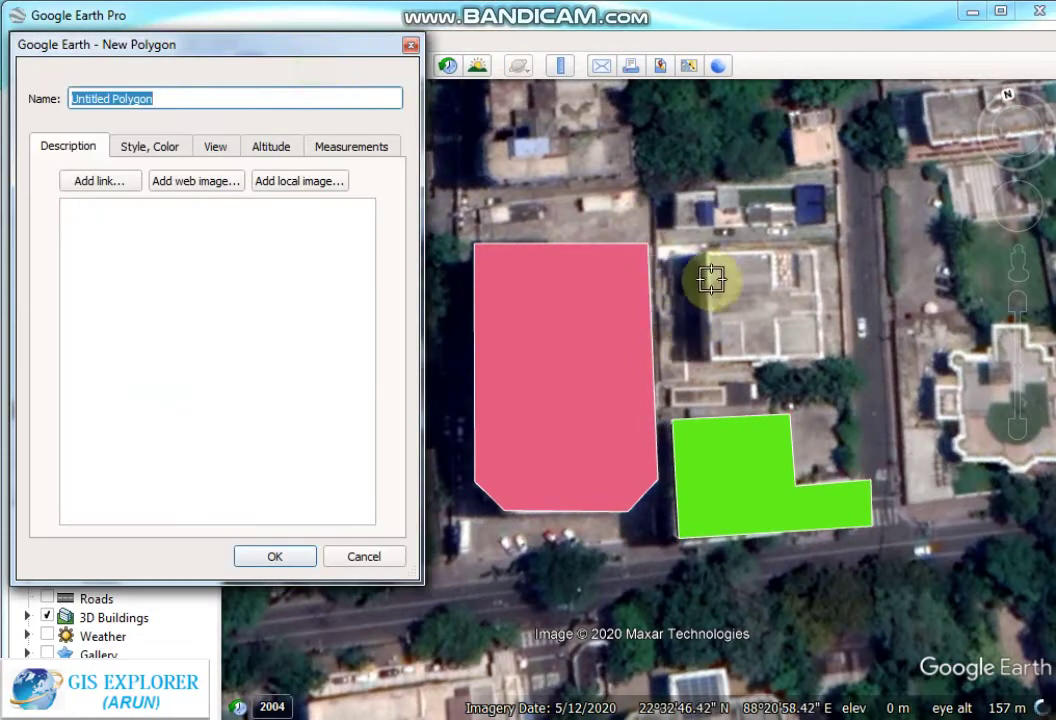
pyautogui.click(706, 254)
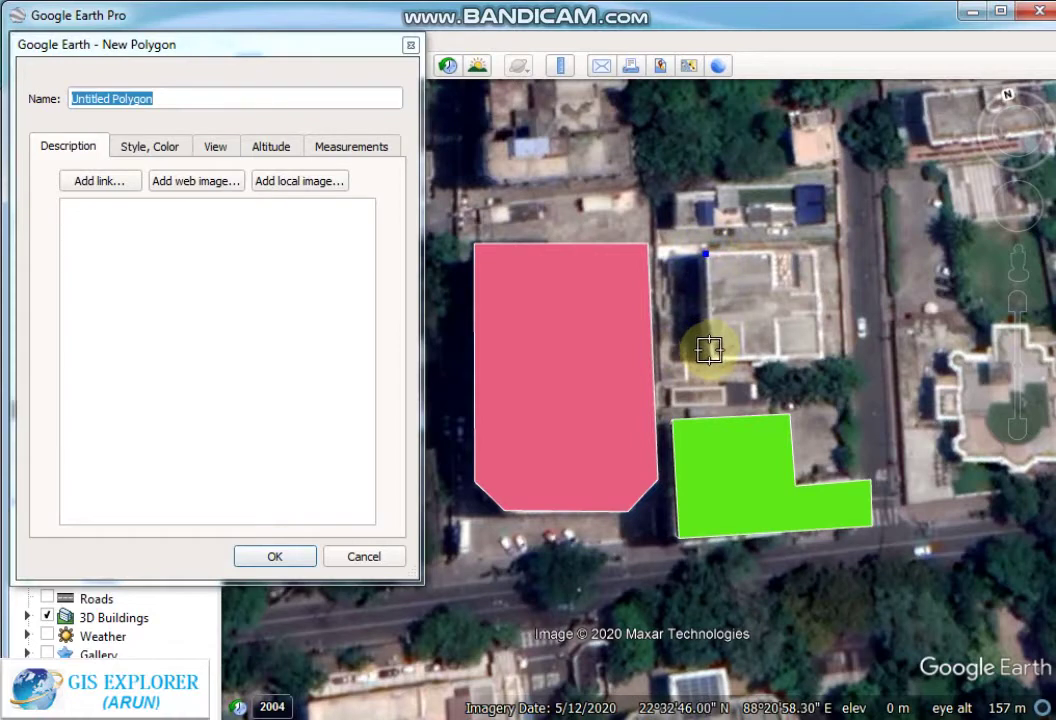
pyautogui.click(828, 356)
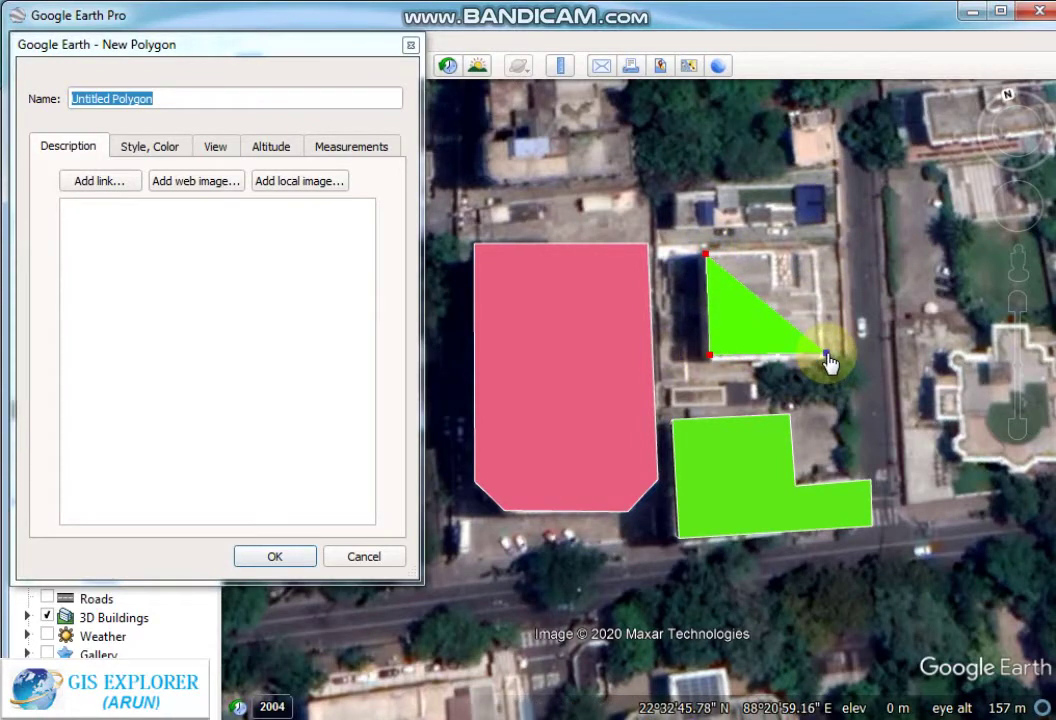
pyautogui.click(818, 261)
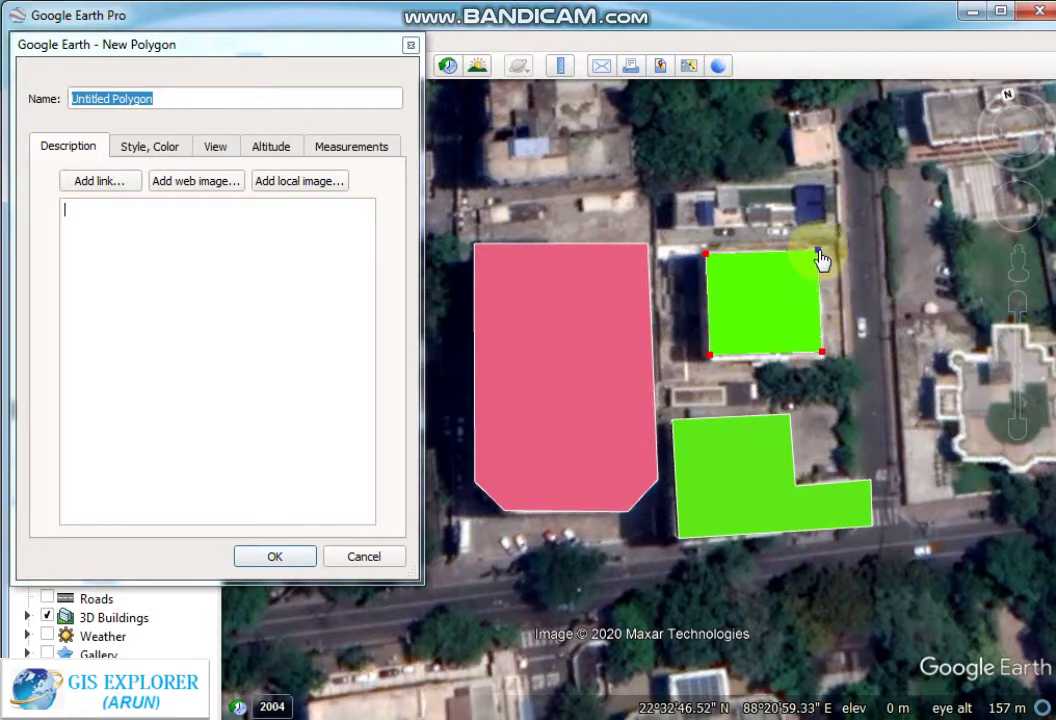
# Set the square polygon's area color to cyan (#00ffff)
pyautogui.click(132, 149)
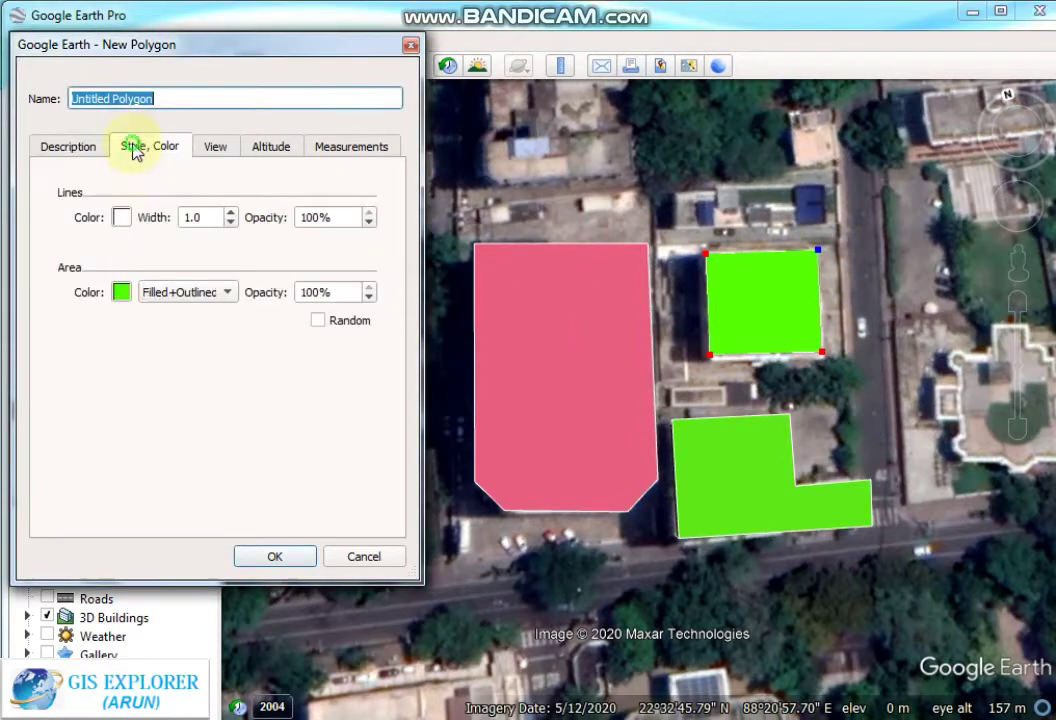
pyautogui.click(121, 292)
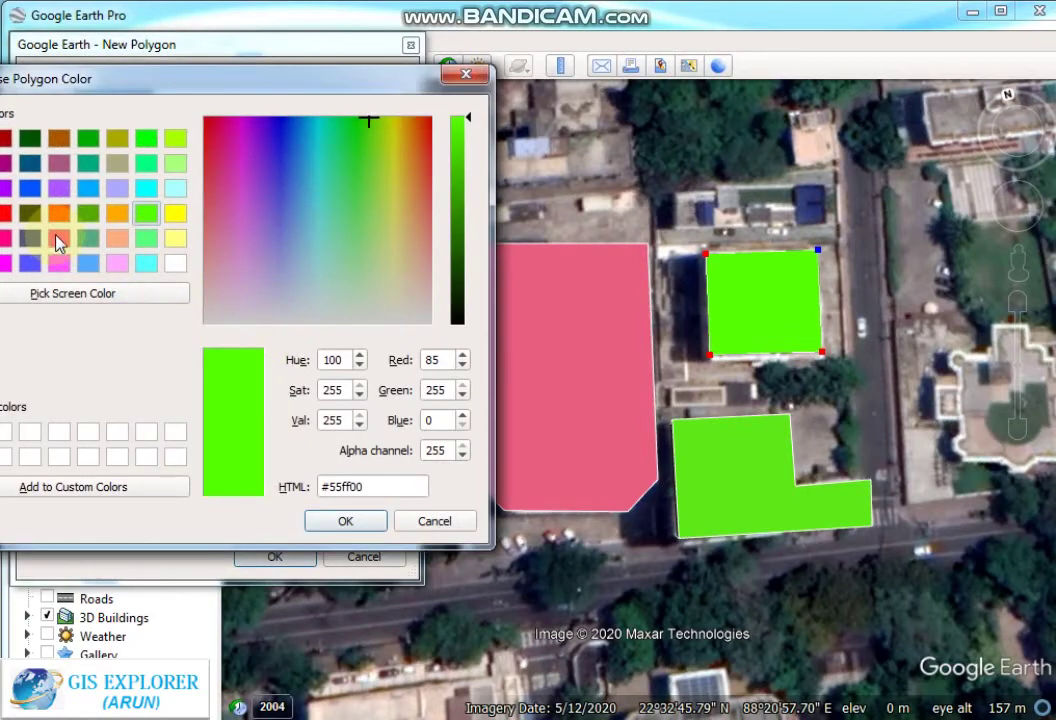
pyautogui.click(146, 188)
pyautogui.click(345, 523)
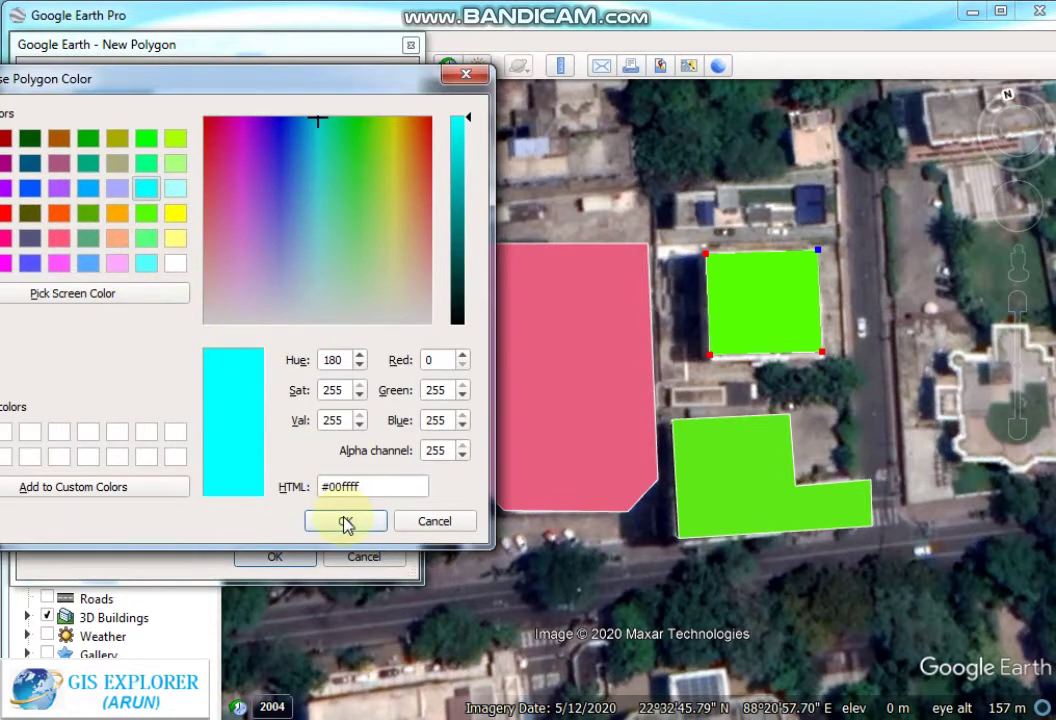
# Set the cyan polygon's altitude to 10 m Absolute, extend its sides to the ground and save the new polygon
pyautogui.click(265, 150)
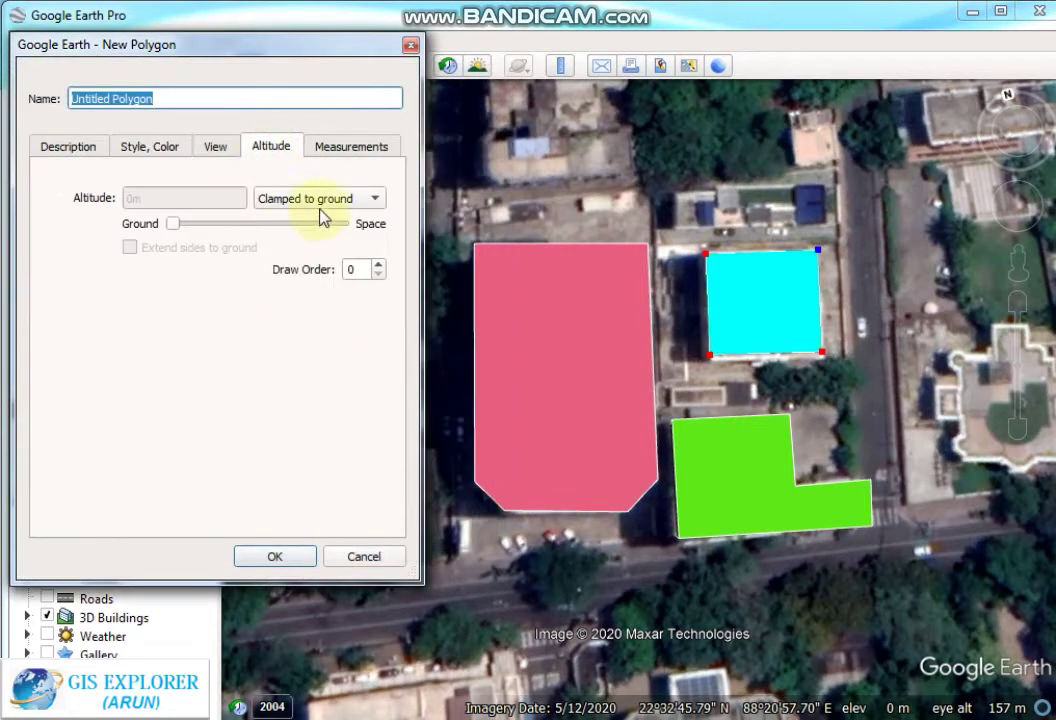
pyautogui.click(365, 202)
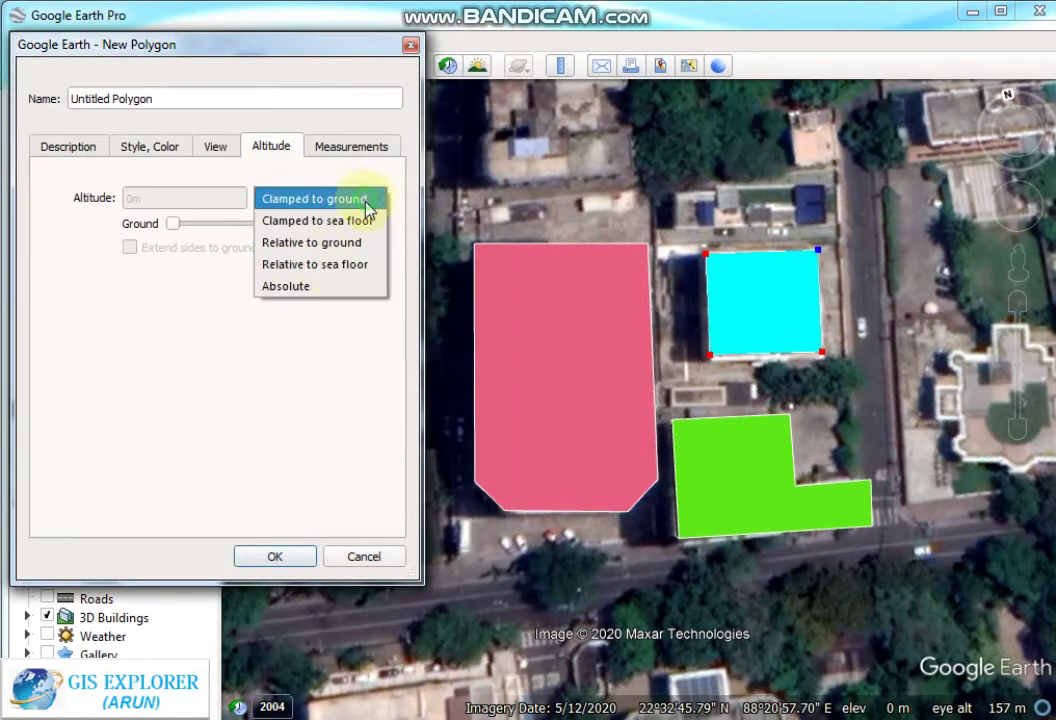
pyautogui.click(309, 289)
pyautogui.click(133, 198)
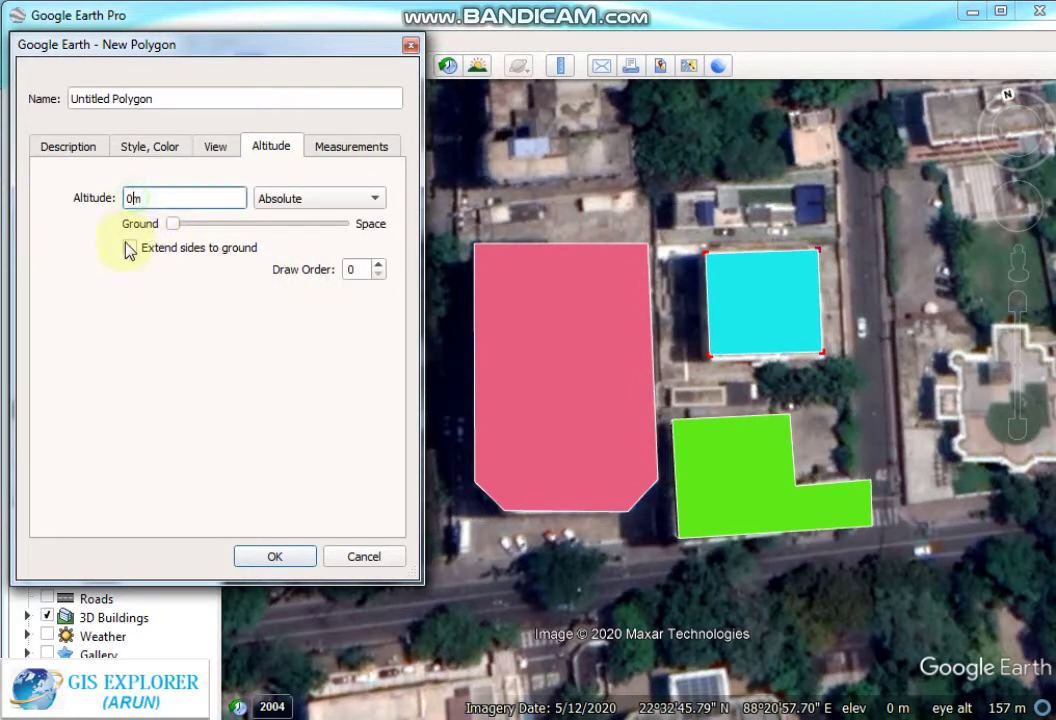
pyautogui.press('BackSpace')
pyautogui.write('10')
pyautogui.click(130, 247)
pyautogui.click(257, 550)
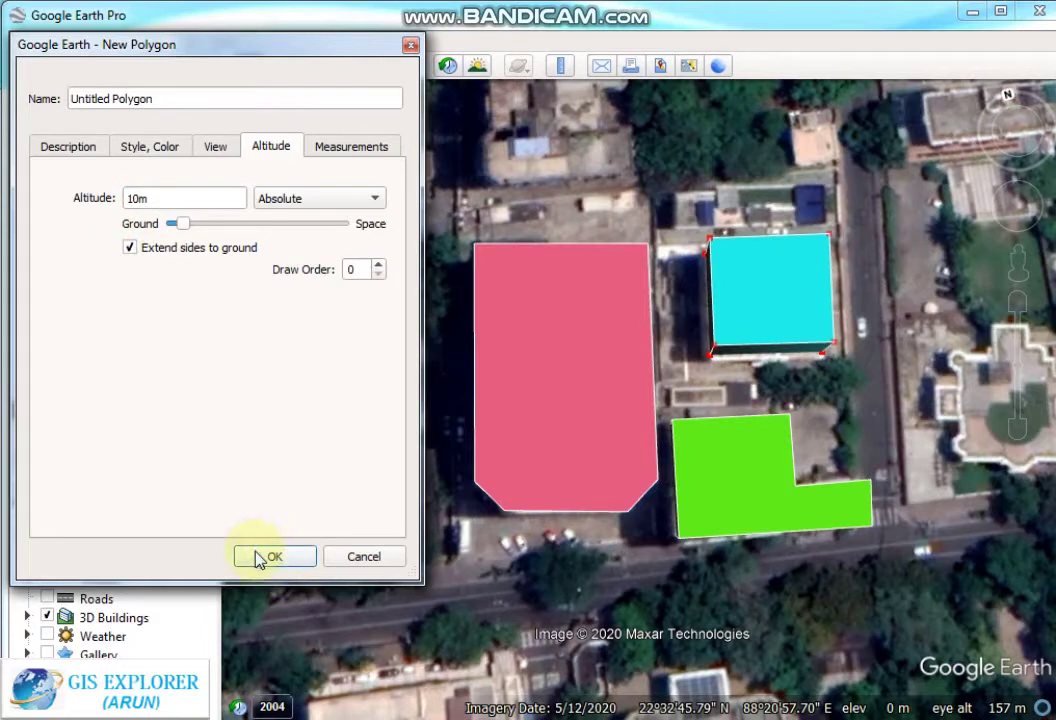
# Rename the green L-shaped polygon as 2 through its properties
pyautogui.click(153, 409)
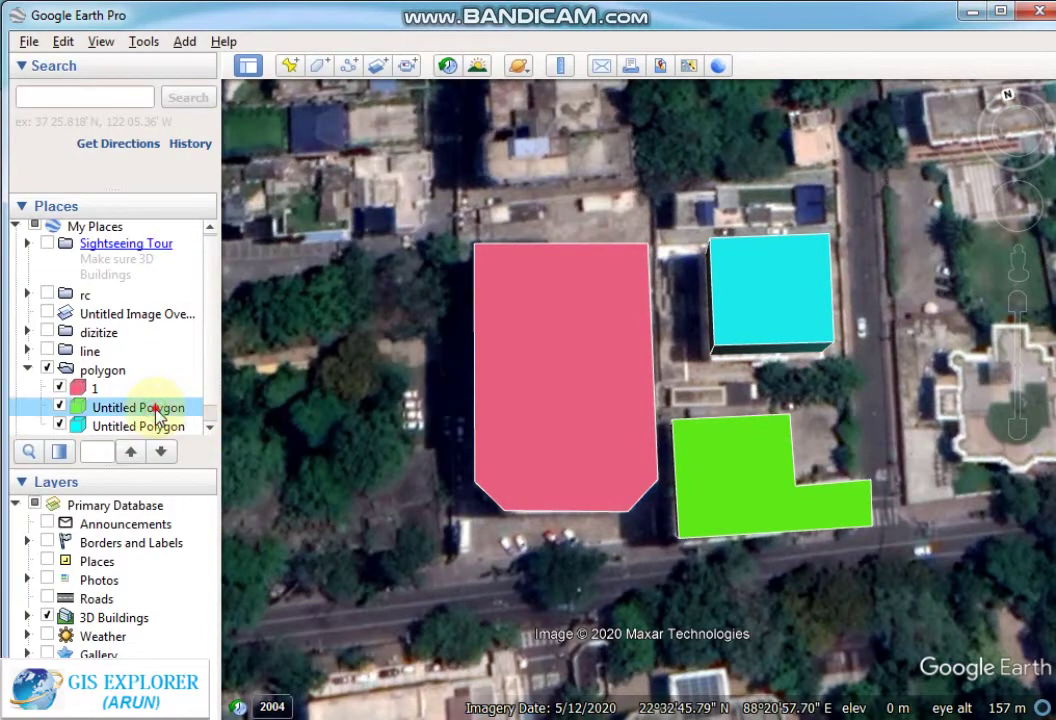
pyautogui.rightClick(157, 413)
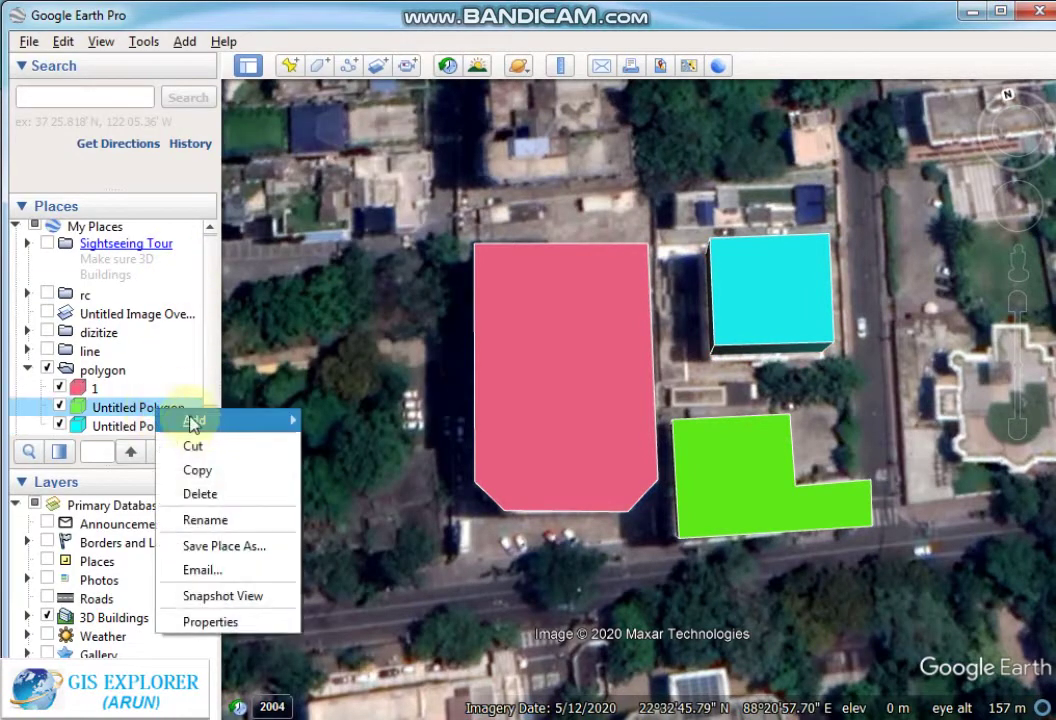
pyautogui.click(210, 622)
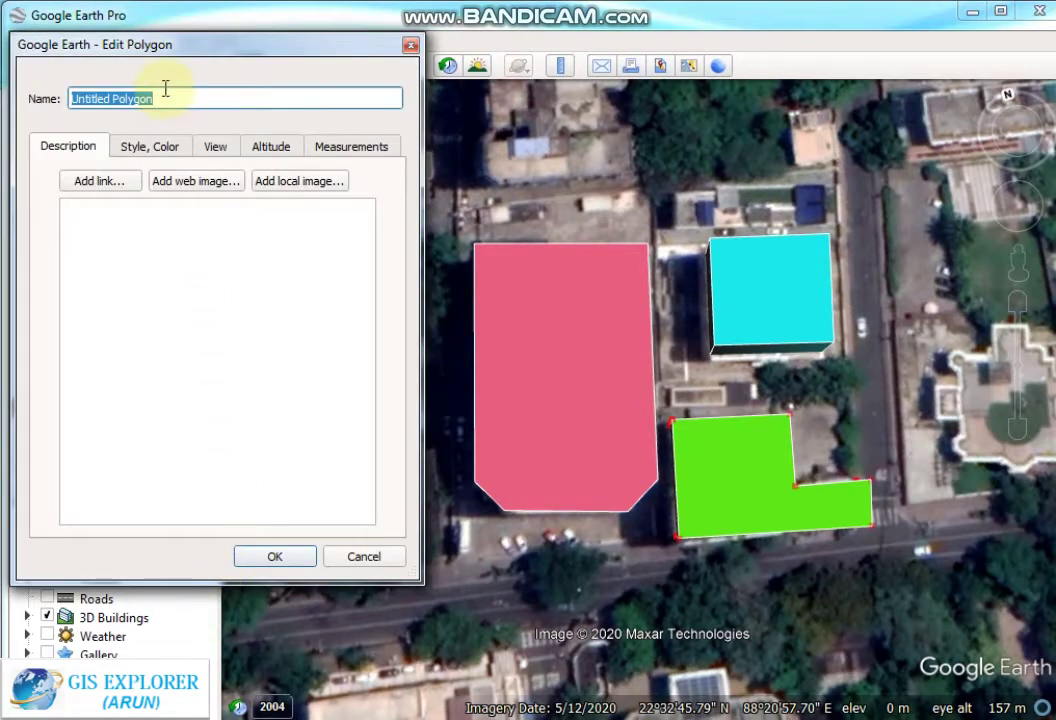
pyautogui.write('2')
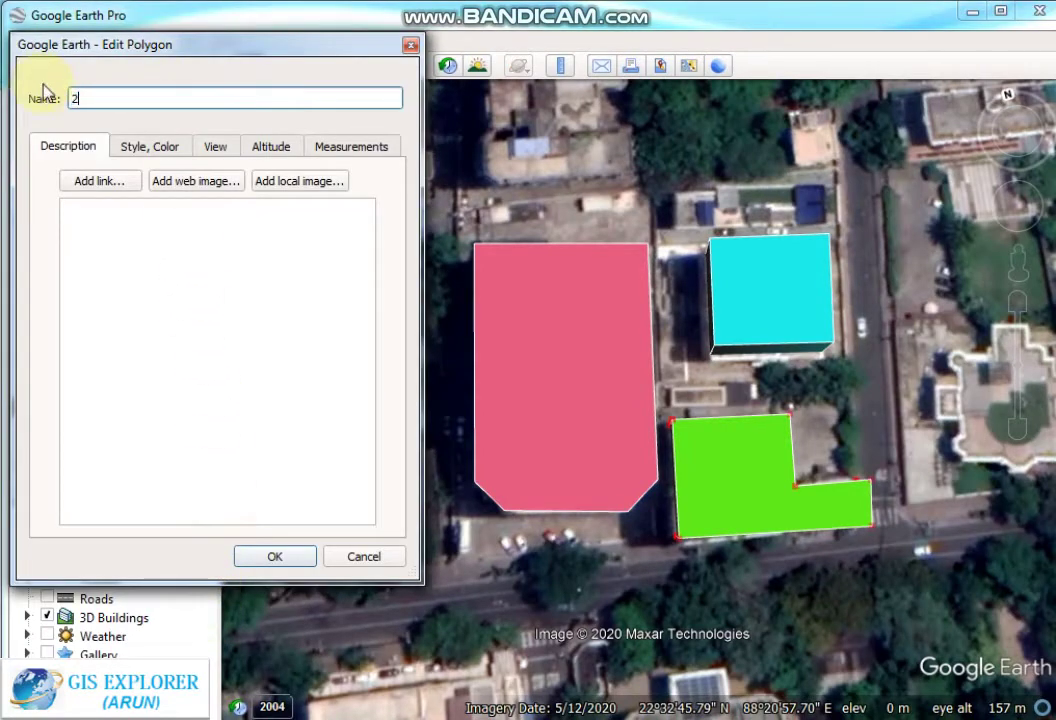
pyautogui.click(275, 557)
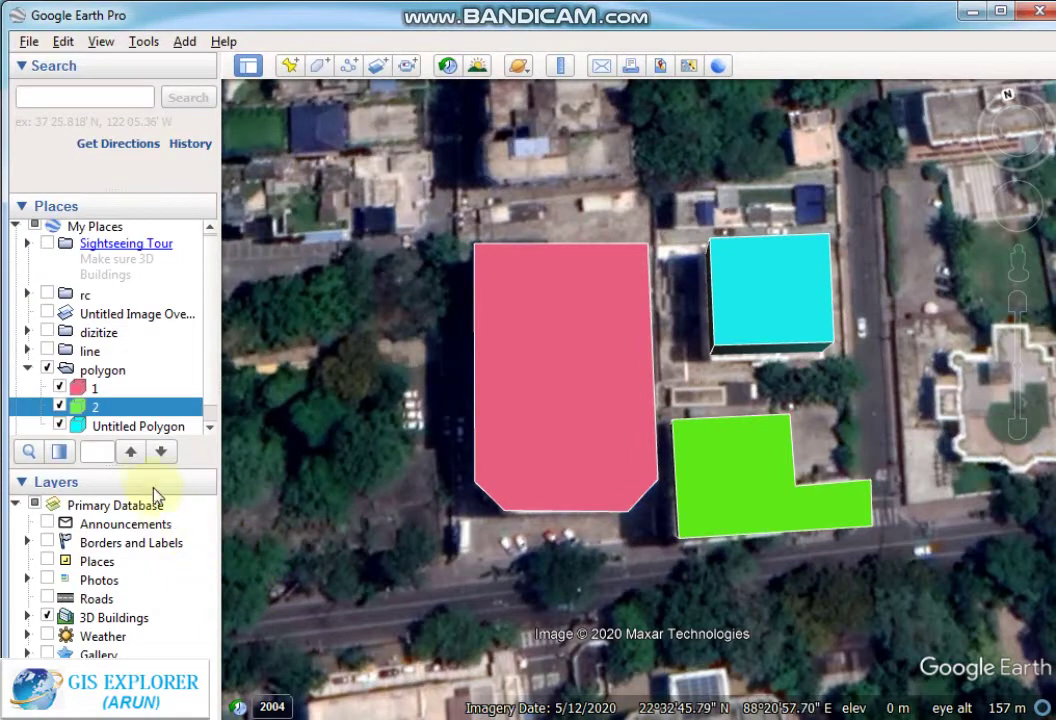
# Rename the cyan square polygon as 3 through its properties
pyautogui.rightClick(141, 426)
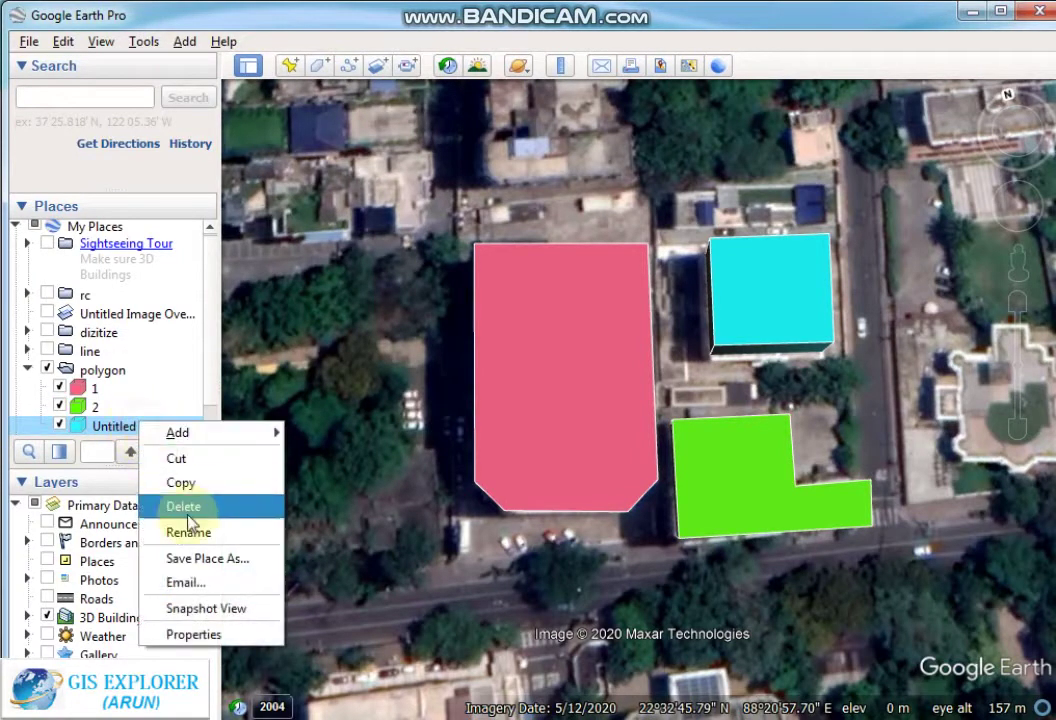
pyautogui.click(205, 633)
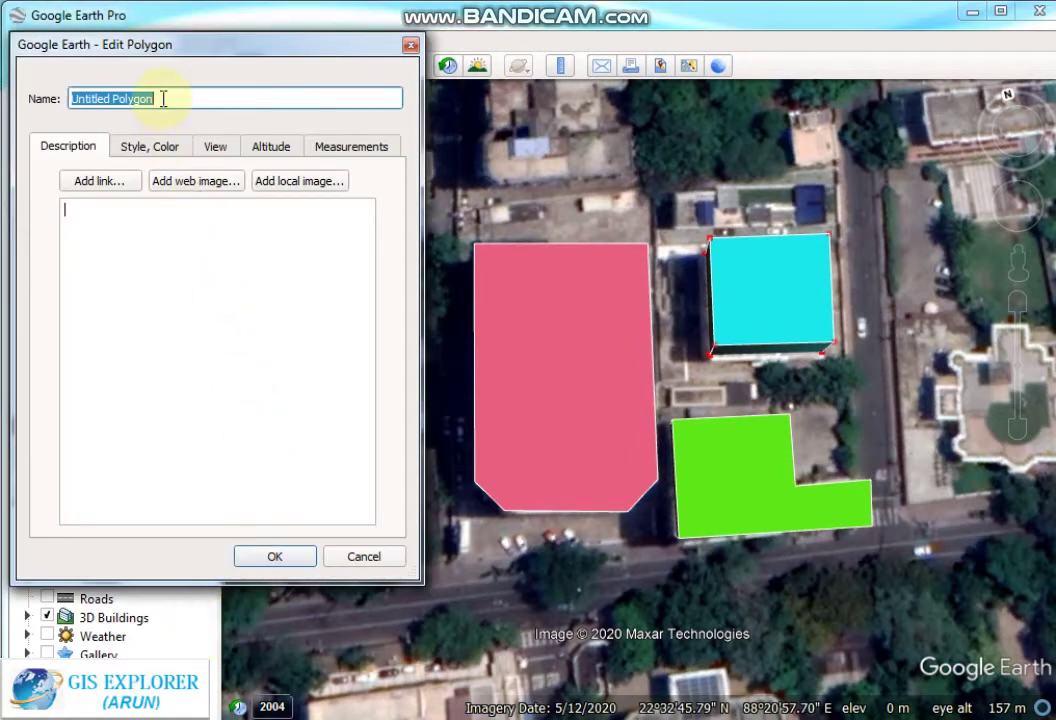
pyautogui.write('3')
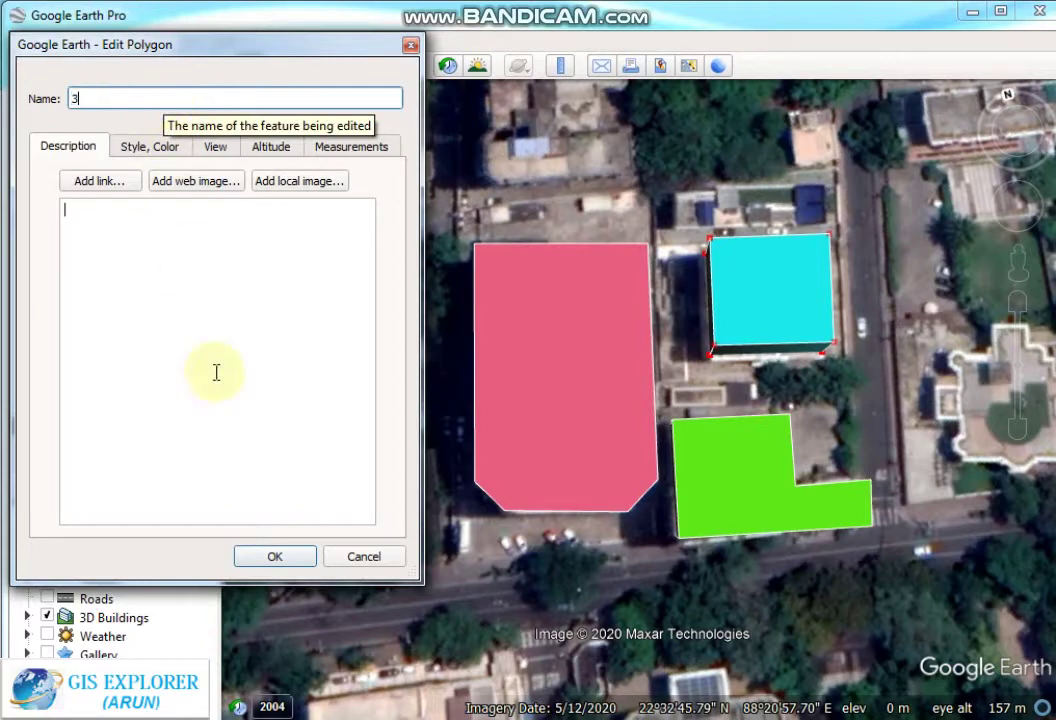
pyautogui.click(275, 557)
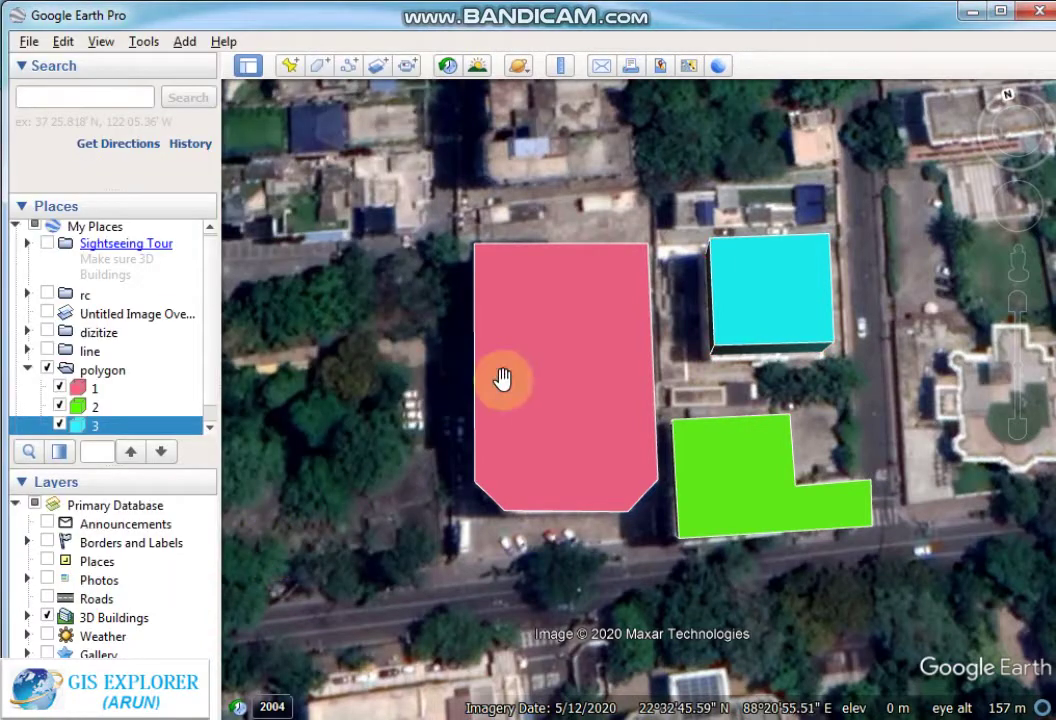
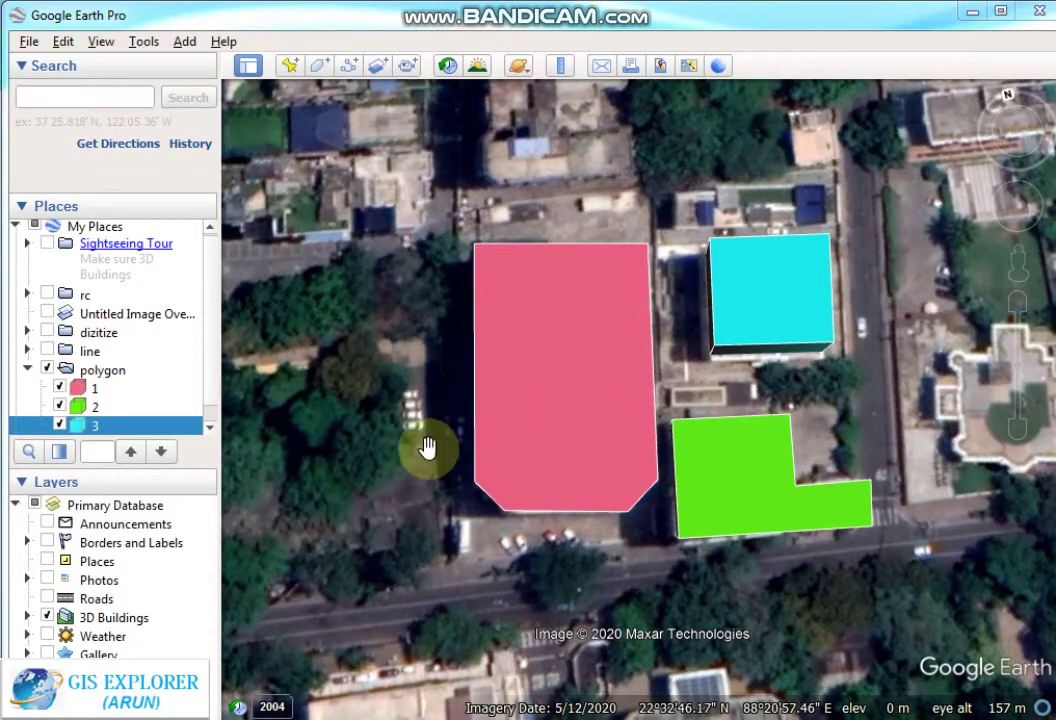
# Save the whole polygon folder to disk as a KML file named polygon in the study area extraction folder
pyautogui.scroll(-2, 500, 540)
pyautogui.moveTo(567, 558); pyautogui.dragTo(712, 542, button='middle')
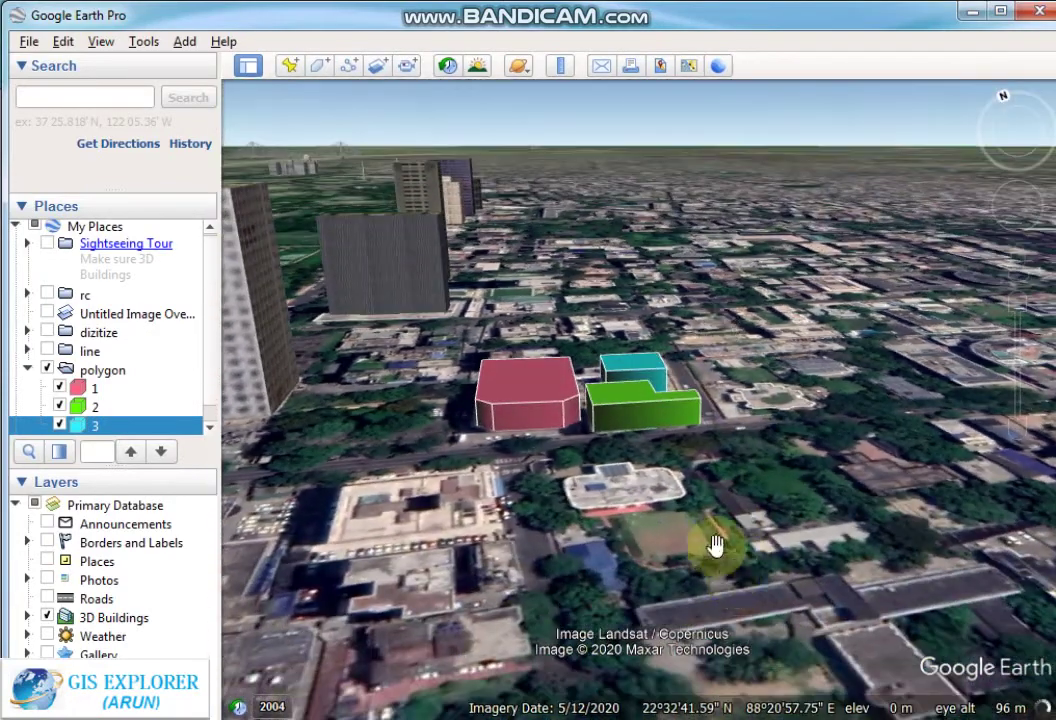
pyautogui.moveTo(528, 448); pyautogui.dragTo(607, 410)
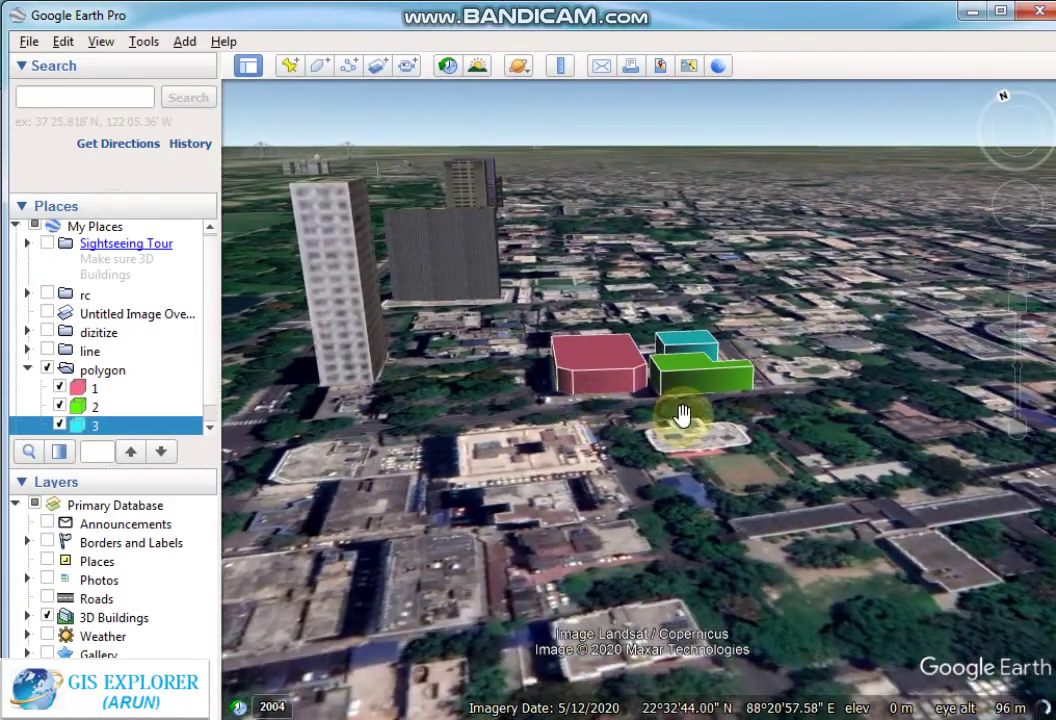
pyautogui.moveTo(686, 417); pyautogui.dragTo(641, 462)
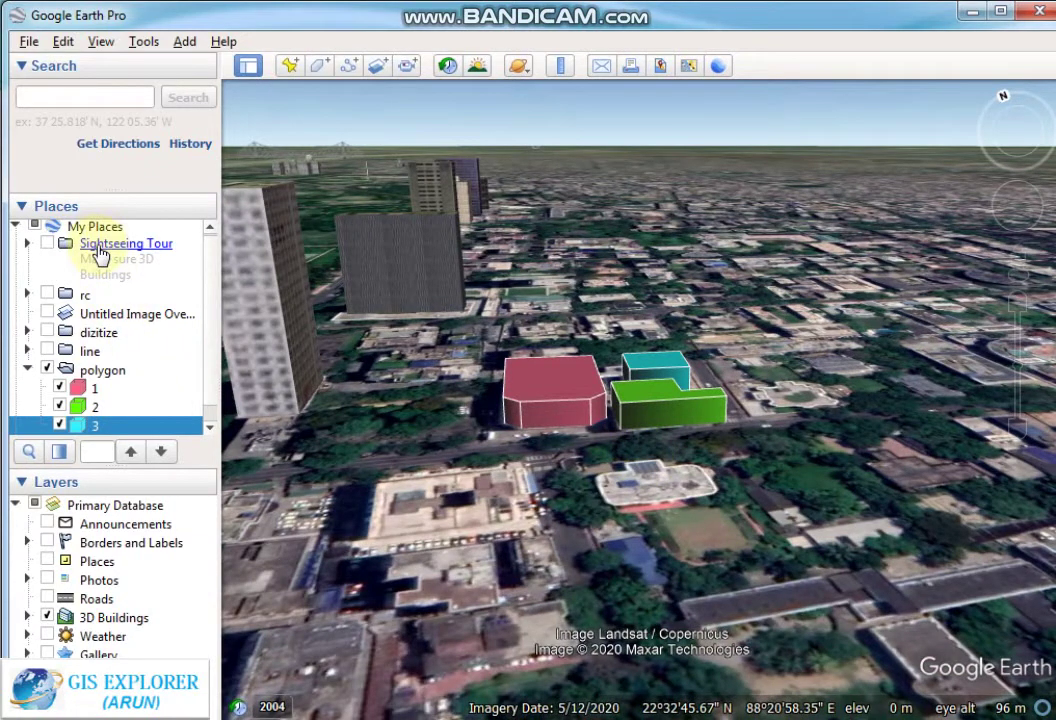
pyautogui.click(104, 372)
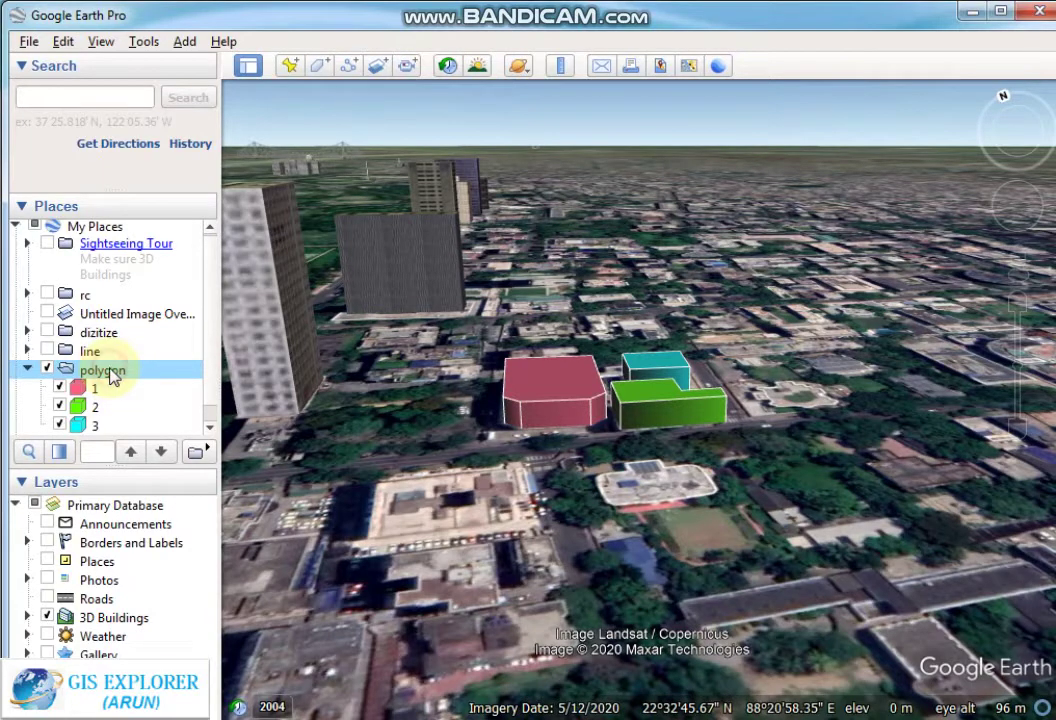
pyautogui.rightClick(111, 372)
pyautogui.moveTo(165, 380)
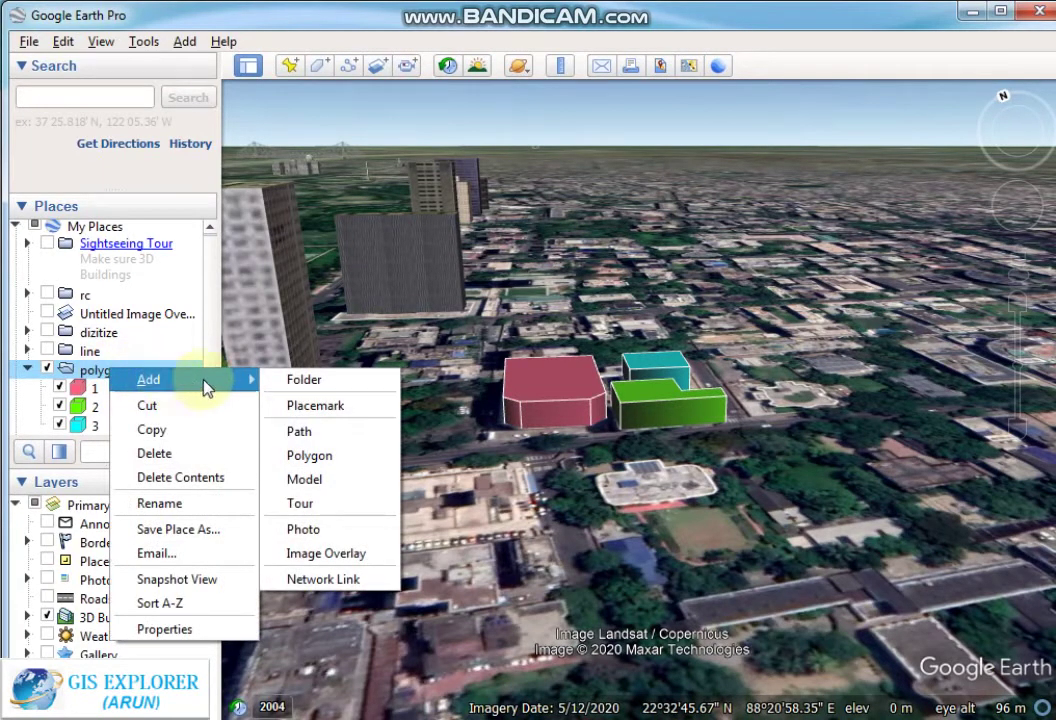
pyautogui.click(198, 533)
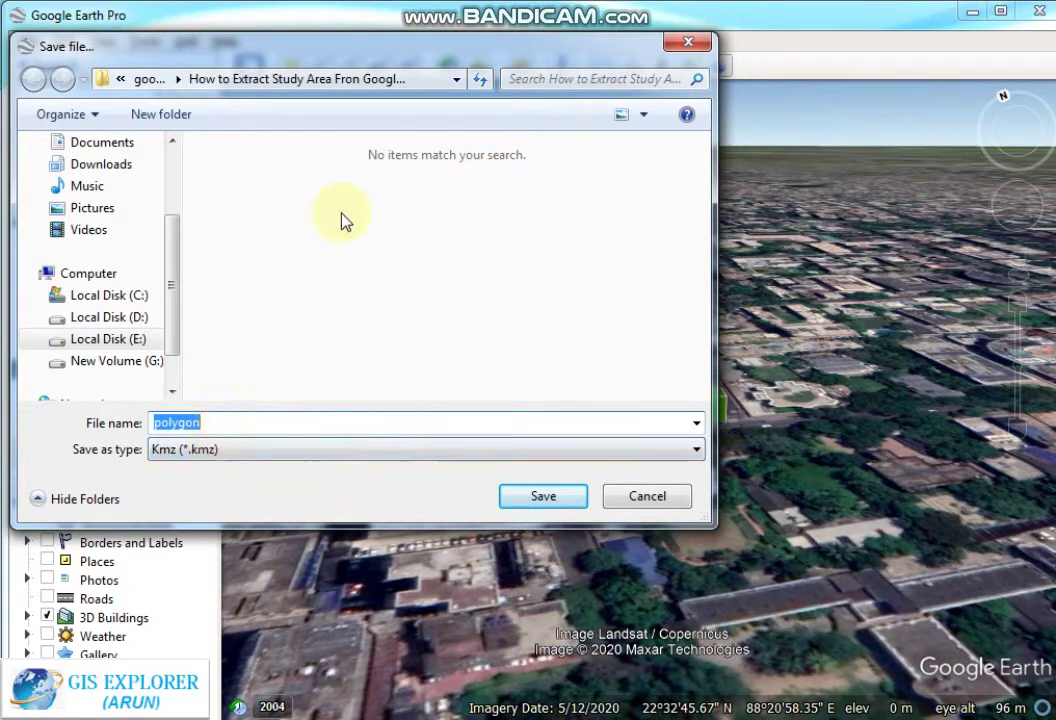
pyautogui.click(237, 456)
pyautogui.click(231, 484)
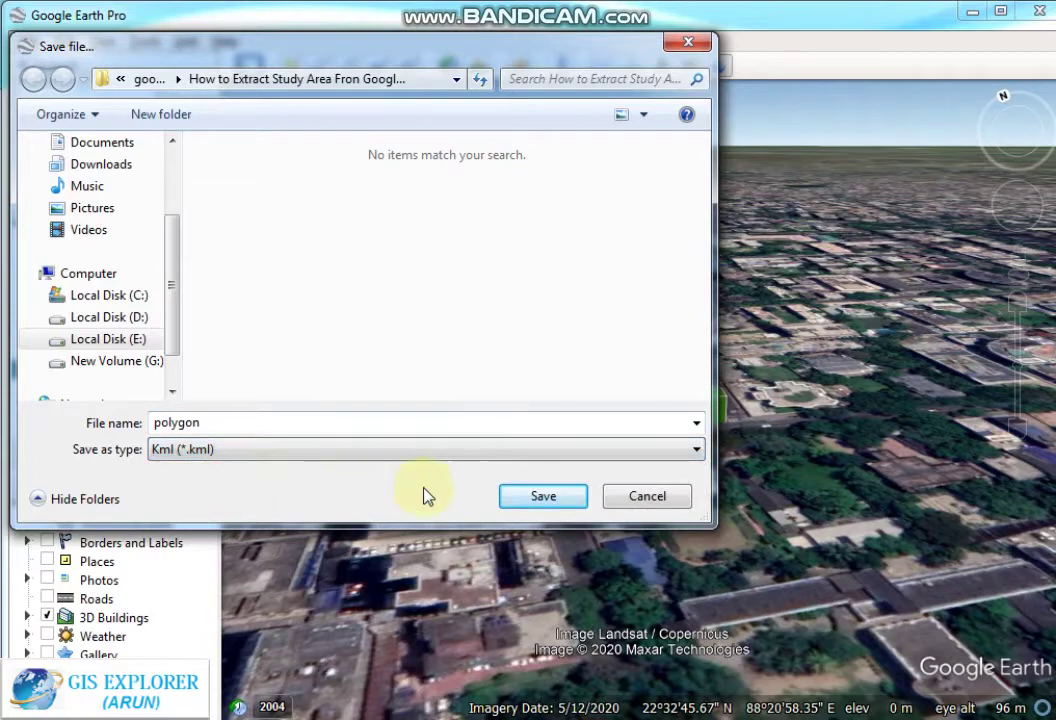
pyautogui.click(543, 498)
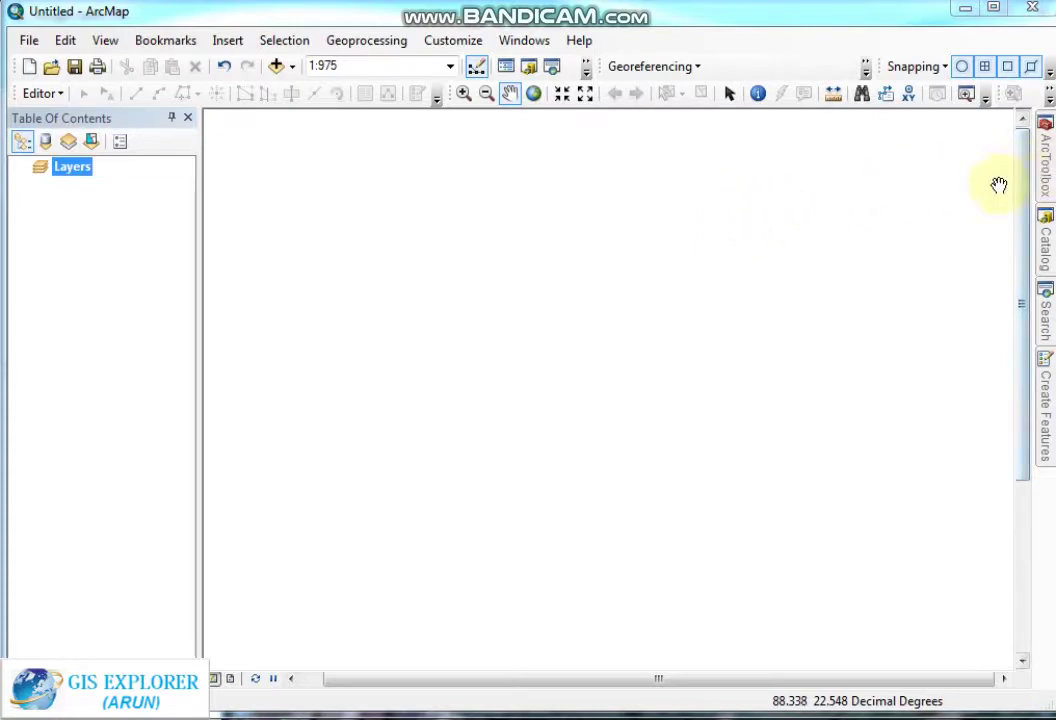
# Switch to ArcMap, start the KML To Layer conversion tool and choose the saved polygon KML as its input file
pyautogui.click(1045, 162)
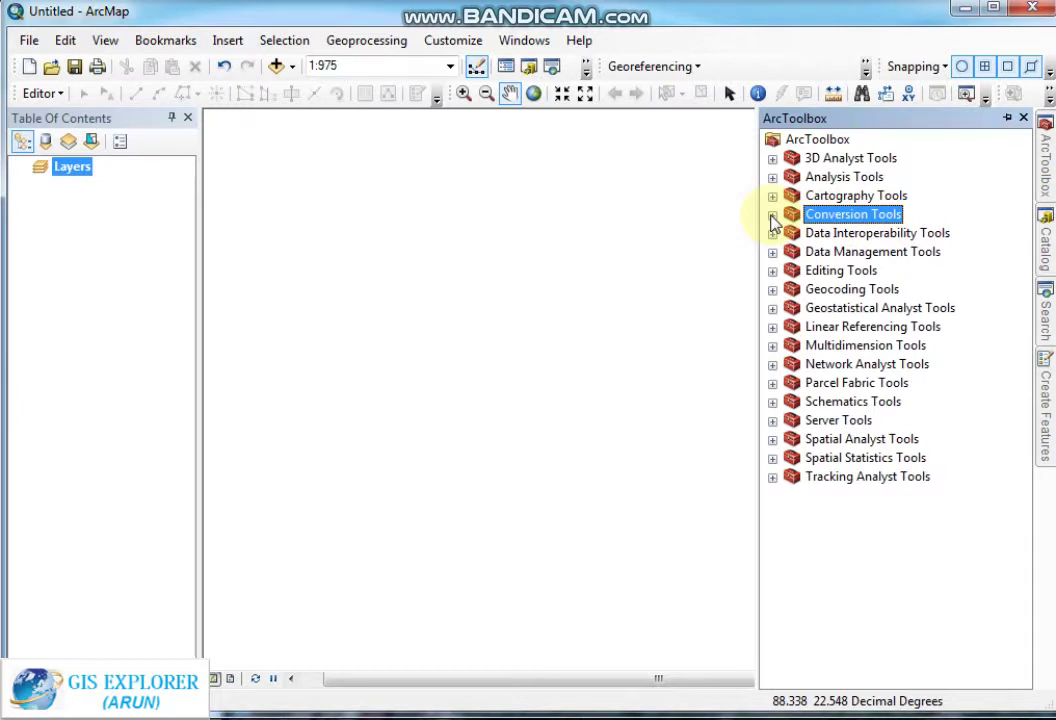
pyautogui.click(772, 215)
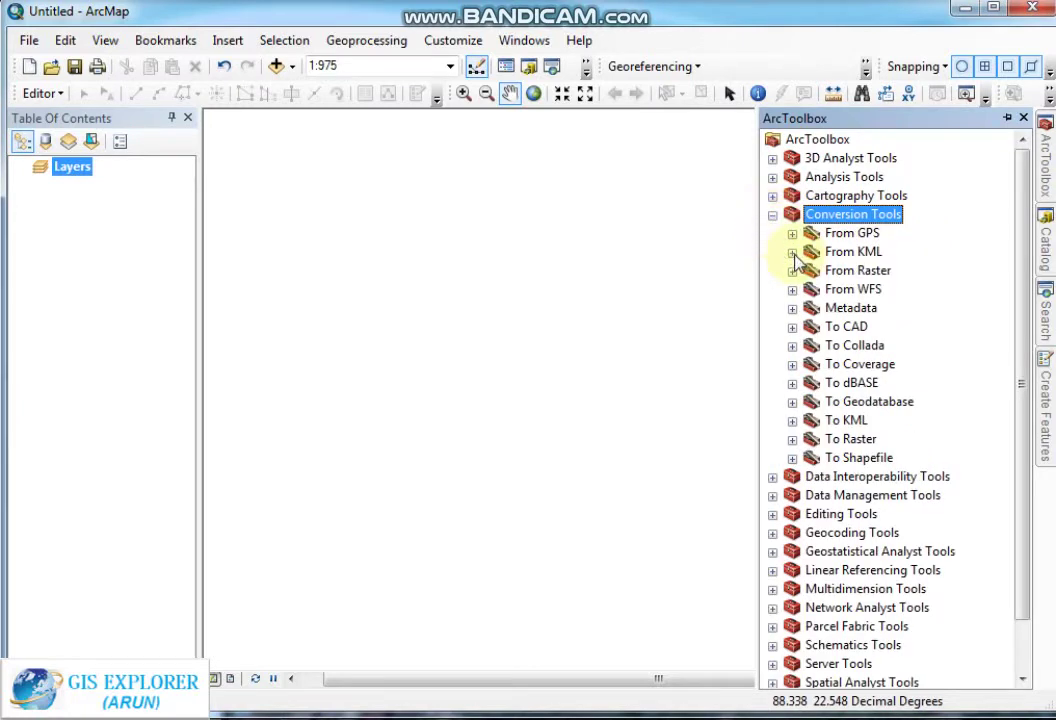
pyautogui.click(856, 253)
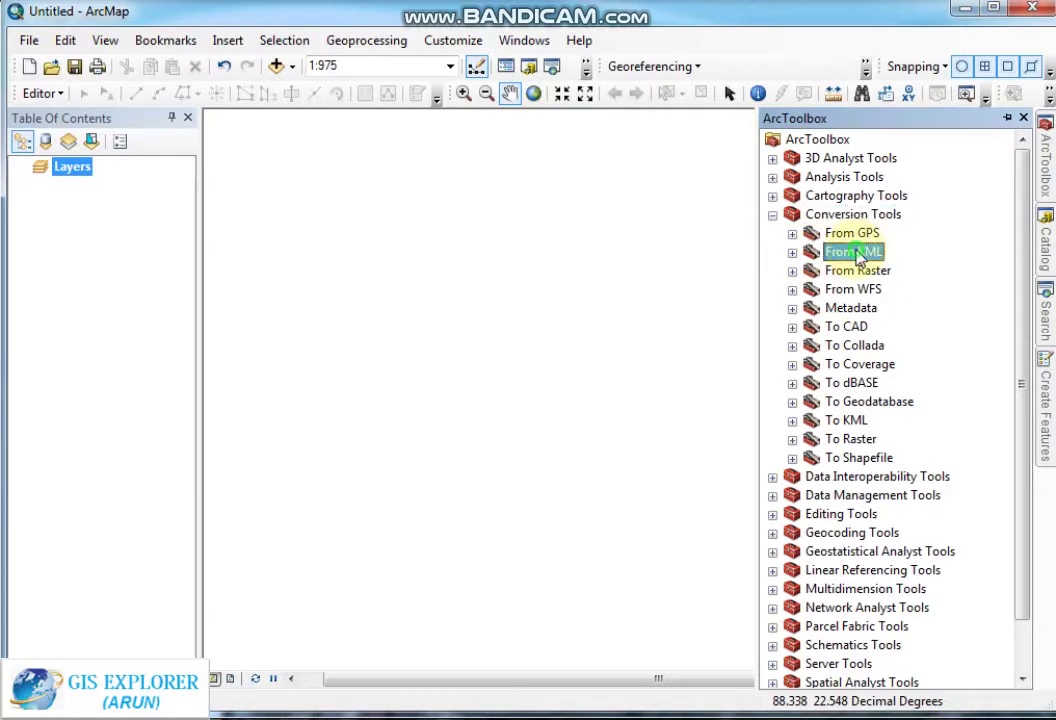
pyautogui.click(793, 253)
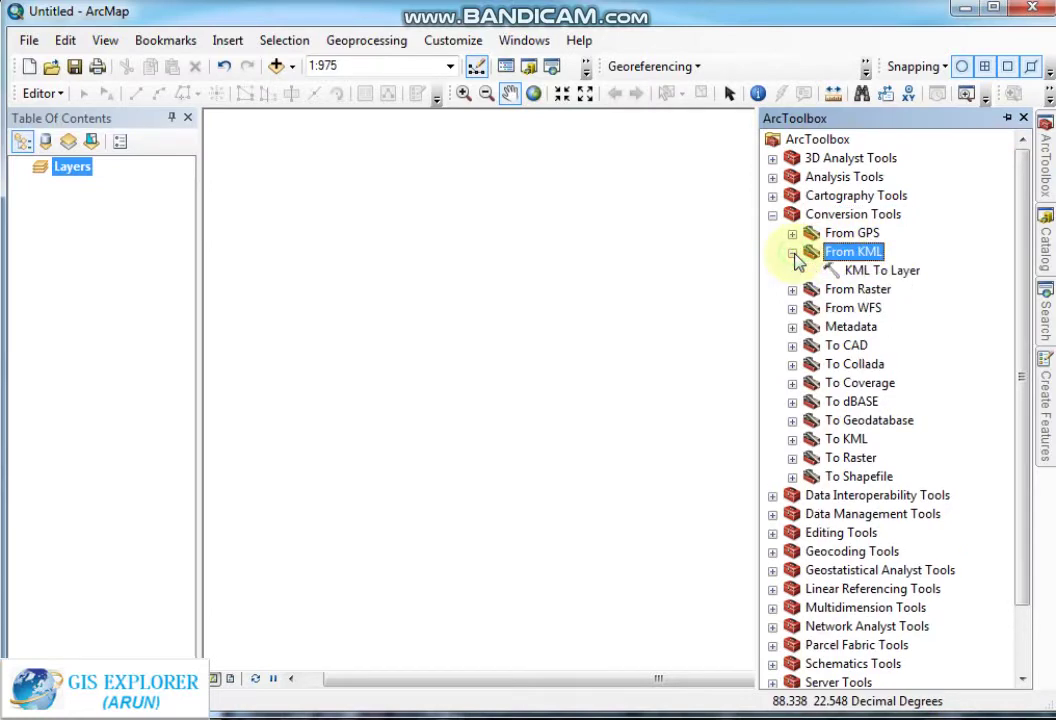
pyautogui.doubleClick(876, 272)
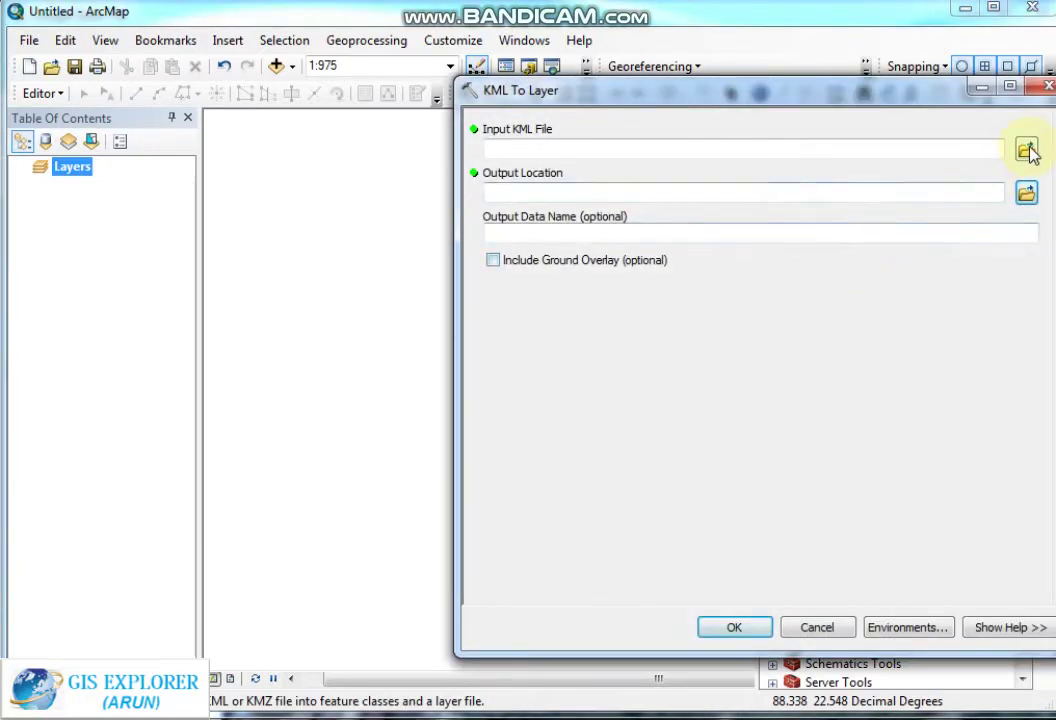
pyautogui.click(1027, 150)
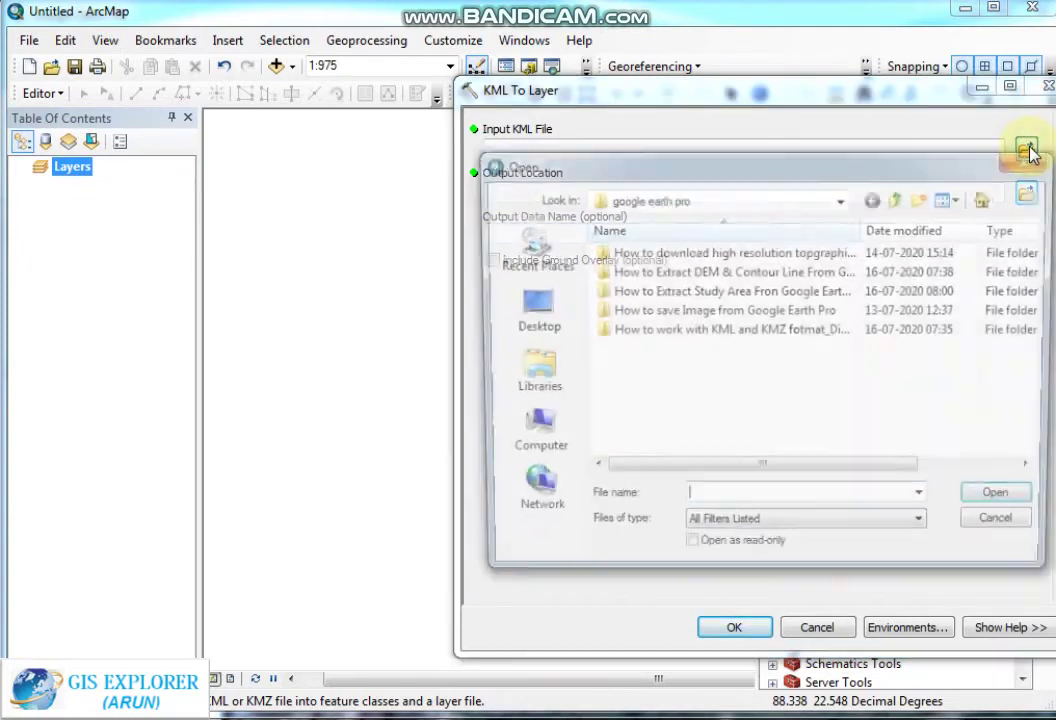
pyautogui.doubleClick(758, 291)
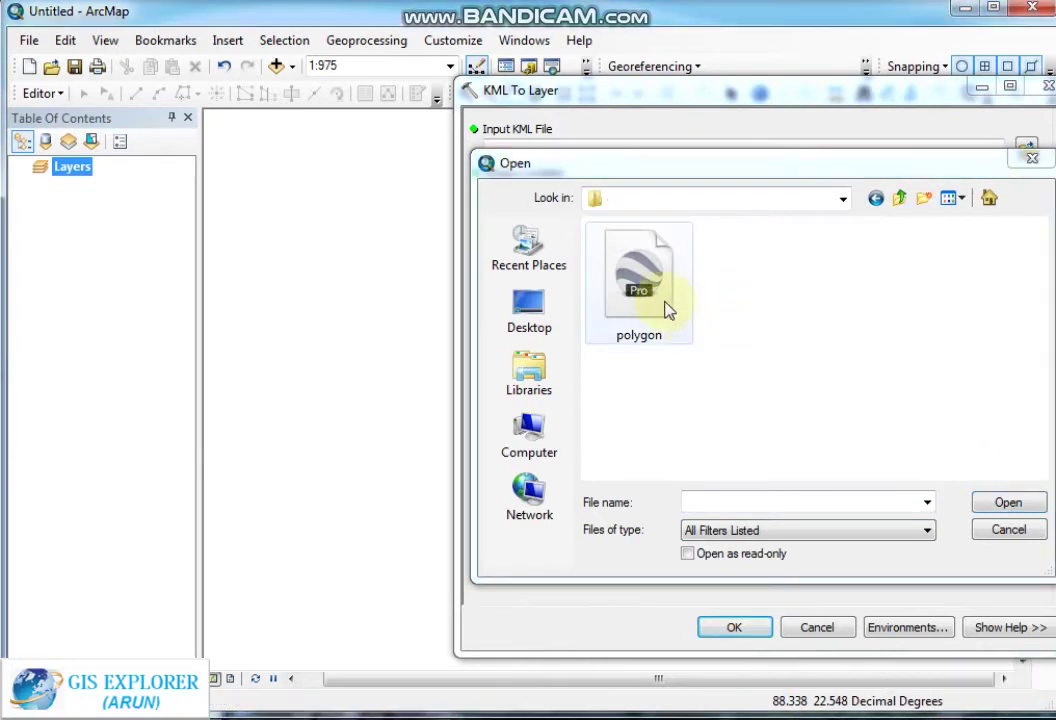
pyautogui.click(660, 305)
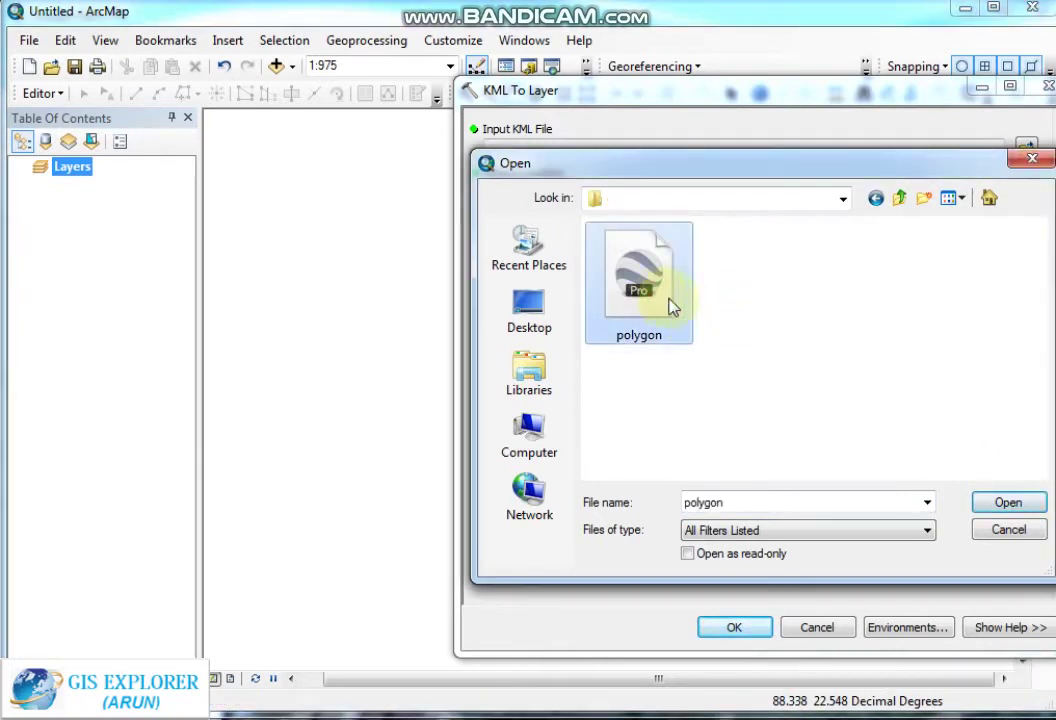
pyautogui.click(1008, 503)
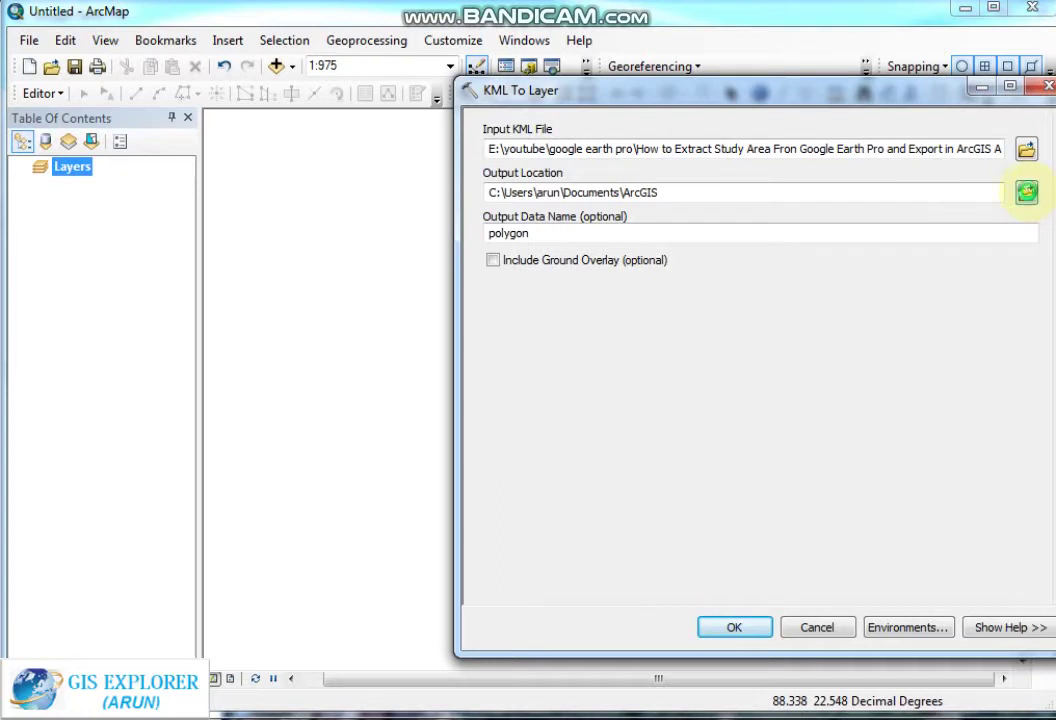
# Set the output location to folder "How to Extract Study Area Fron Google Earth Pro and Export in ArcGIS As a Shp File" and run the conversion
pyautogui.click(1030, 196)
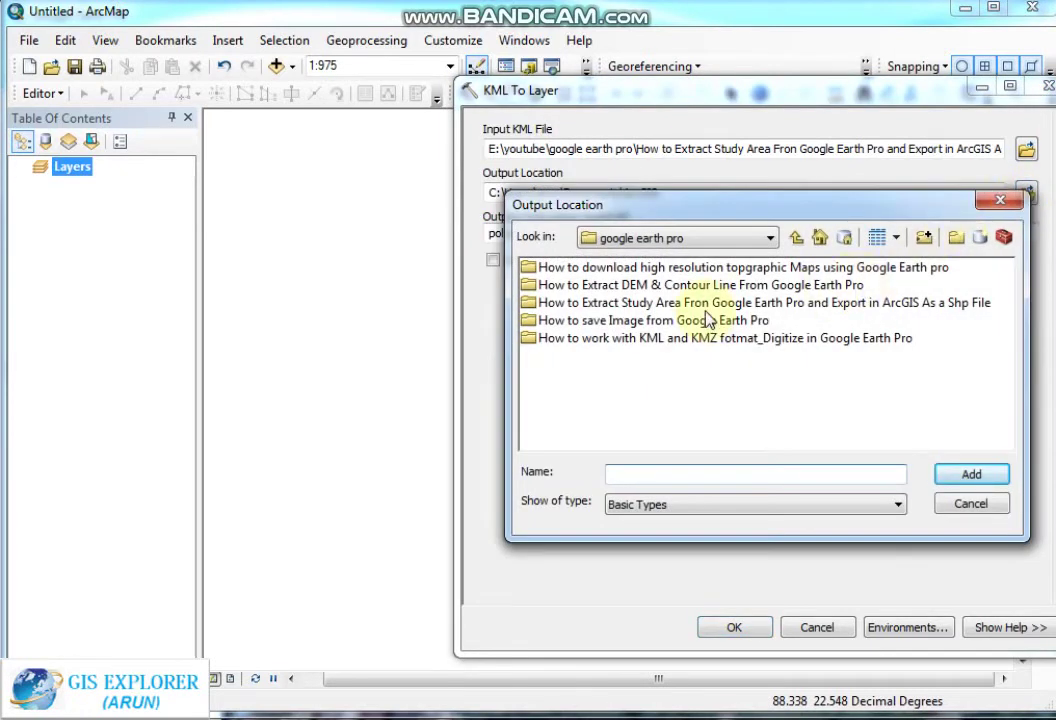
pyautogui.click(708, 304)
pyautogui.click(972, 476)
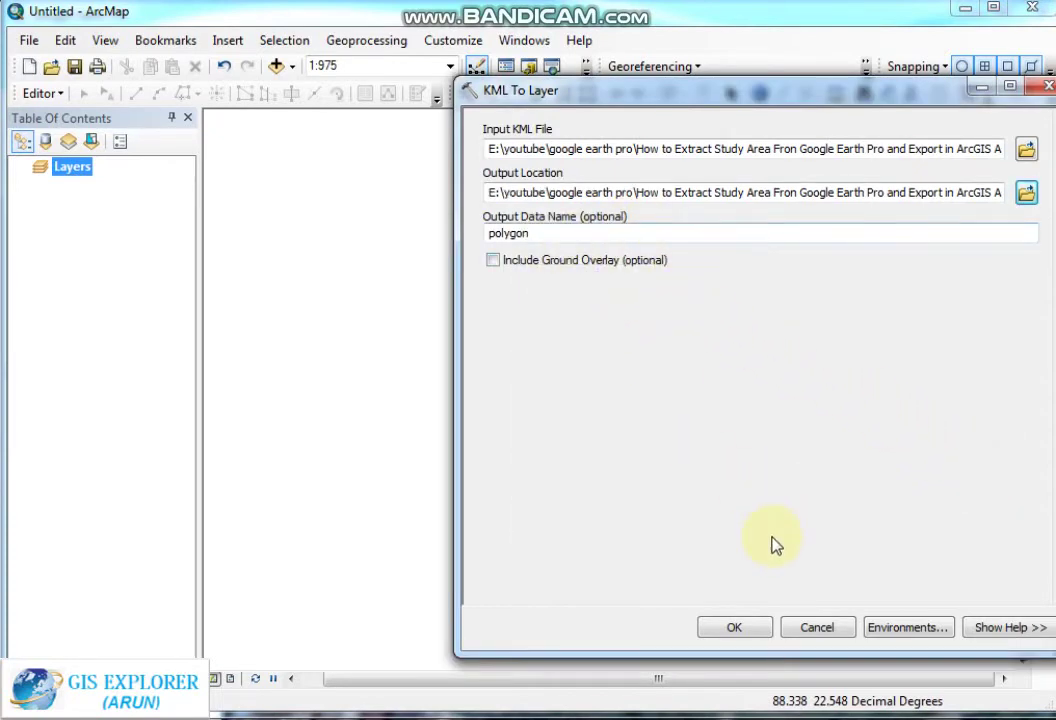
pyautogui.click(736, 628)
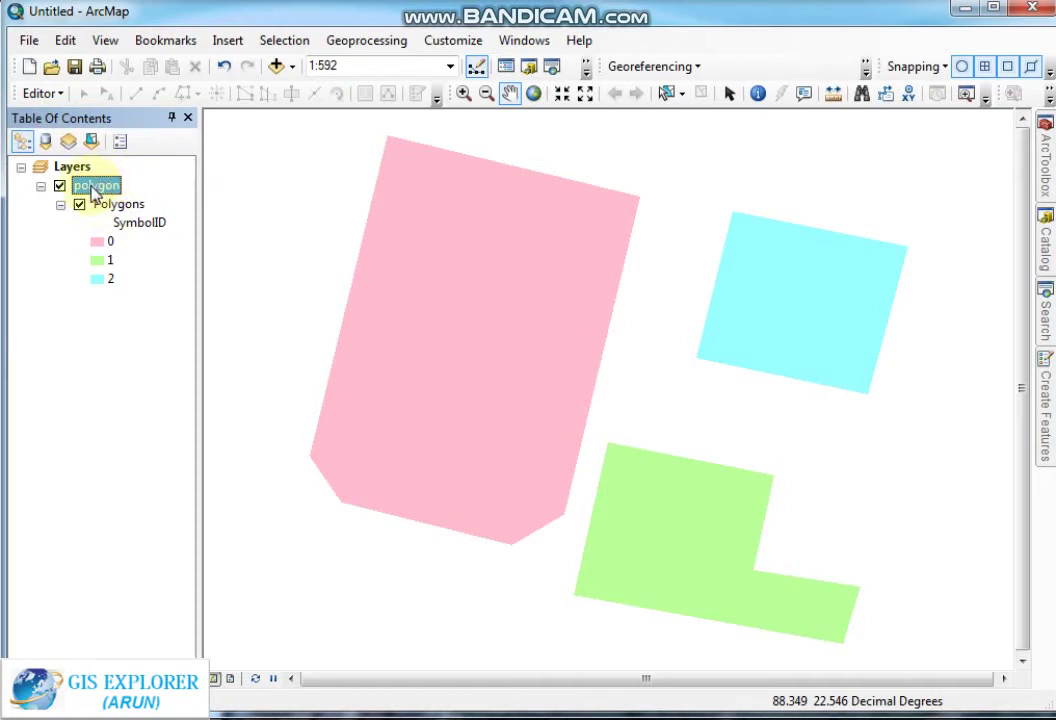
# List the converted polygon layers in the table of contents by their data source
pyautogui.click(45, 141)
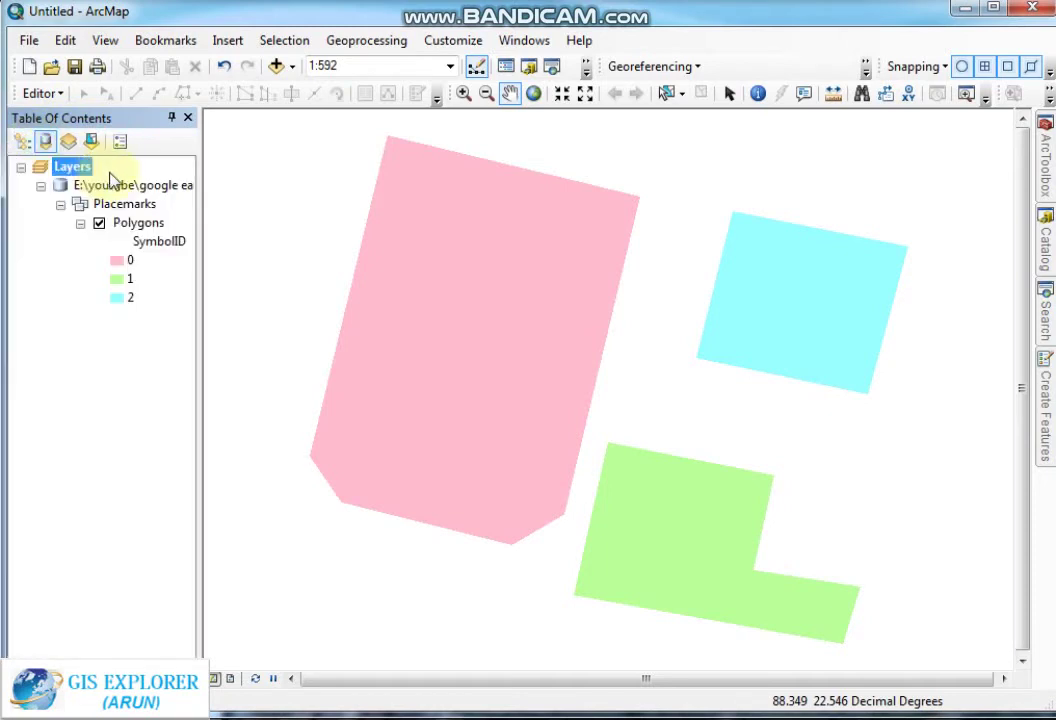
pyautogui.click(130, 189)
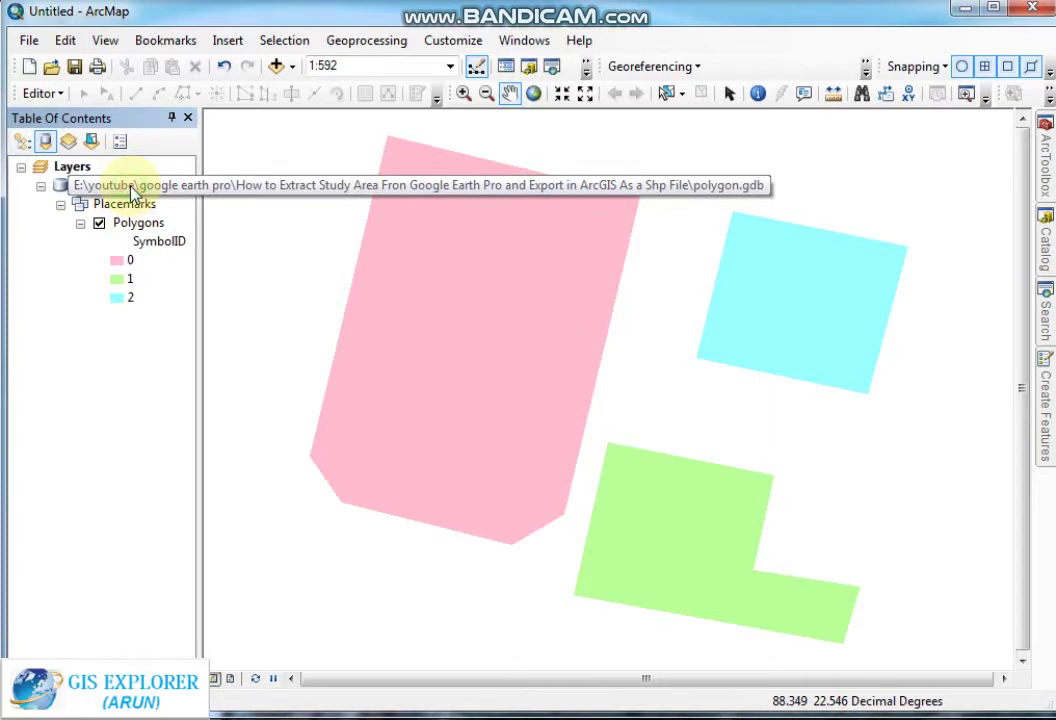
pyautogui.click(132, 206)
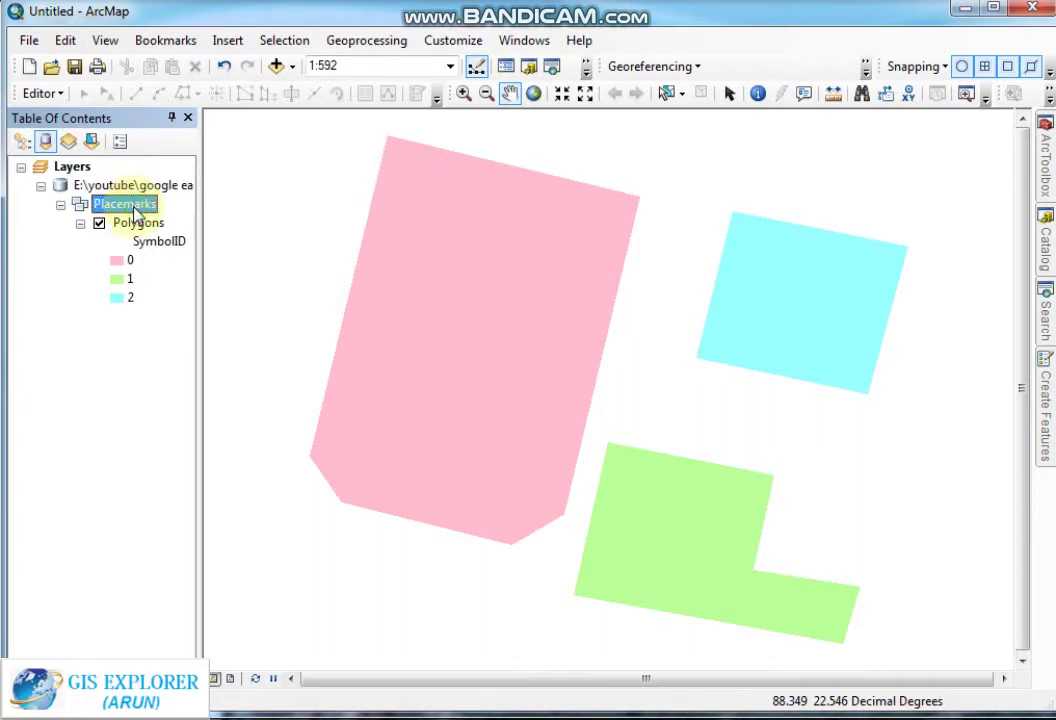
pyautogui.click(133, 206)
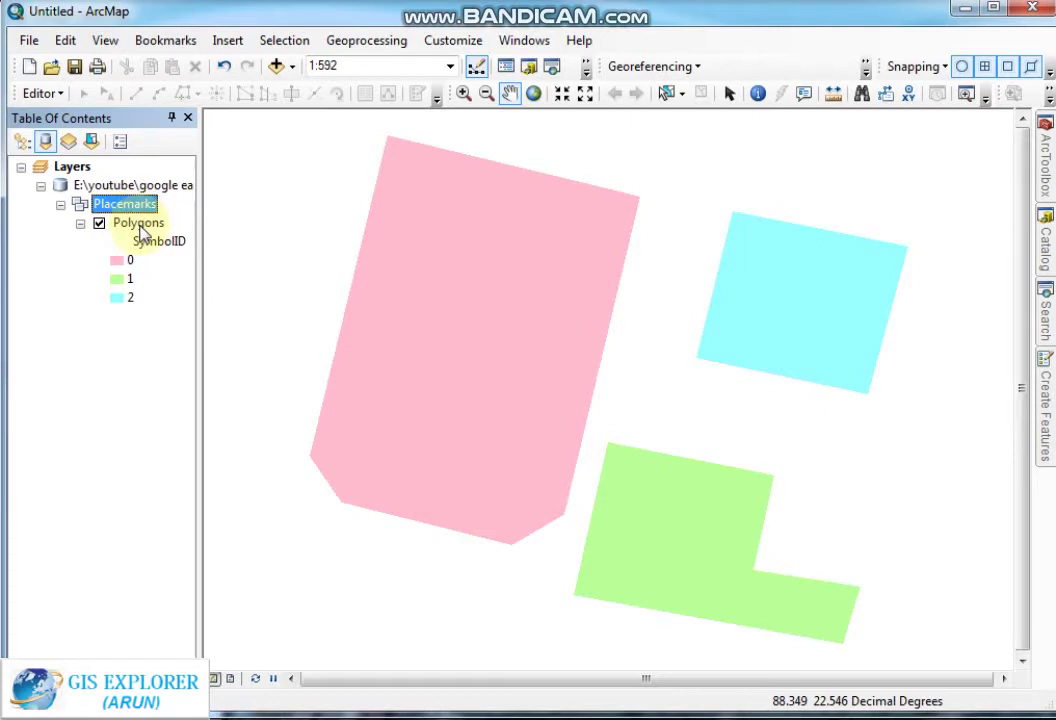
pyautogui.click(139, 224)
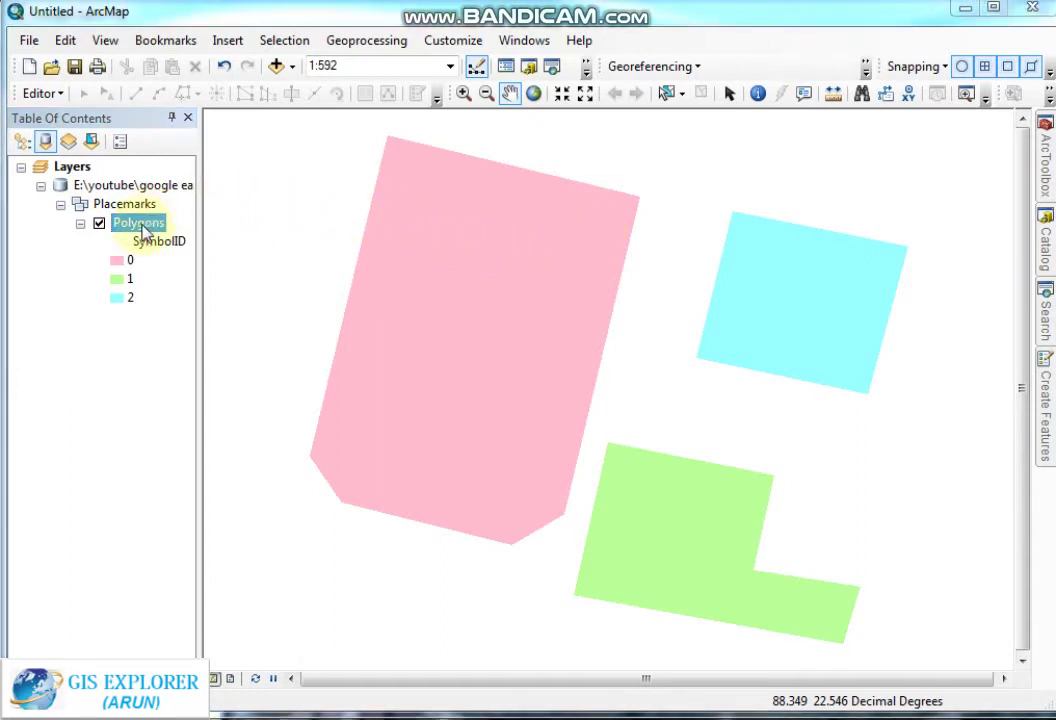
pyautogui.rightClick(145, 233)
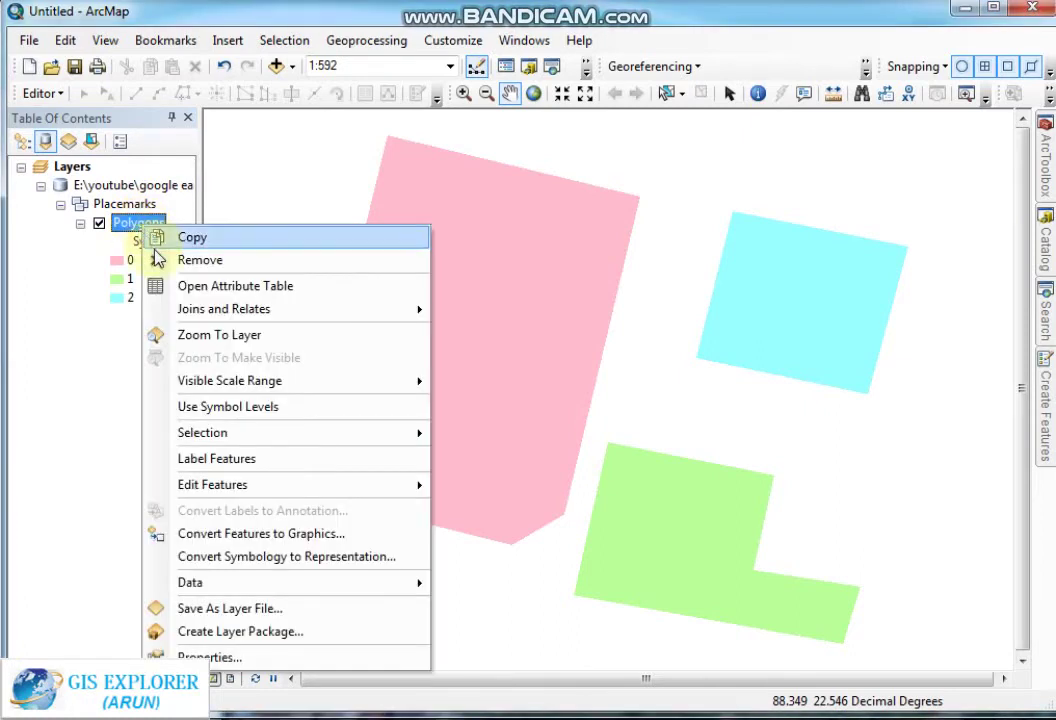
pyautogui.click(135, 226)
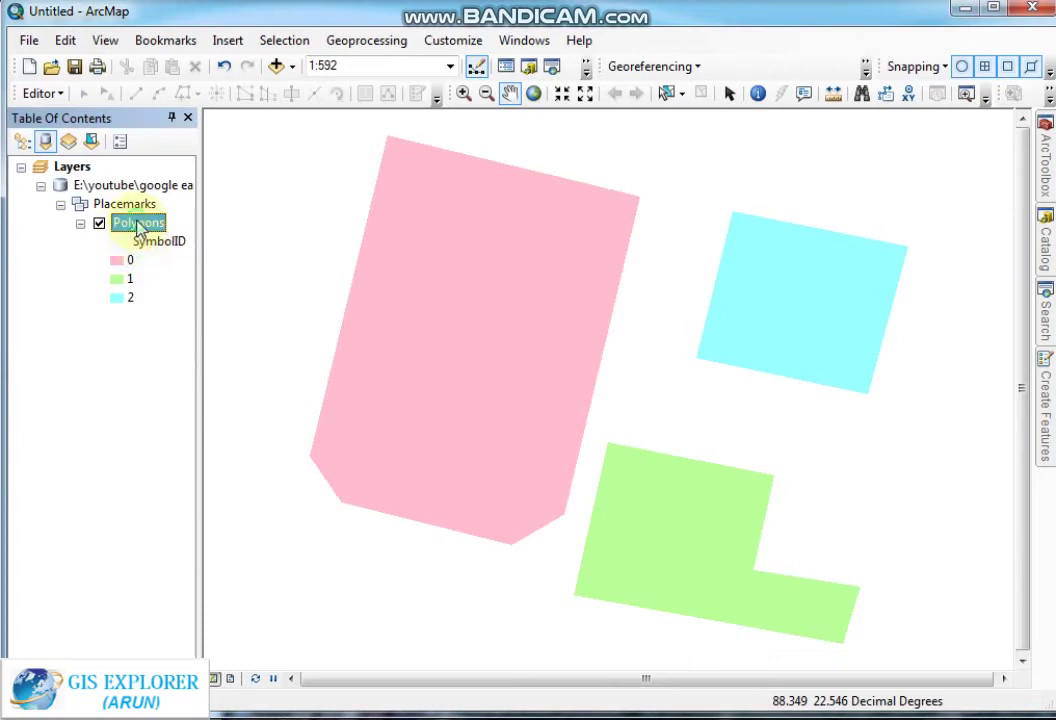
# Start a data export of the Polygons layer and set the output folder to "How to Extract Study Area Fron Google Earth Pro and Export in ArcGIS As a Shp File"
pyautogui.rightClick(136, 223)
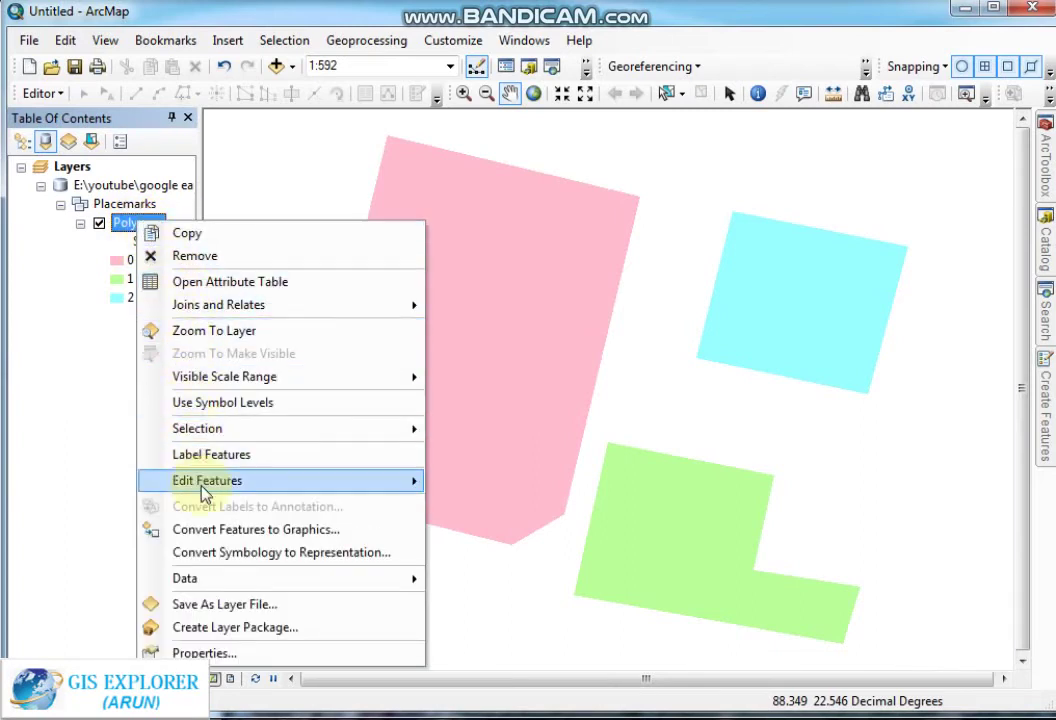
pyautogui.moveTo(226, 581)
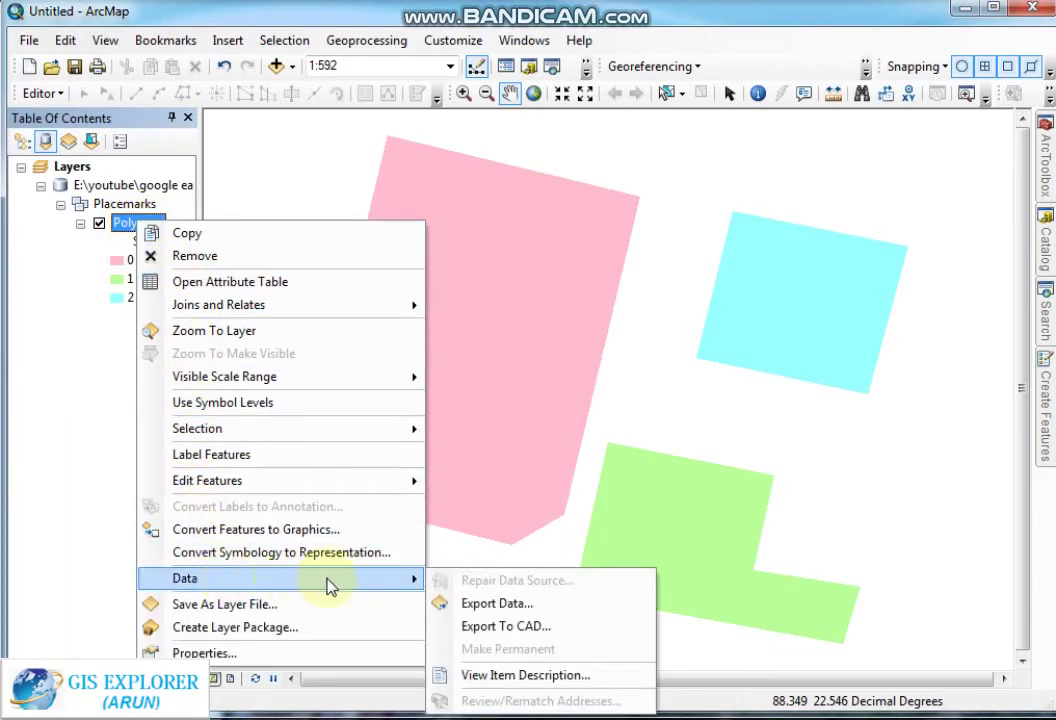
pyautogui.click(504, 606)
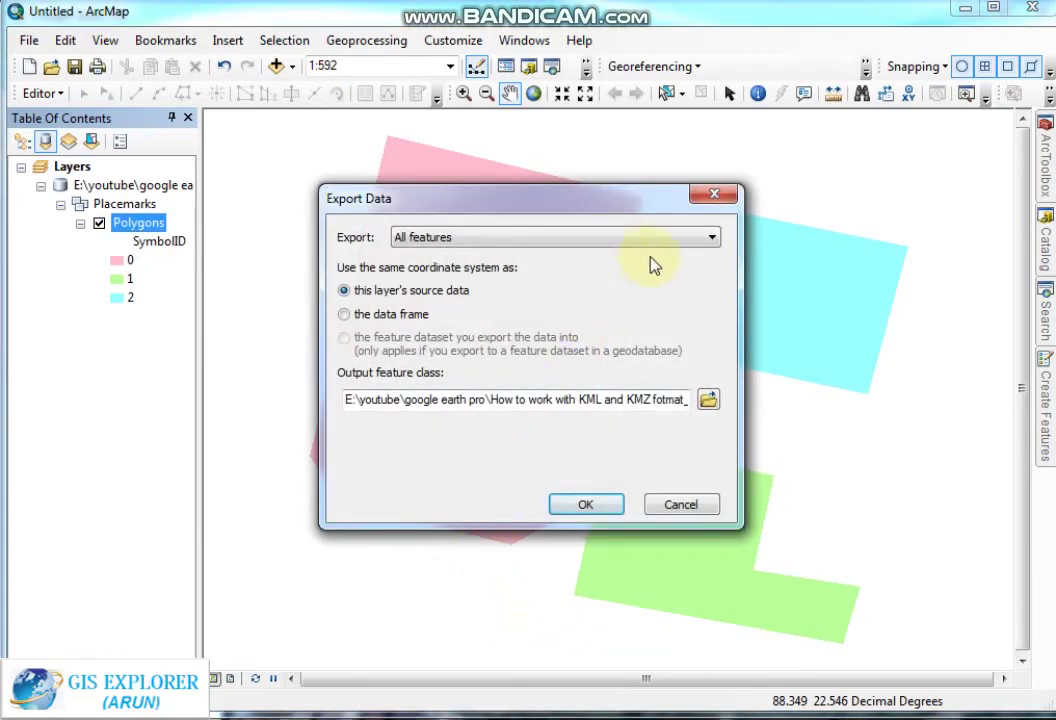
pyautogui.click(708, 400)
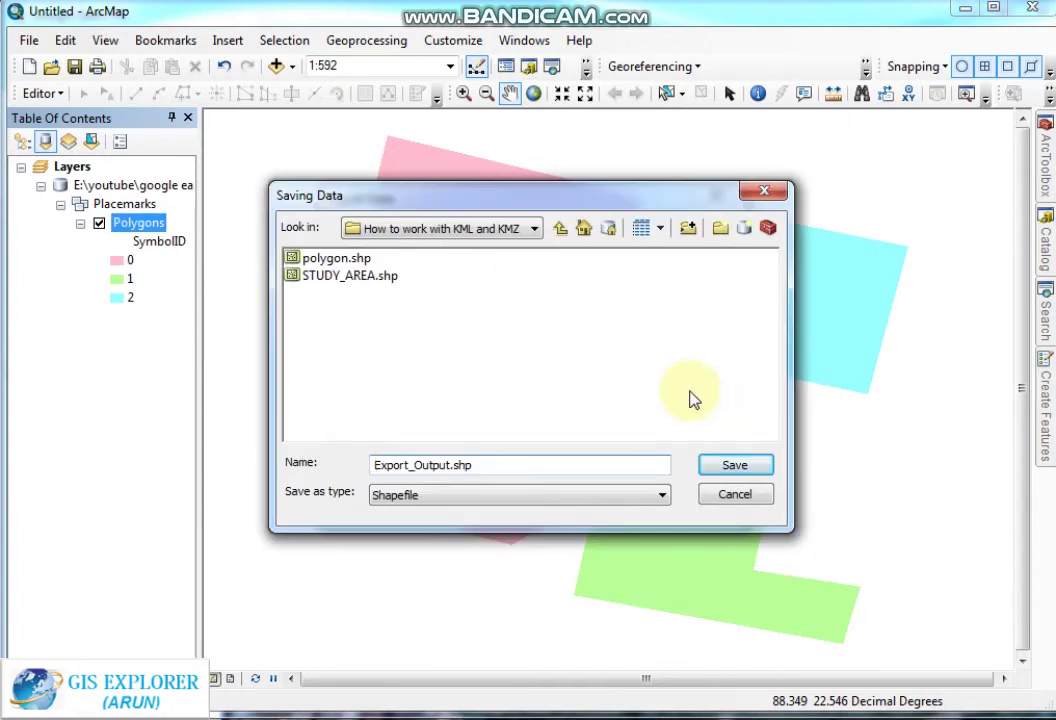
pyautogui.moveTo(490, 458); pyautogui.dragTo(264, 457)
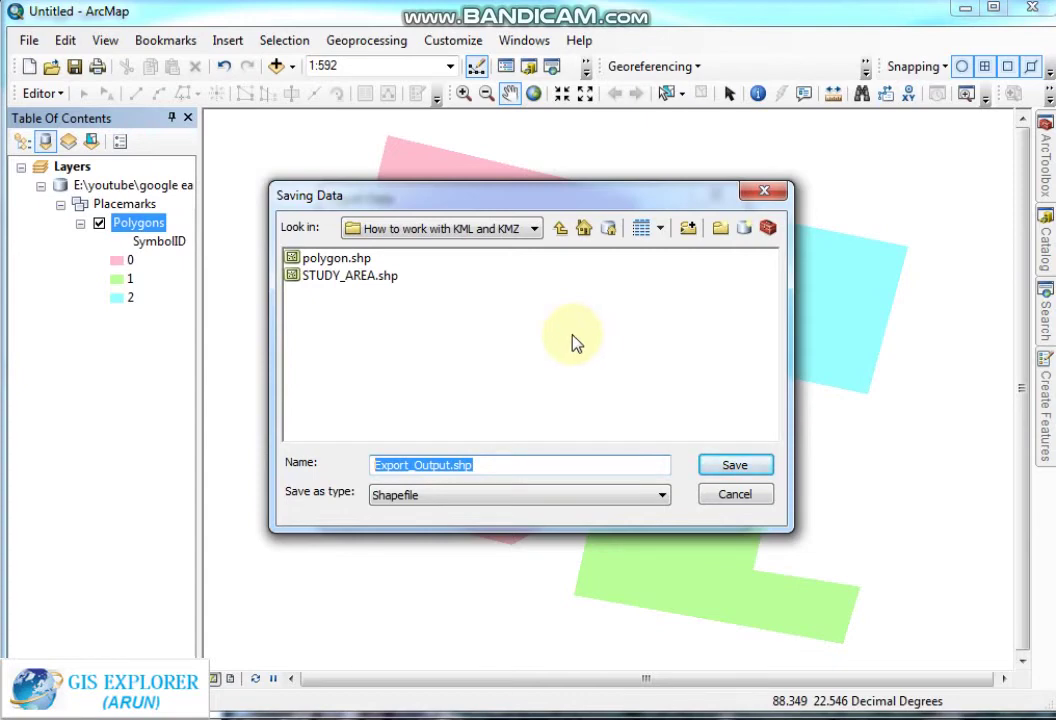
pyautogui.click(561, 228)
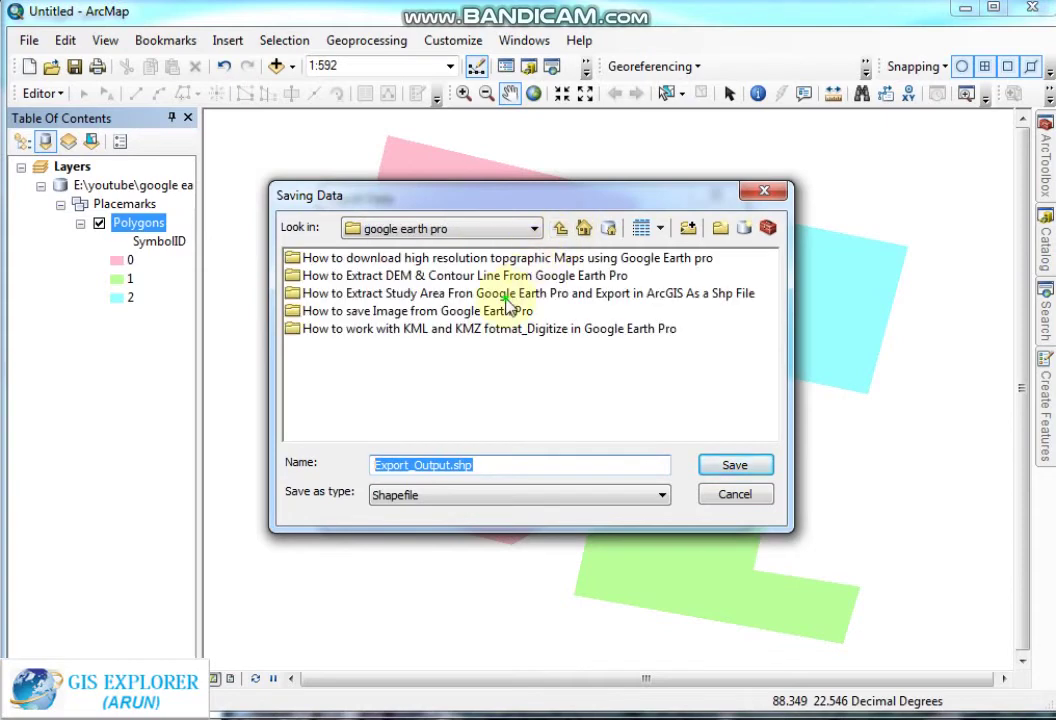
pyautogui.doubleClick(545, 290)
# Name the output shapefile study_area, run the export of all features and add the exported data to the map as a layer
pyautogui.doubleClick(488, 467)
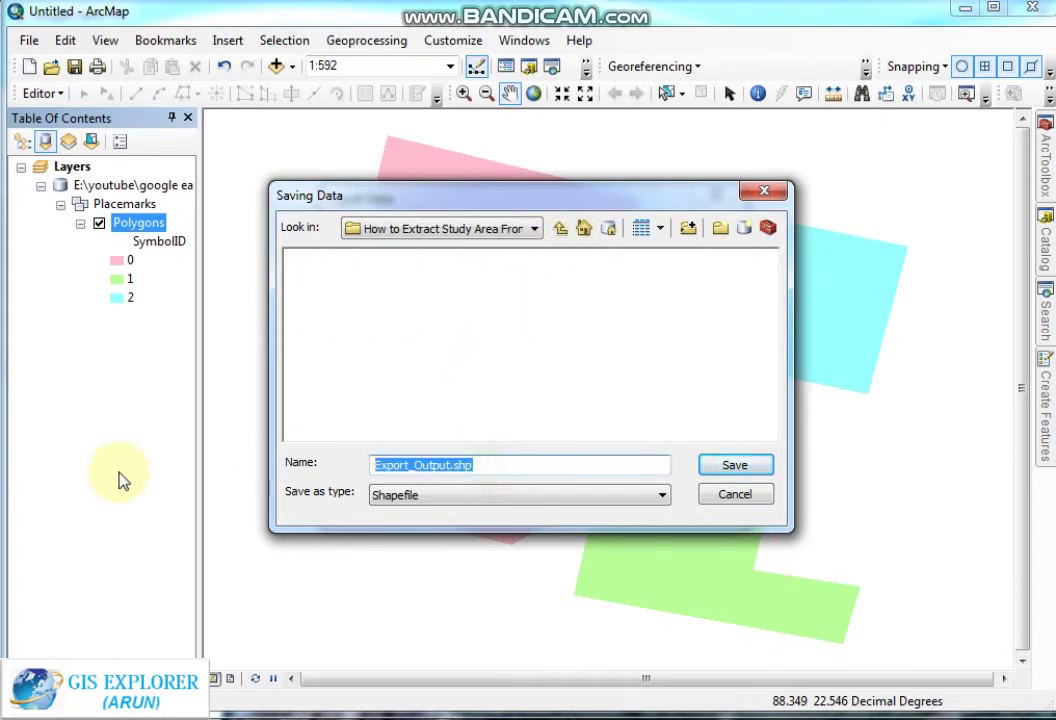
pyautogui.write('stud')
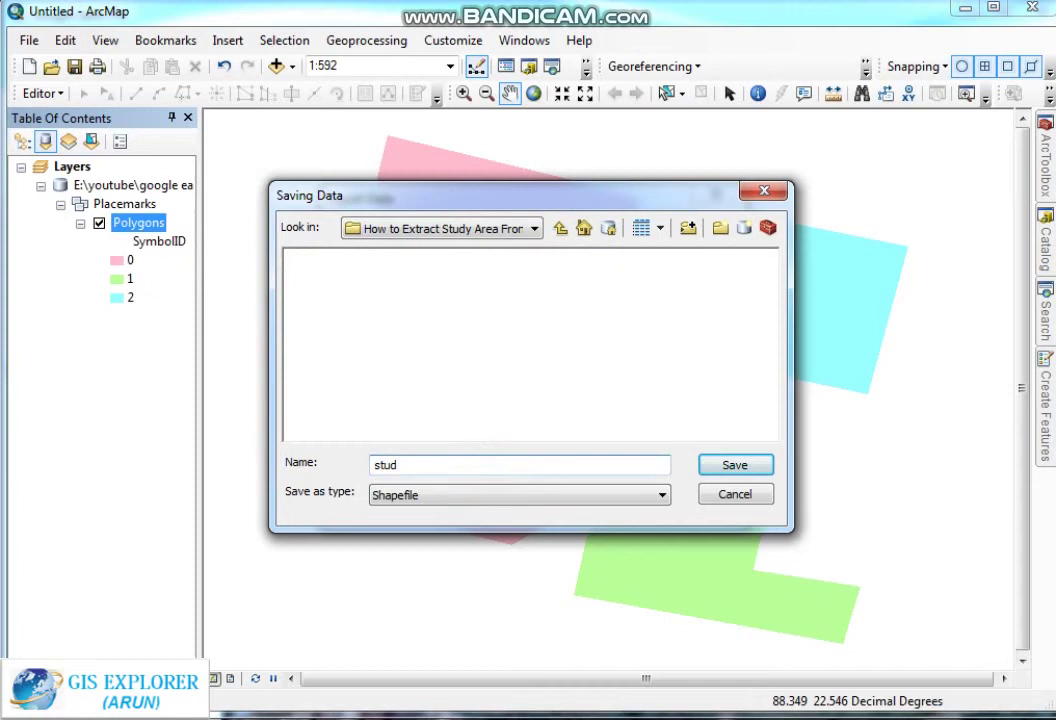
pyautogui.write('y_area')
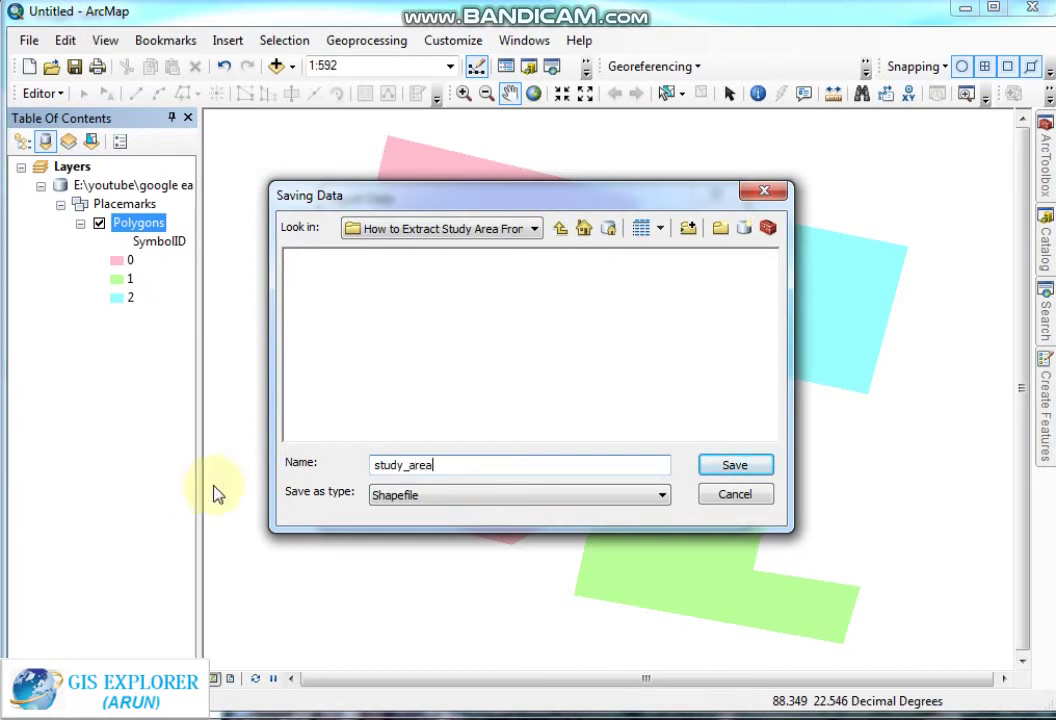
pyautogui.click(740, 466)
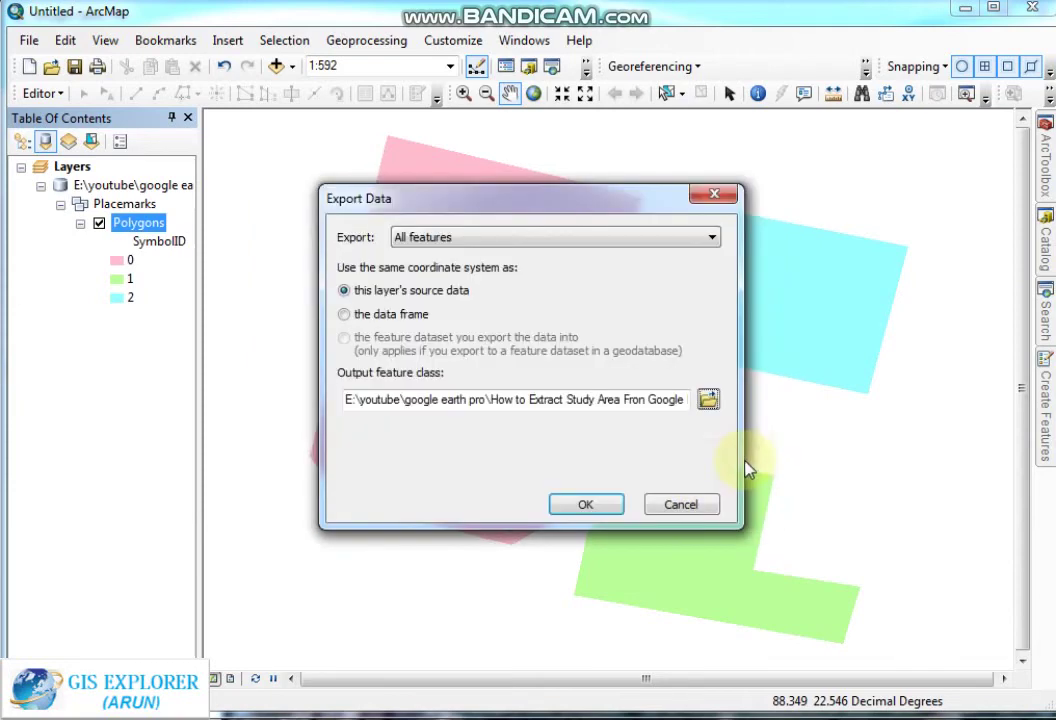
pyautogui.click(601, 512)
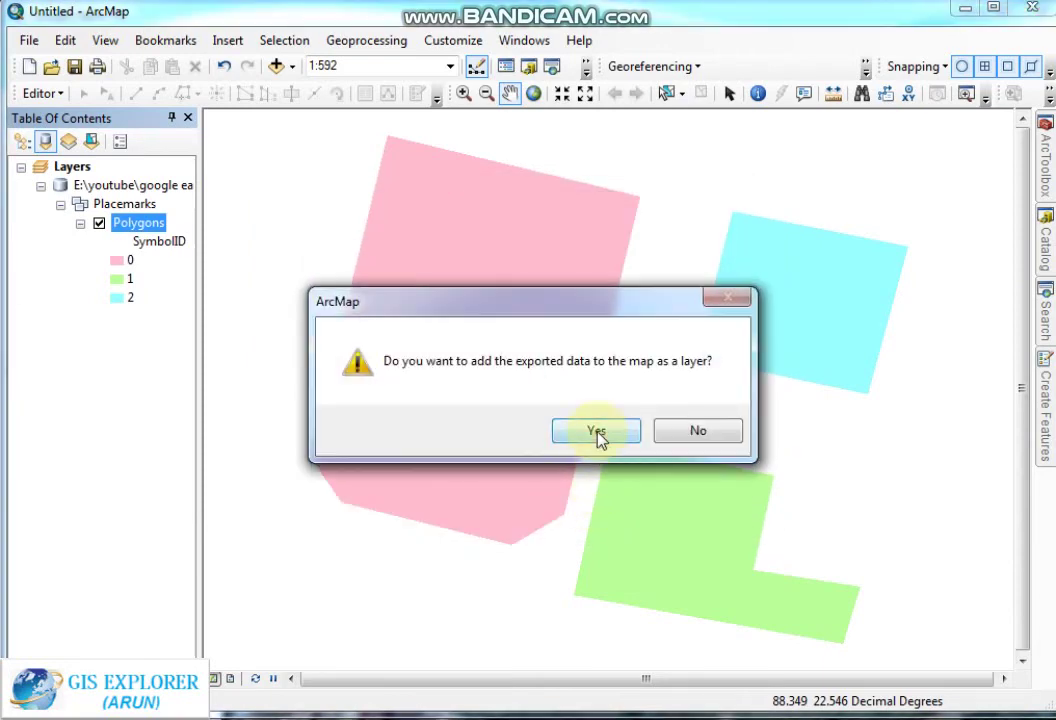
pyautogui.click(597, 431)
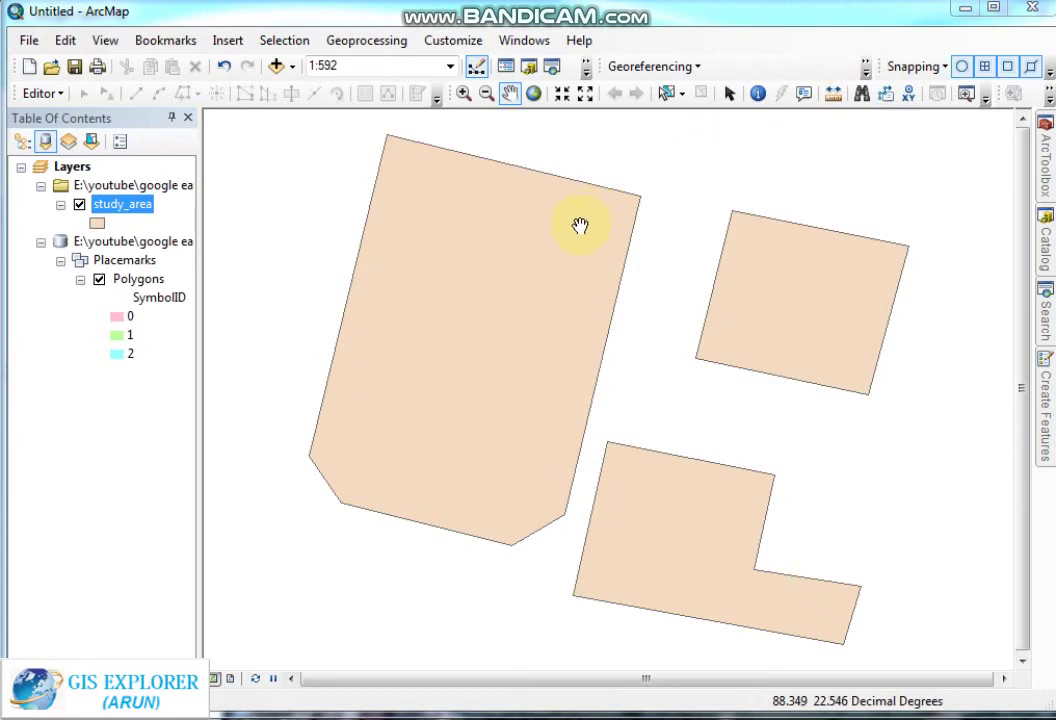
# Examine the study_area layer's data source details in its layer properties, including the data type
pyautogui.click(124, 206)
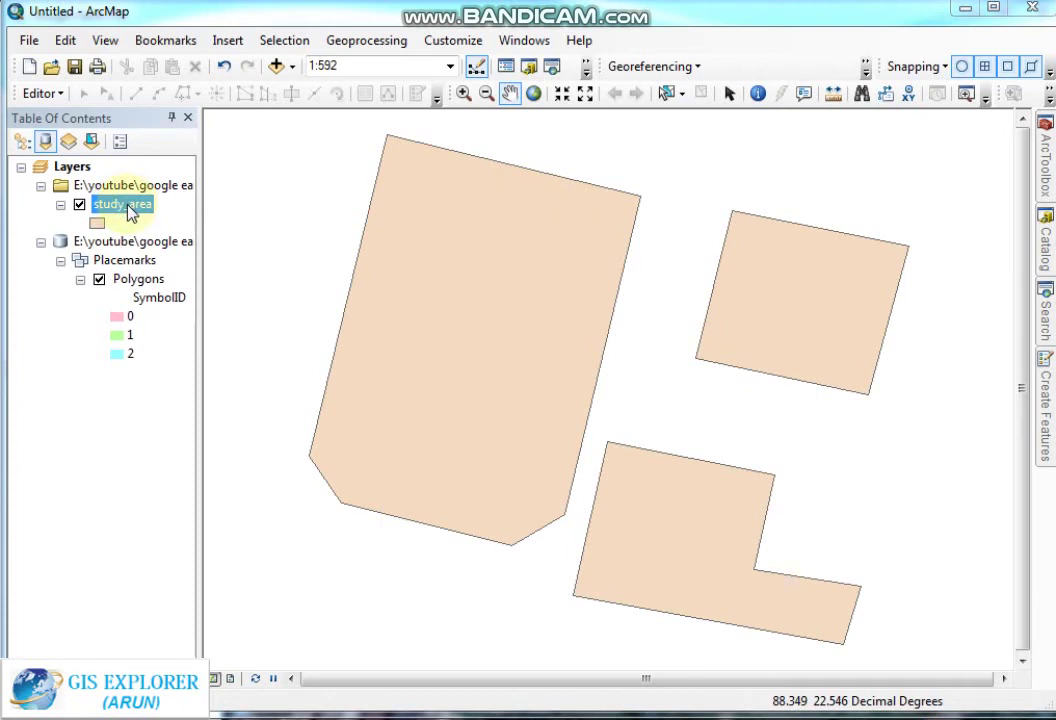
pyautogui.rightClick(124, 208)
pyautogui.click(117, 205)
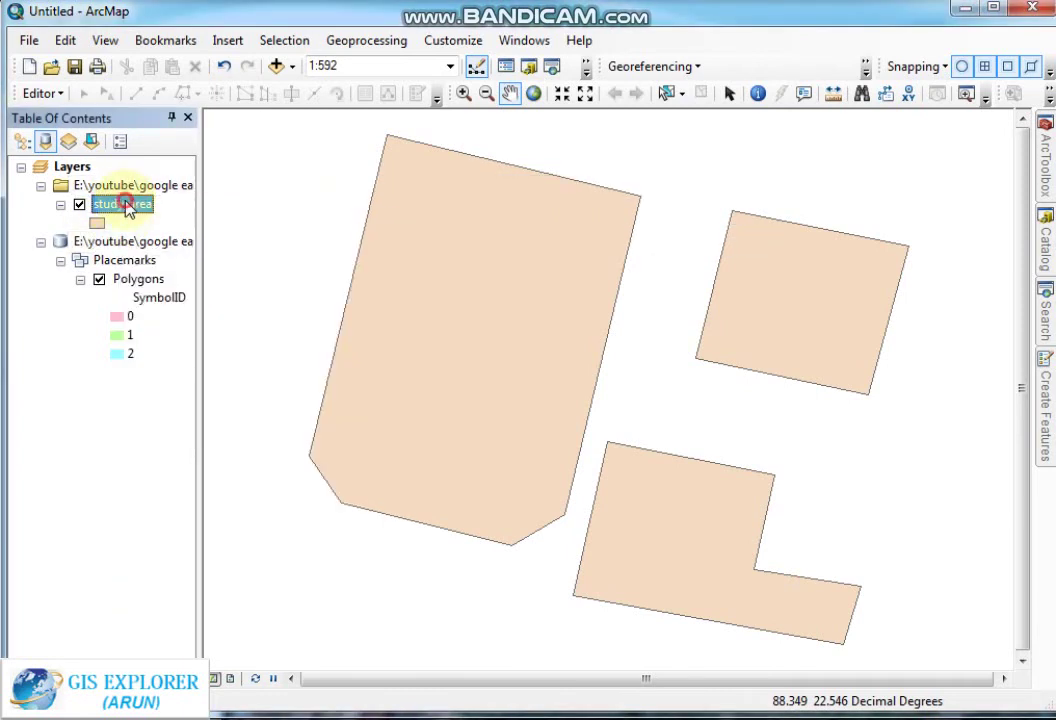
pyautogui.rightClick(126, 206)
pyautogui.click(232, 630)
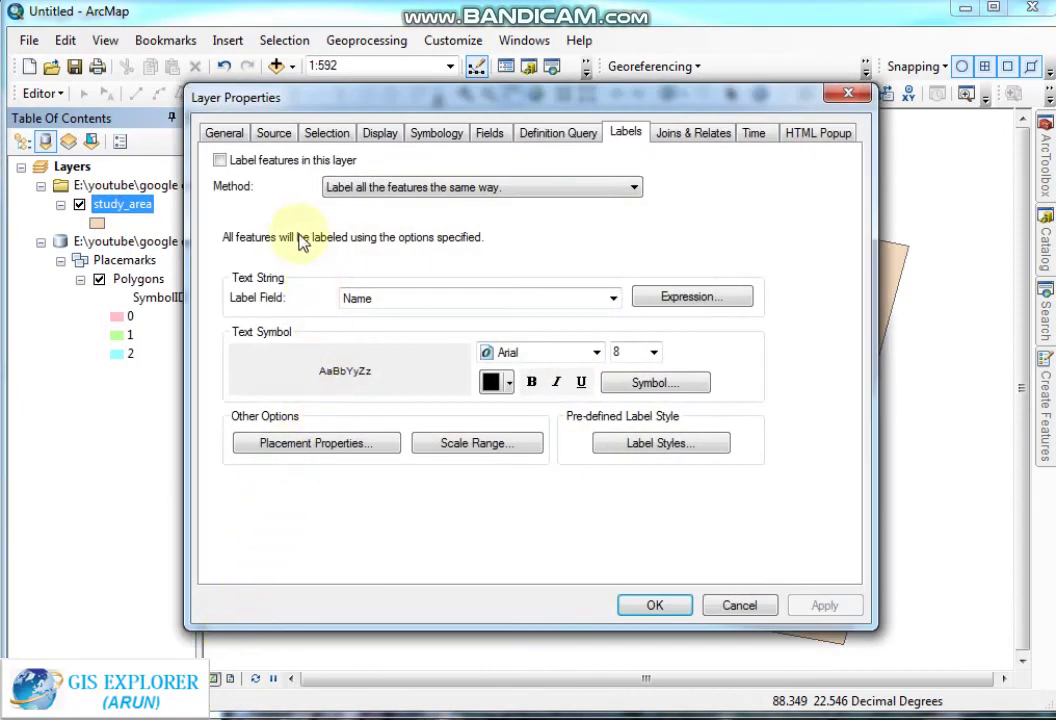
pyautogui.click(275, 135)
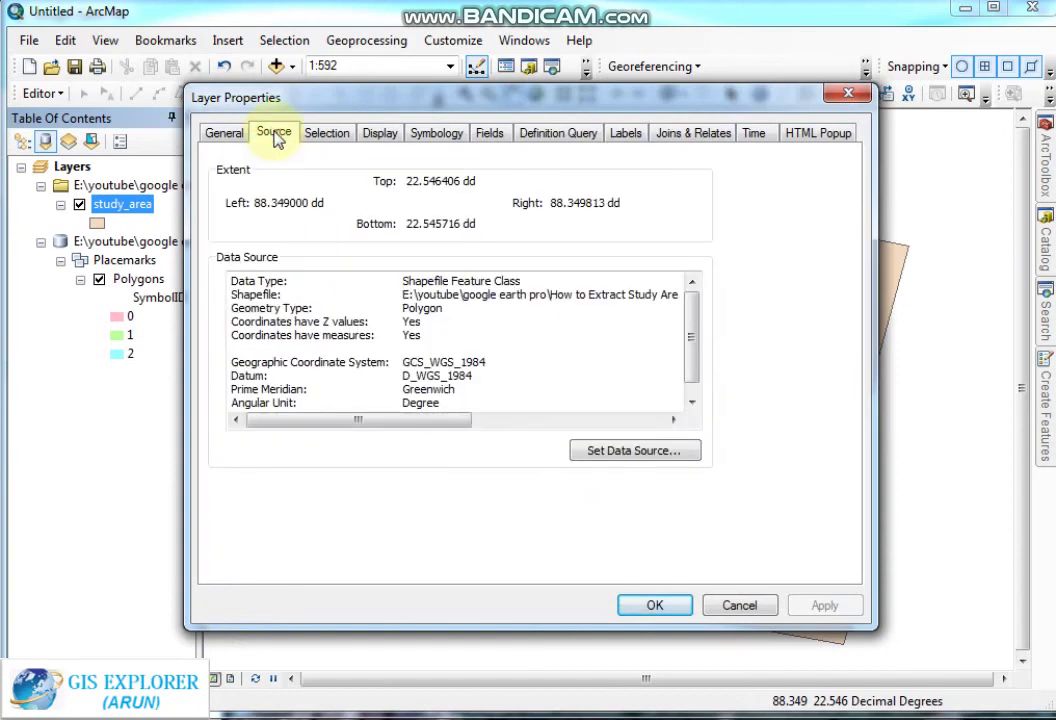
pyautogui.moveTo(229, 281); pyautogui.dragTo(331, 281)
pyautogui.click(335, 280)
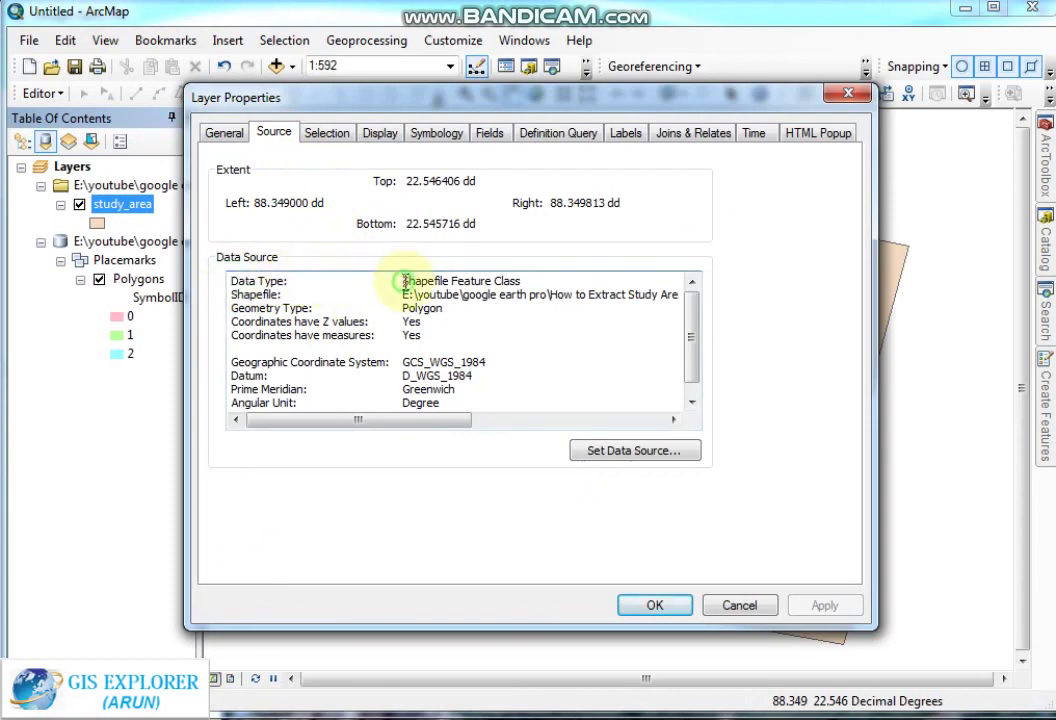